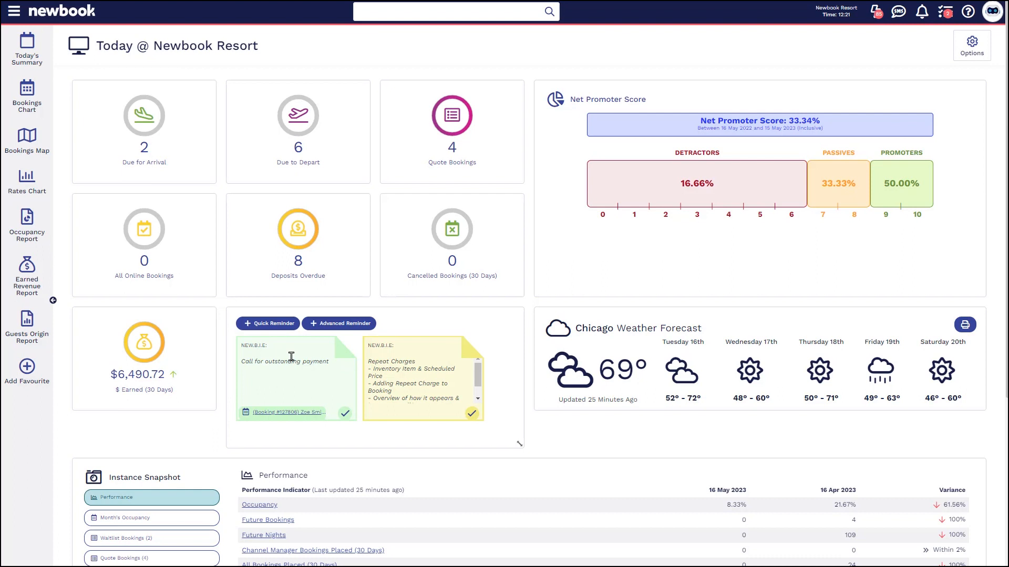
Navigate from the main menu to the Rate Types page
click(14, 11)
text(rate)
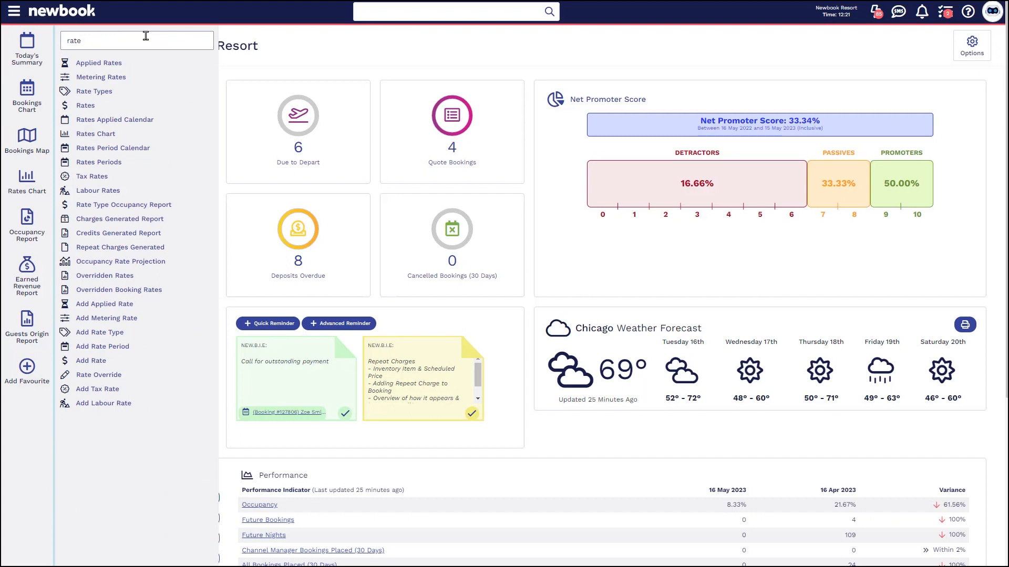
click(94, 92)
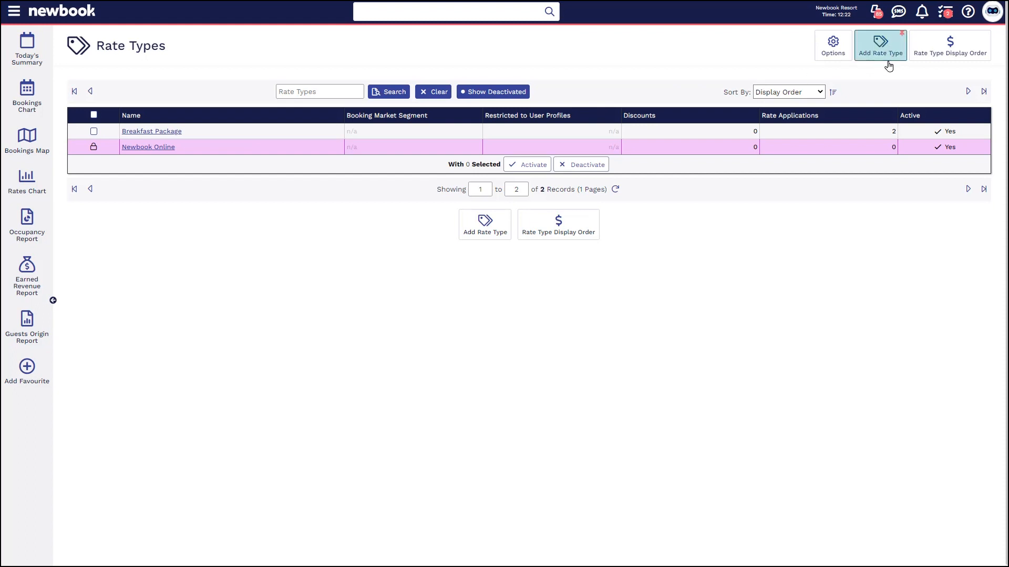
Start a new rate type named Standard with short description 'Flexible refund policy'
click(880, 47)
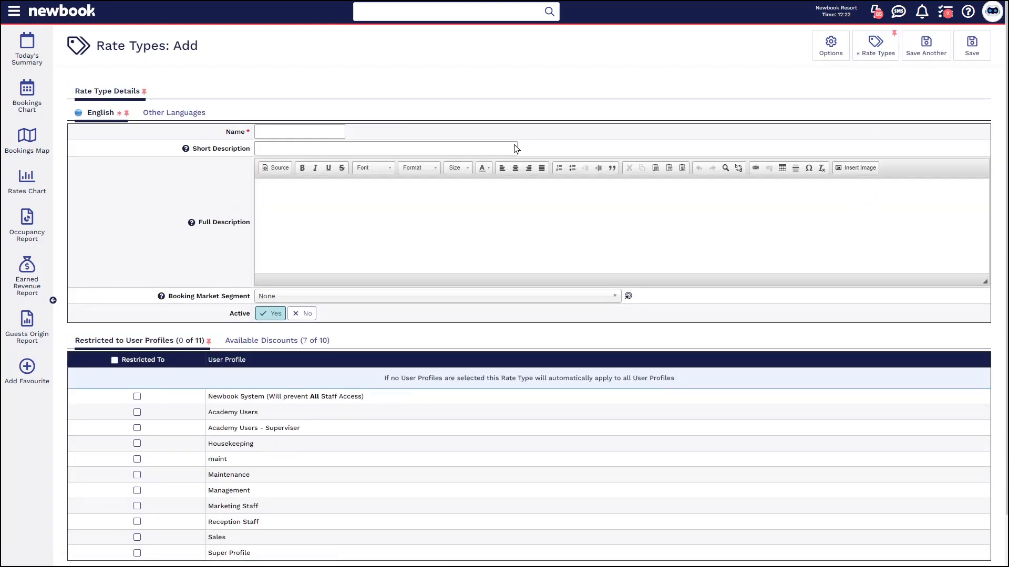
click(271, 131)
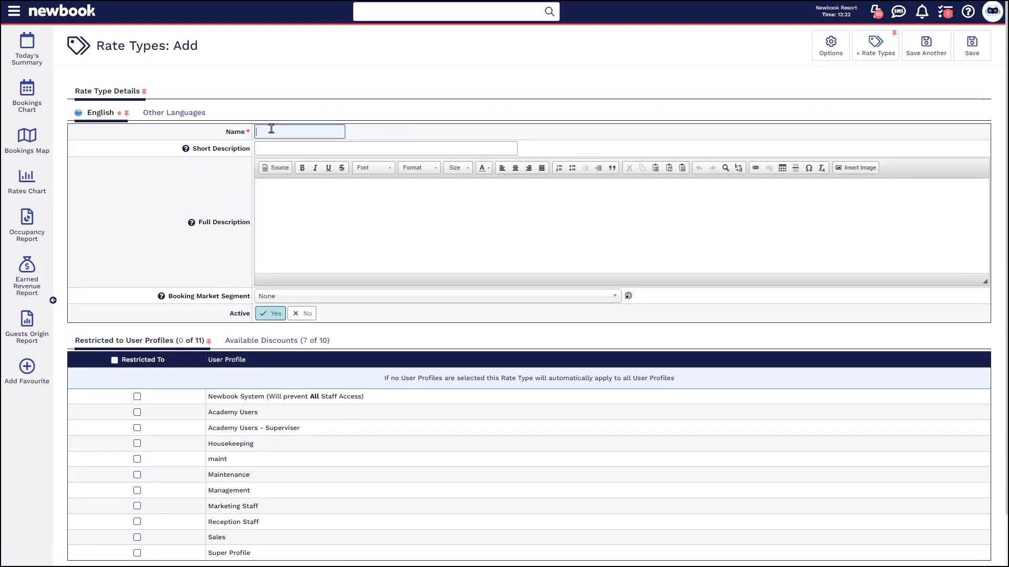
text(Standard)
mouse_move(185, 148)
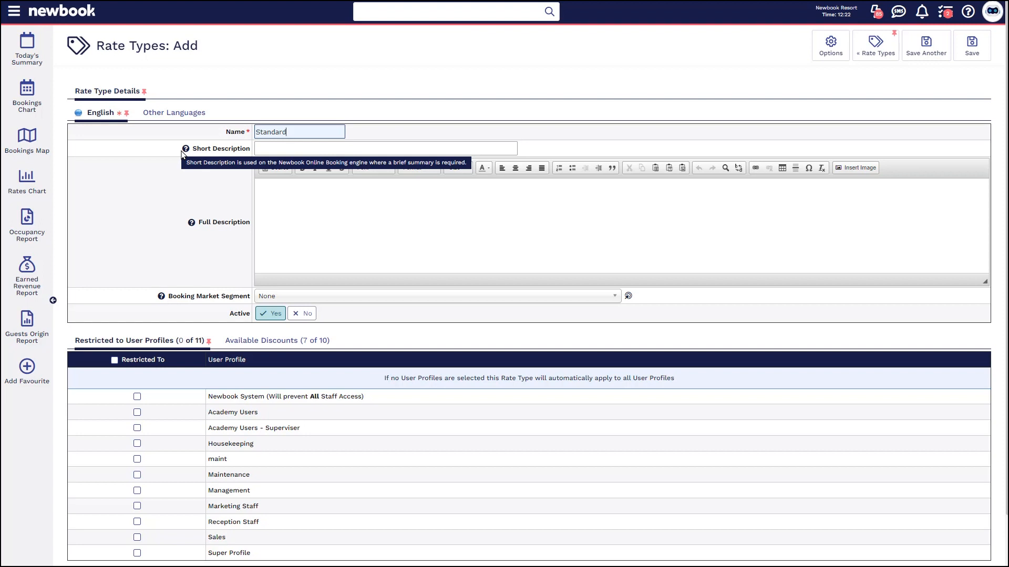
click(260, 148)
text(Fle)
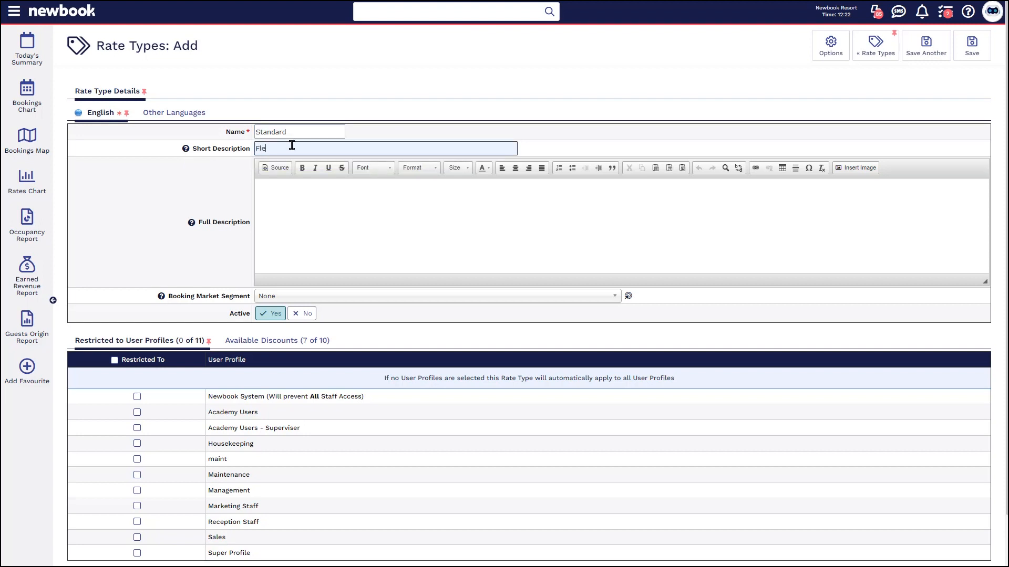
text(xible raefund policy)
key(Tab)
mouse_move(191, 222)
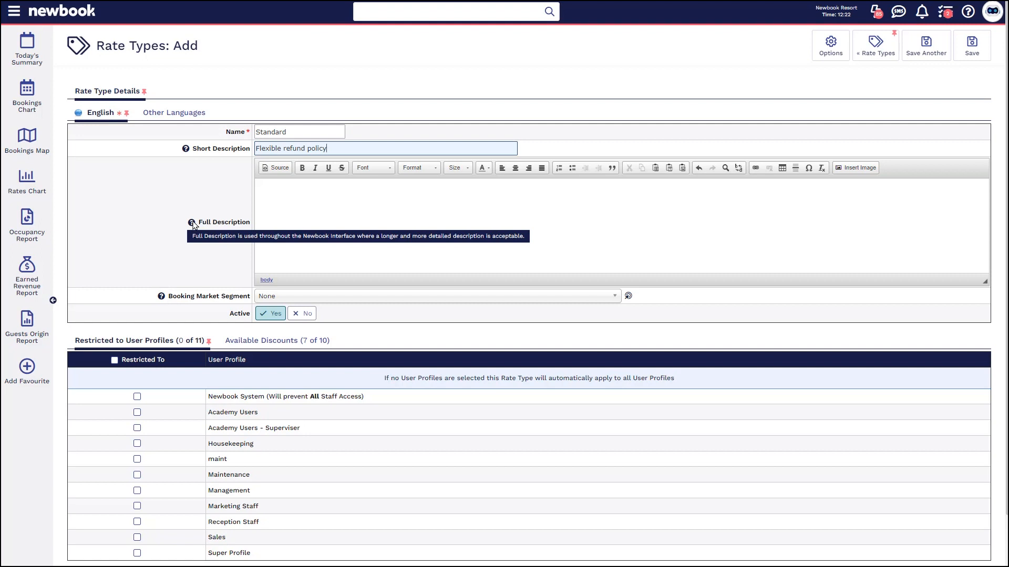
Paste the two-line refund and deposit terms into the full description and review available discounts
click(261, 199)
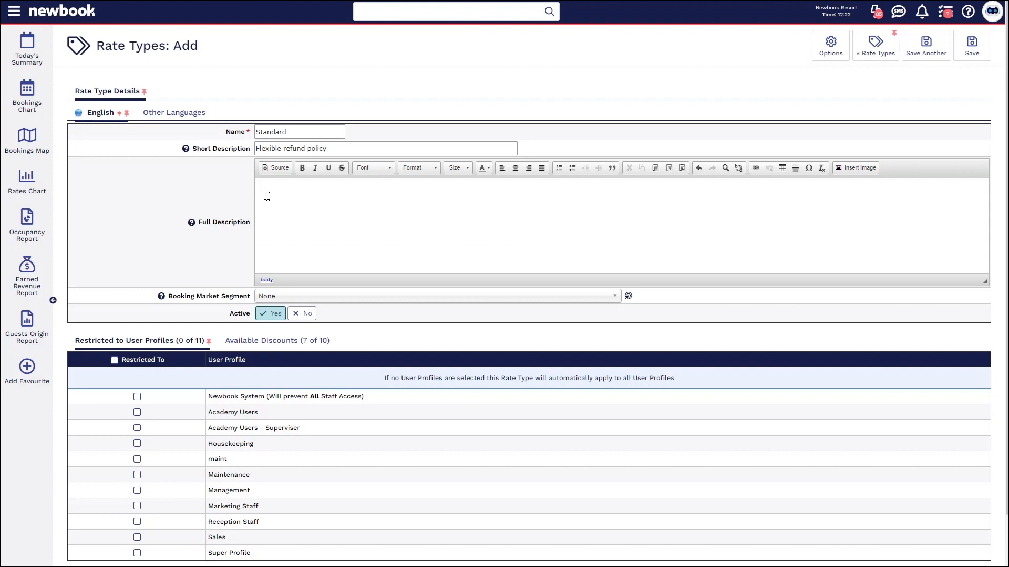
text(- Refundable up to 14 days prior to arrival - 1 Night deposit required at time of booking)
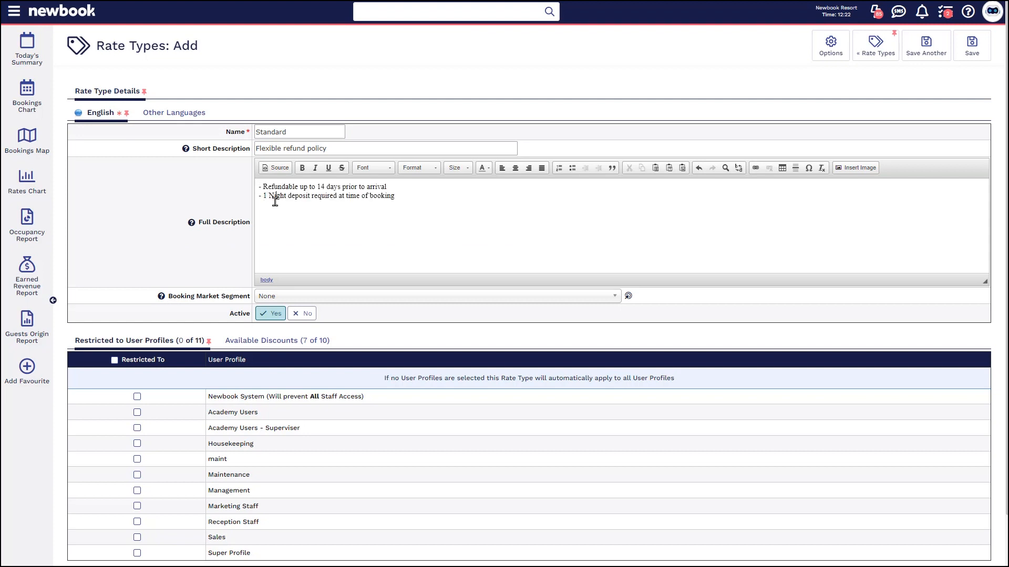
drag(269, 187, 386, 188)
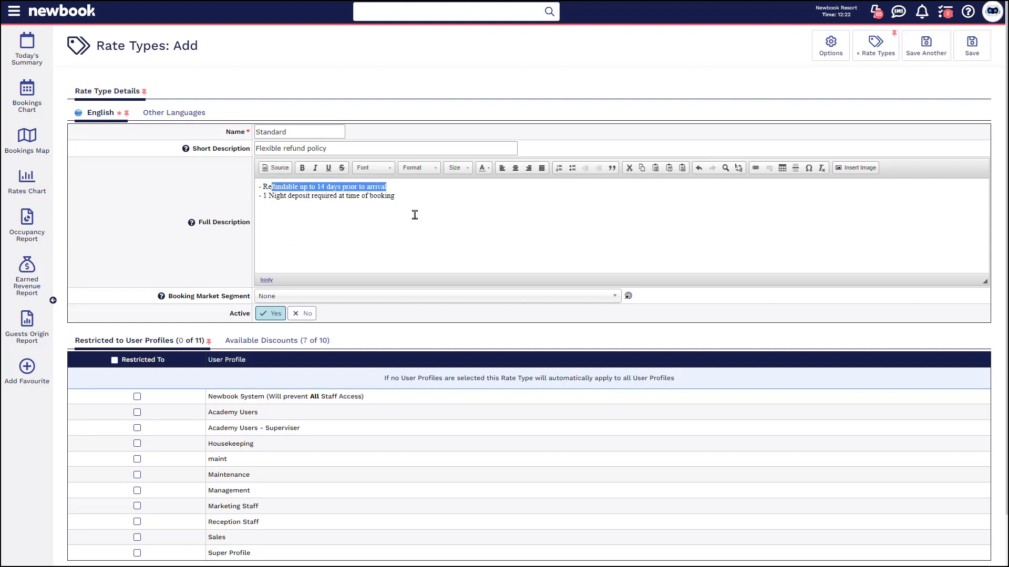
click(286, 202)
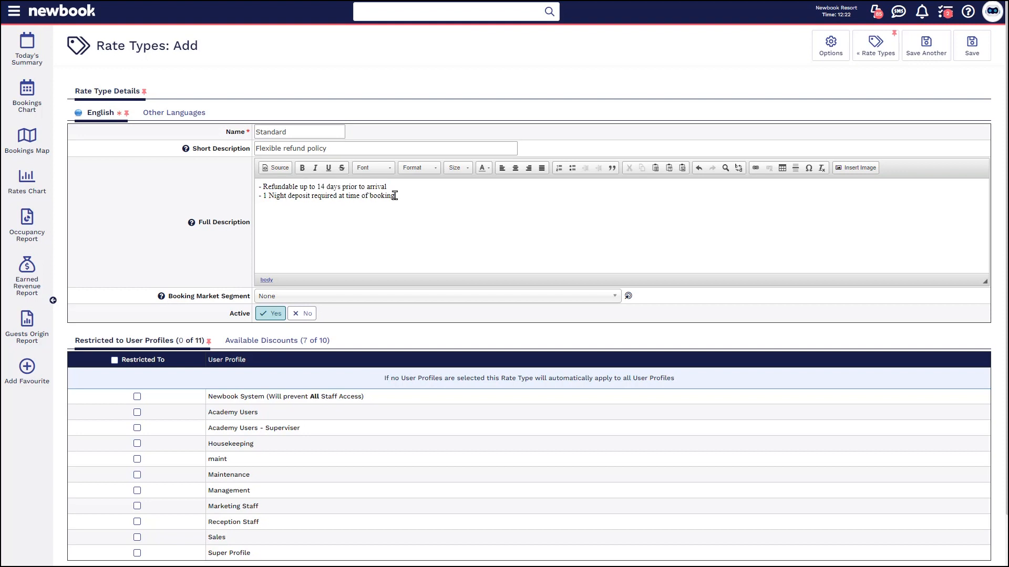
drag(399, 196, 238, 176)
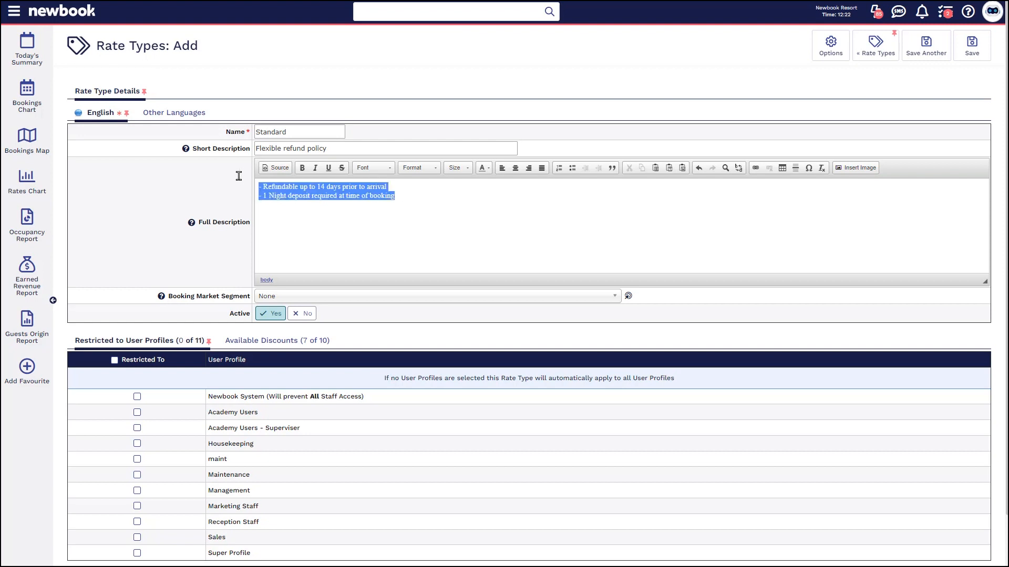
click(334, 215)
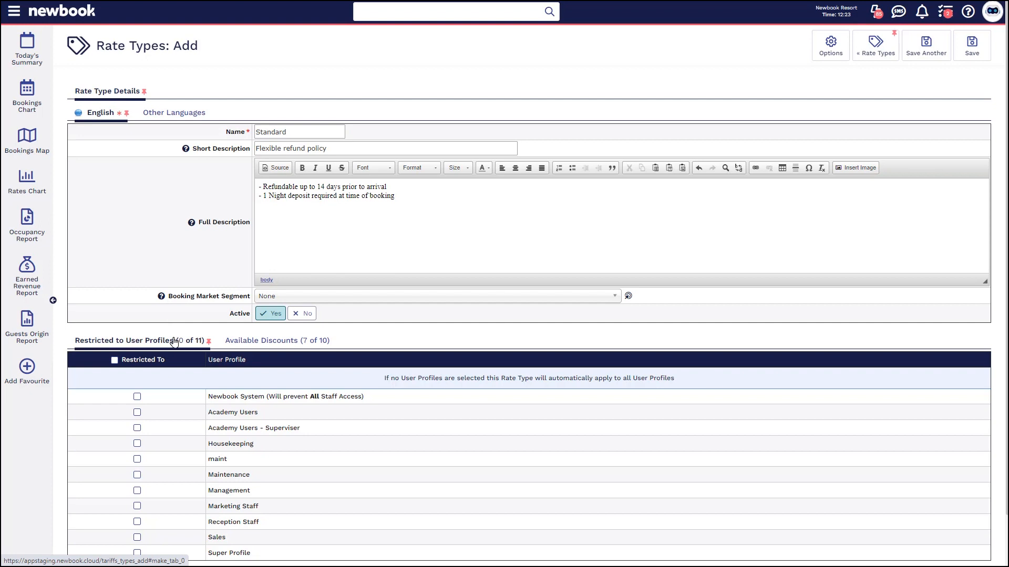
scroll(172, 350, down, 2)
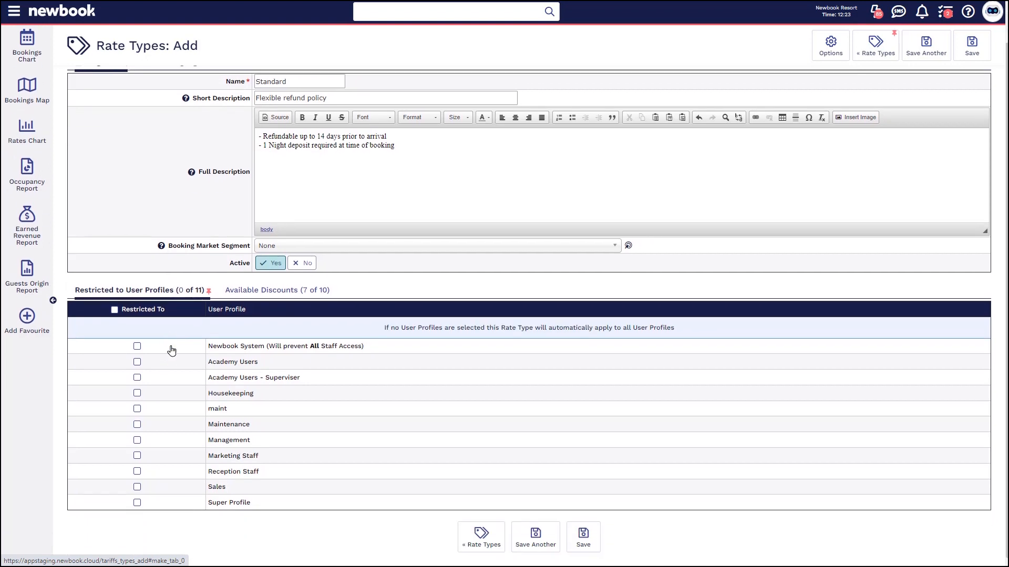
click(254, 286)
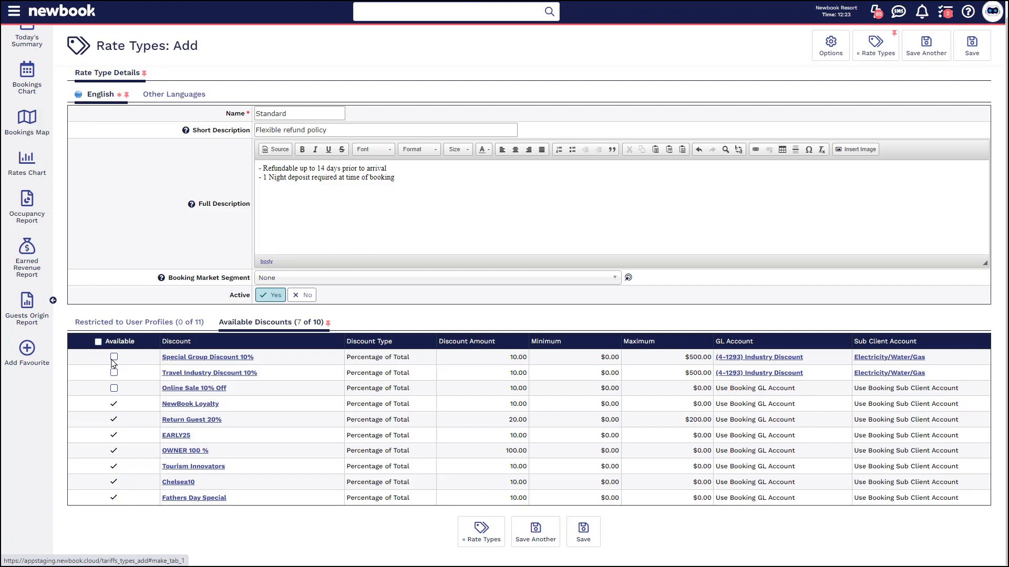
Save the Standard rate type so it appears in the Rate Types list
click(972, 46)
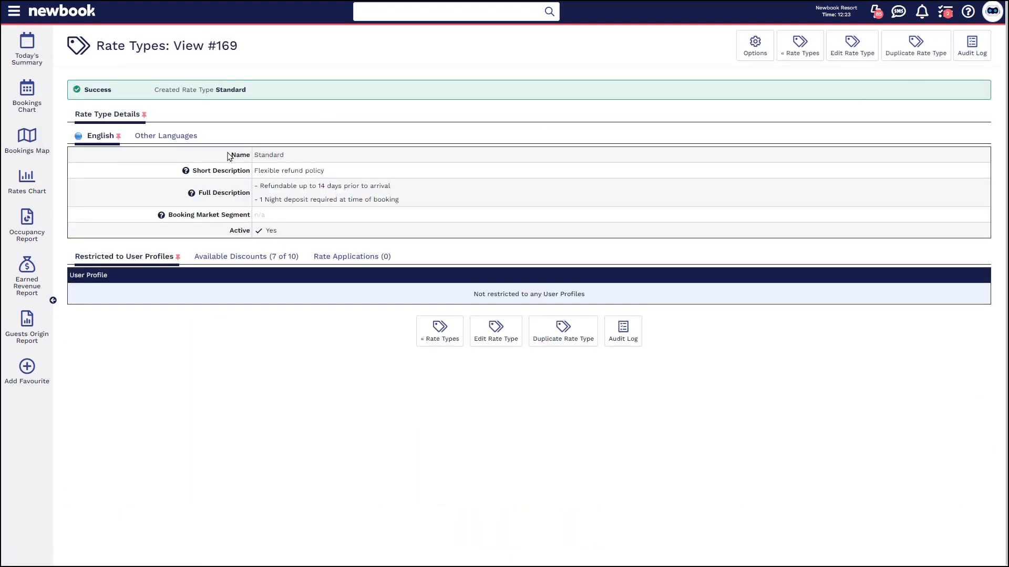
drag(334, 156, 229, 156)
click(362, 233)
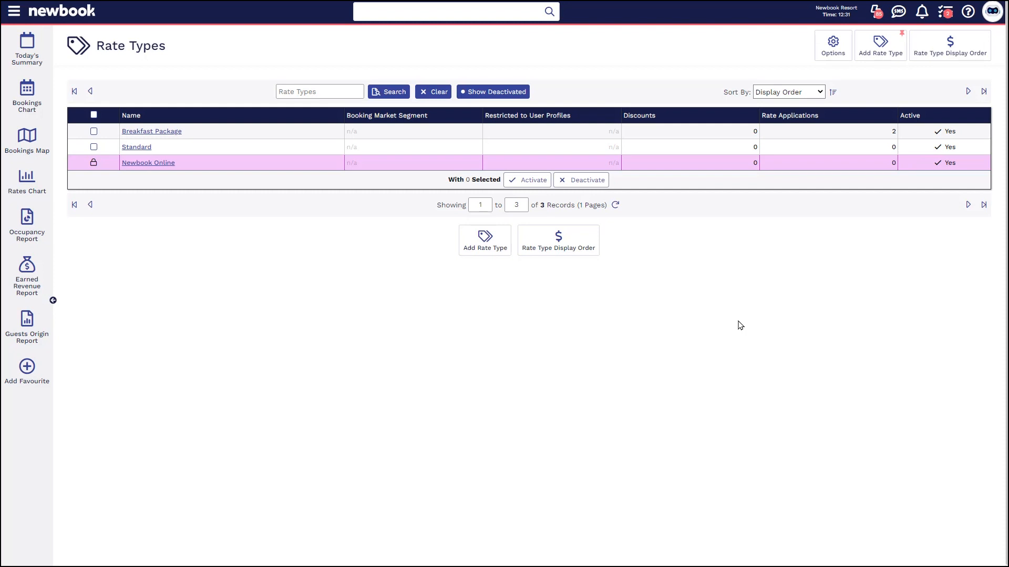
Navigate to the Rates Periods page and start a new rate period
click(14, 11)
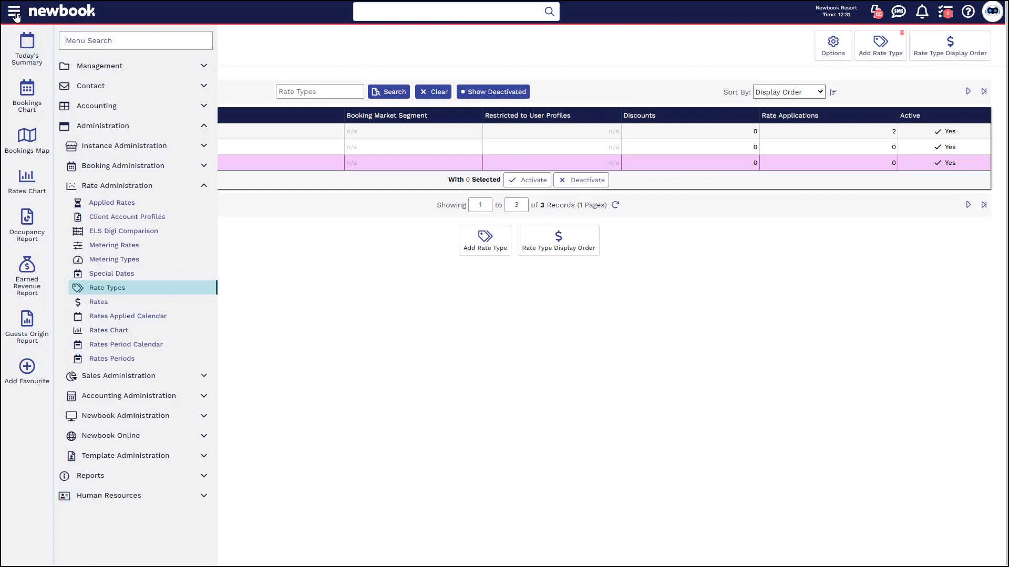
text(perio)
click(99, 76)
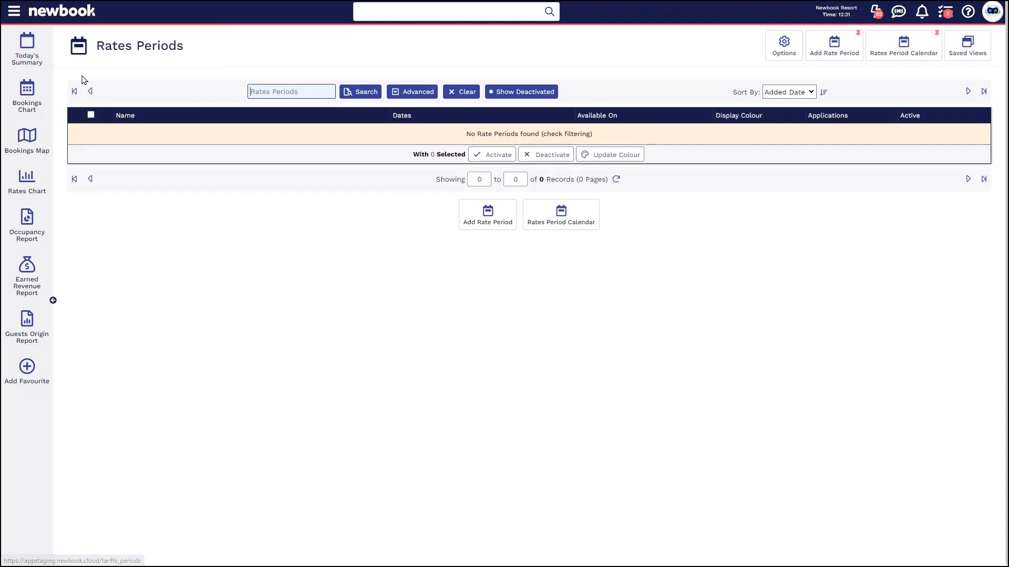
click(226, 51)
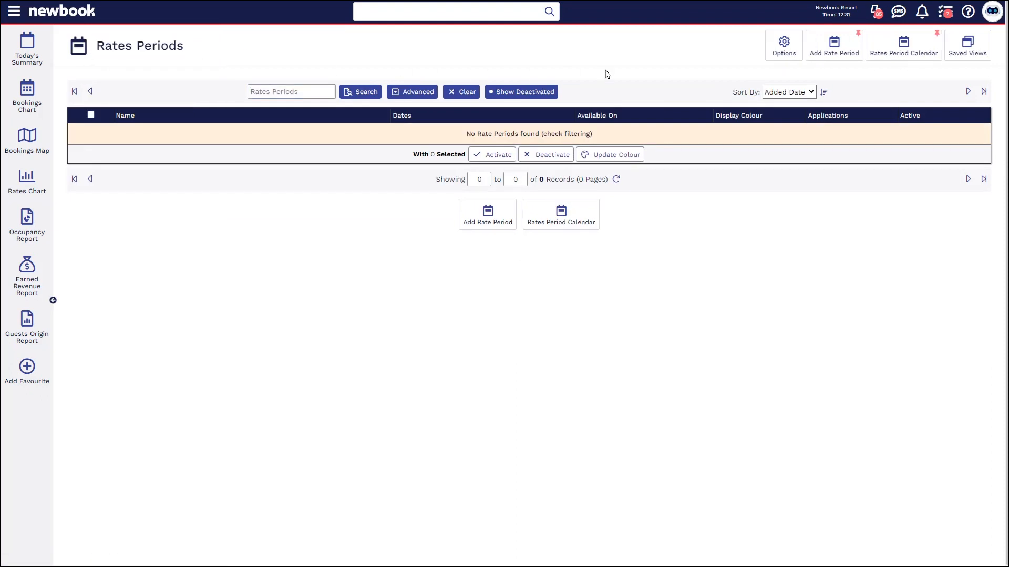
click(834, 53)
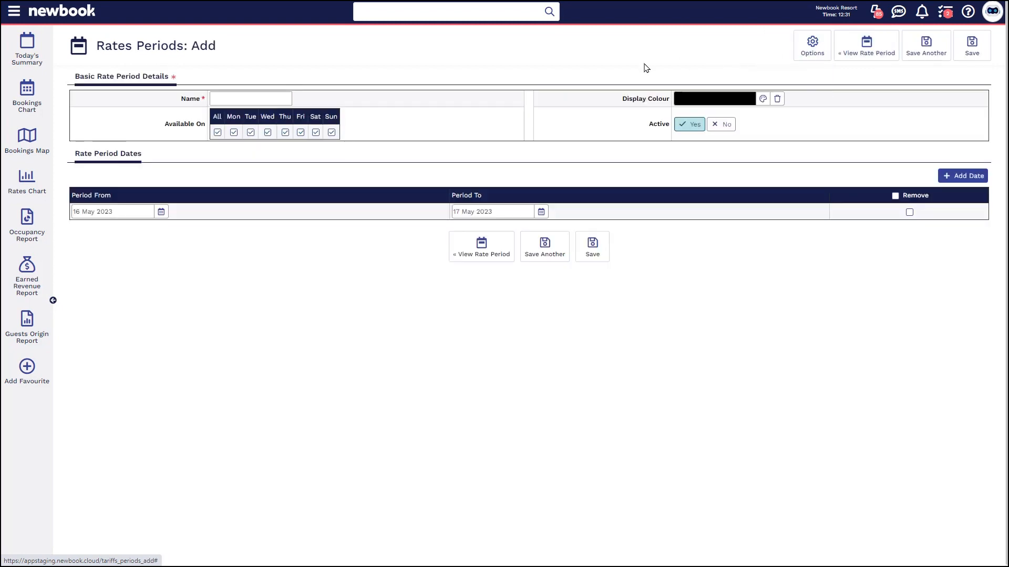
Name the period Low Season 2023/2024 and give it a light pink display colour
drag(181, 98, 216, 97)
click(237, 97)
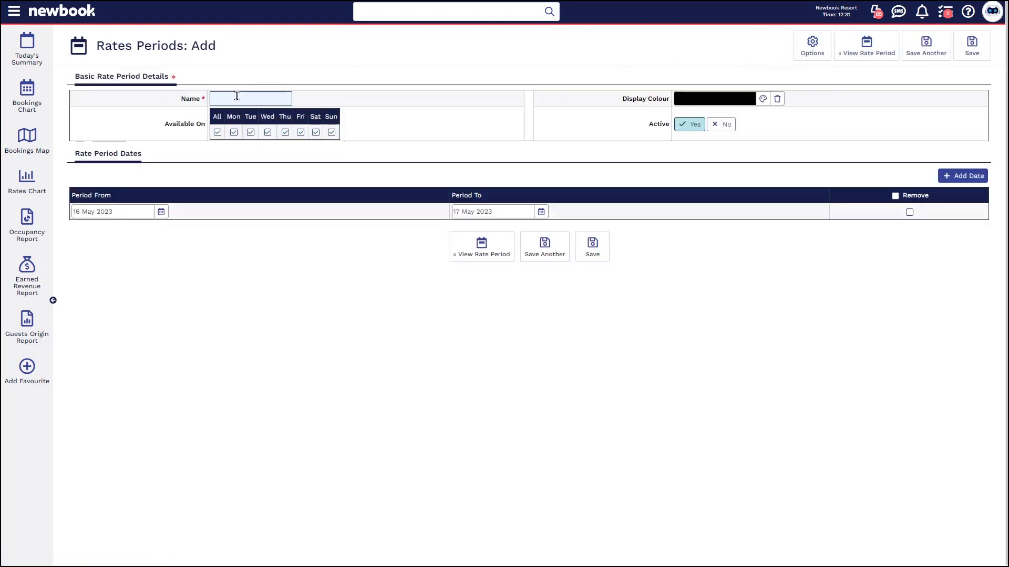
text(Low Season 2)
text(023/2024)
click(713, 99)
click(712, 145)
drag(712, 149, 700, 118)
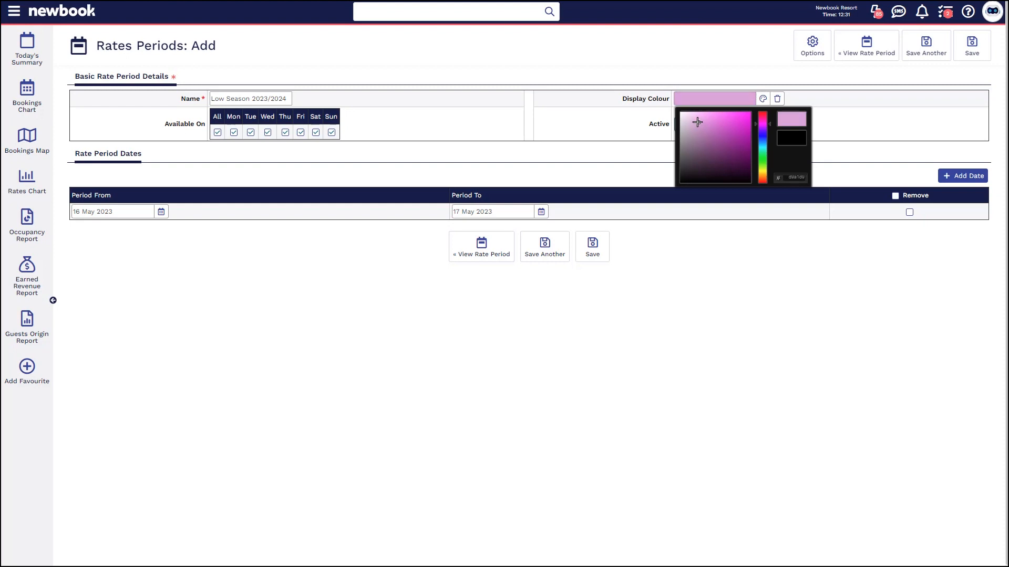
click(639, 123)
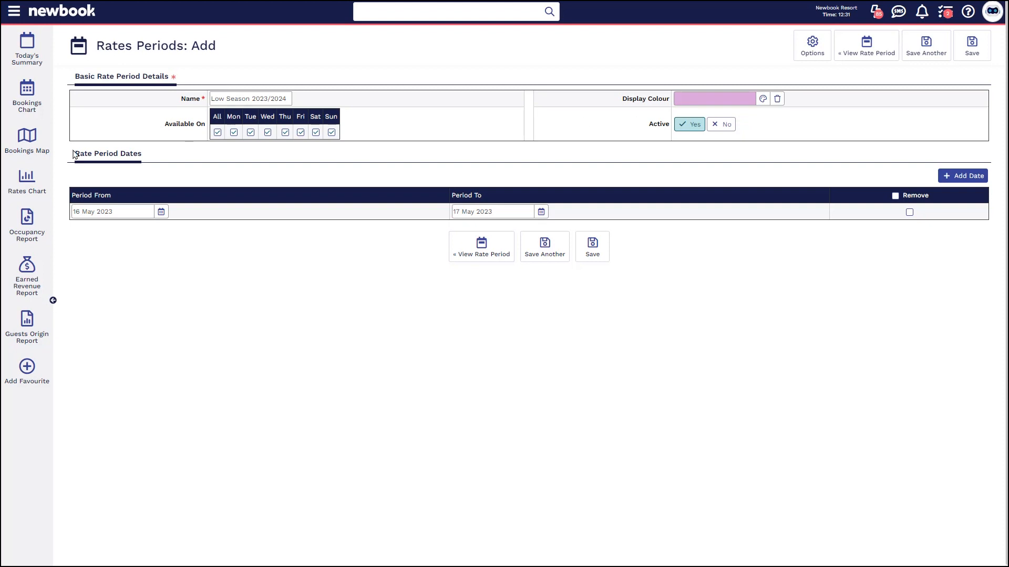
drag(142, 153, 76, 156)
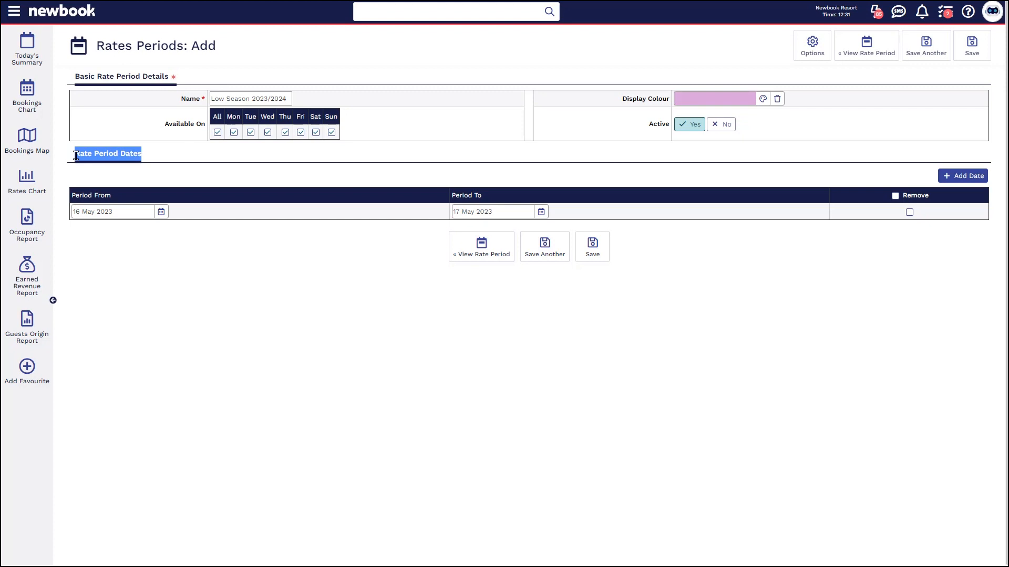
Set the first date range to 1 May 2023 – 31 Jul 2023
click(161, 211)
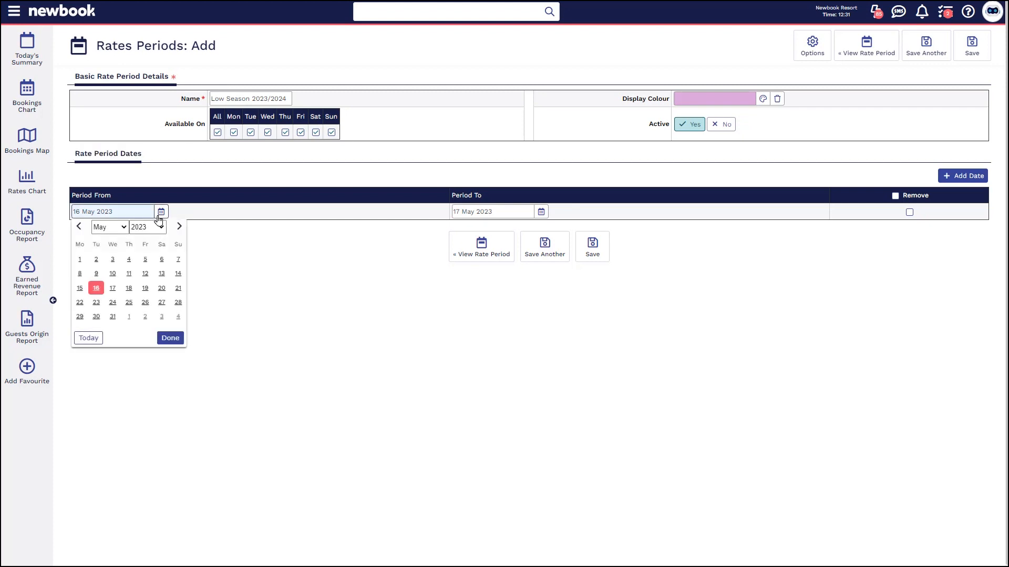
click(80, 260)
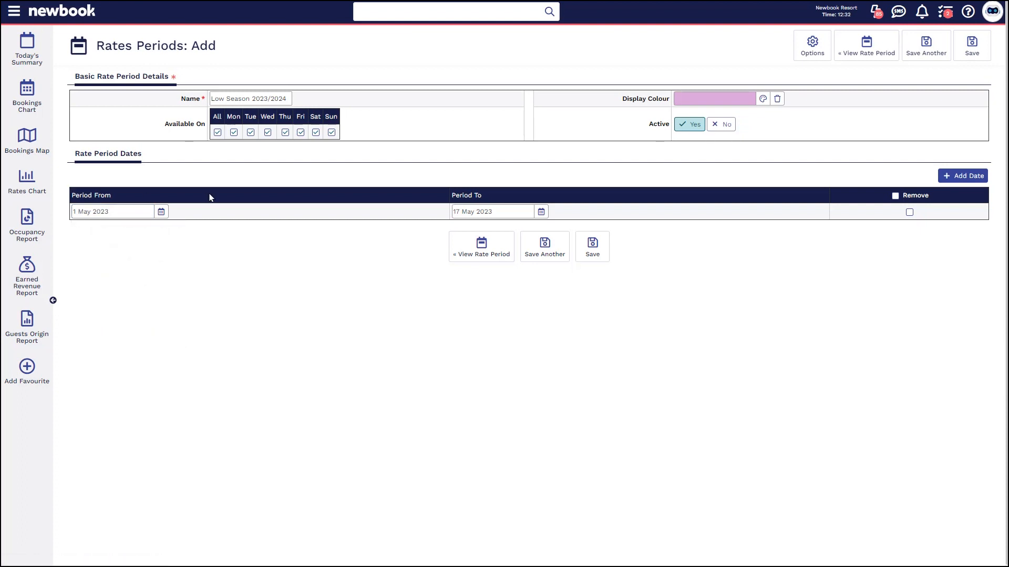
click(541, 212)
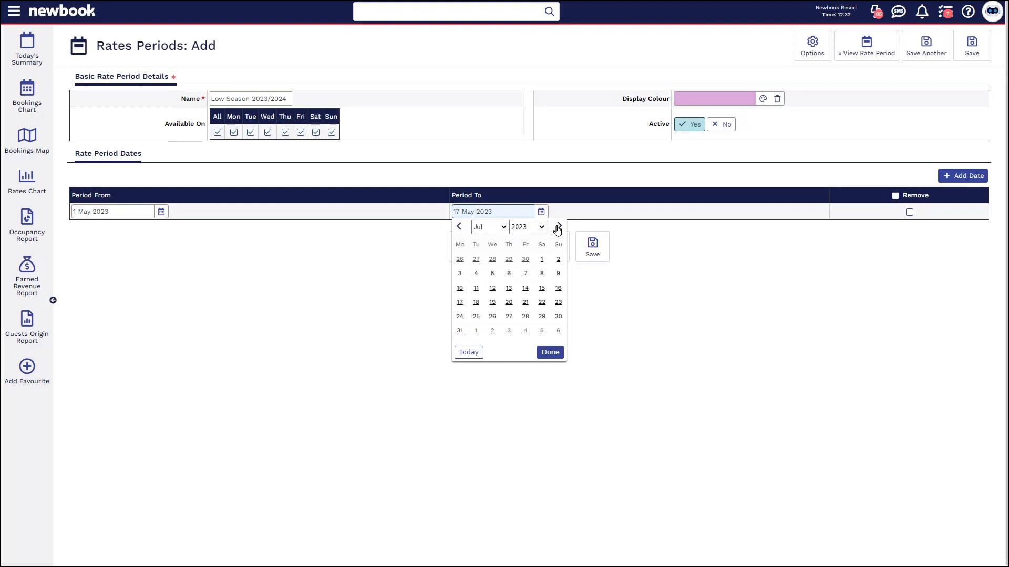
click(460, 332)
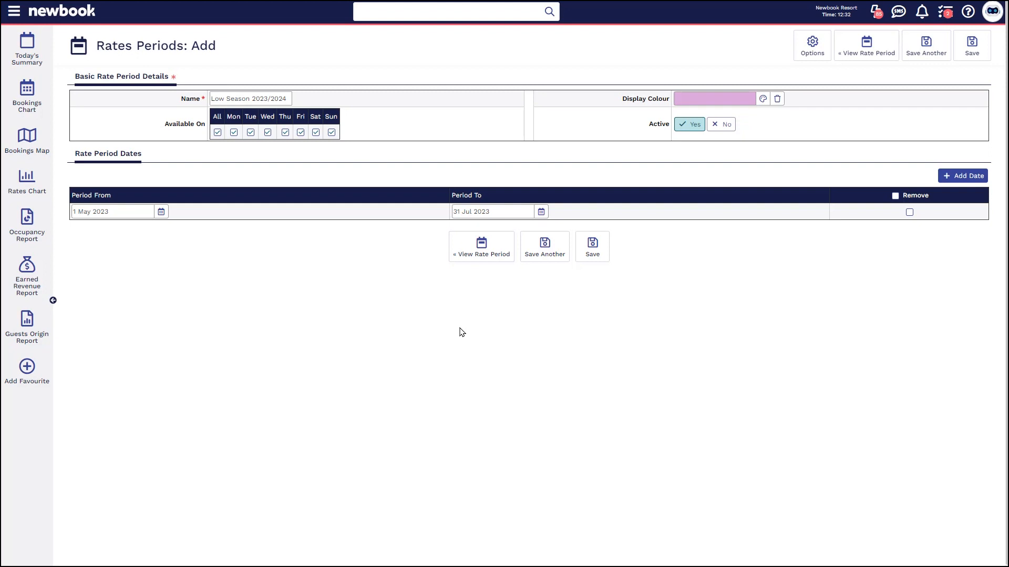
Add a second date range of 1 May 2024 – 31 Jul 2024
click(969, 176)
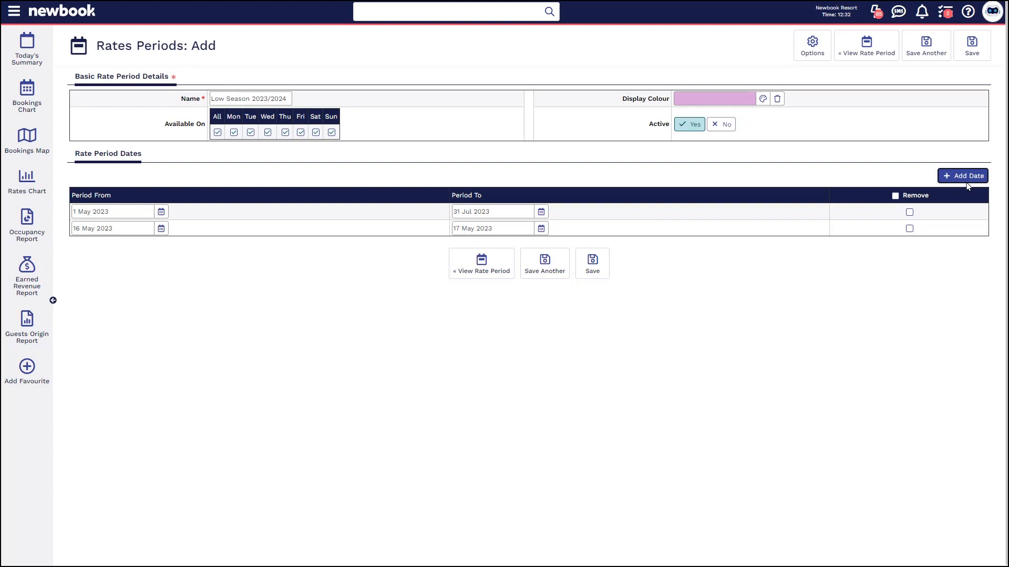
click(119, 228)
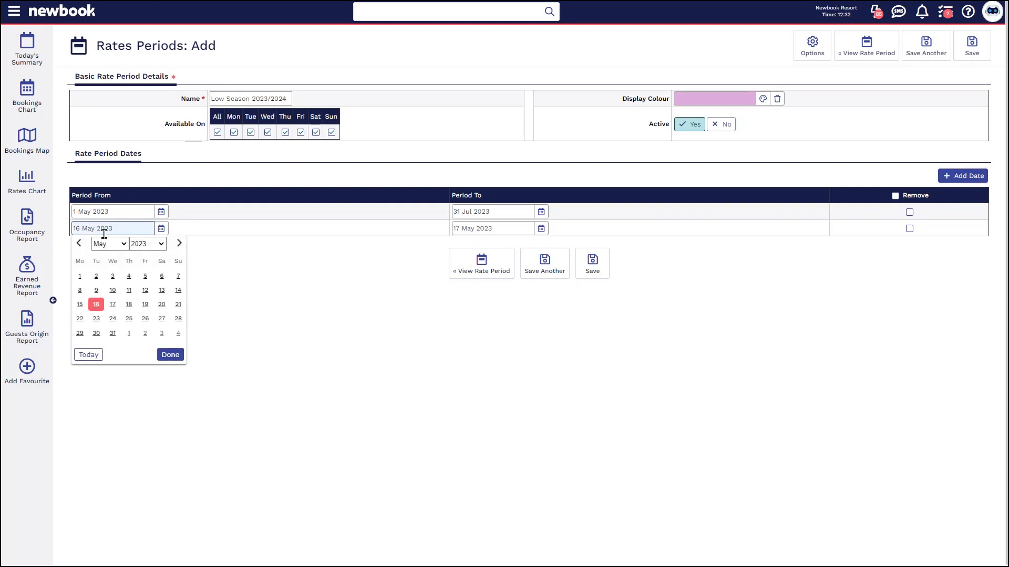
click(79, 276)
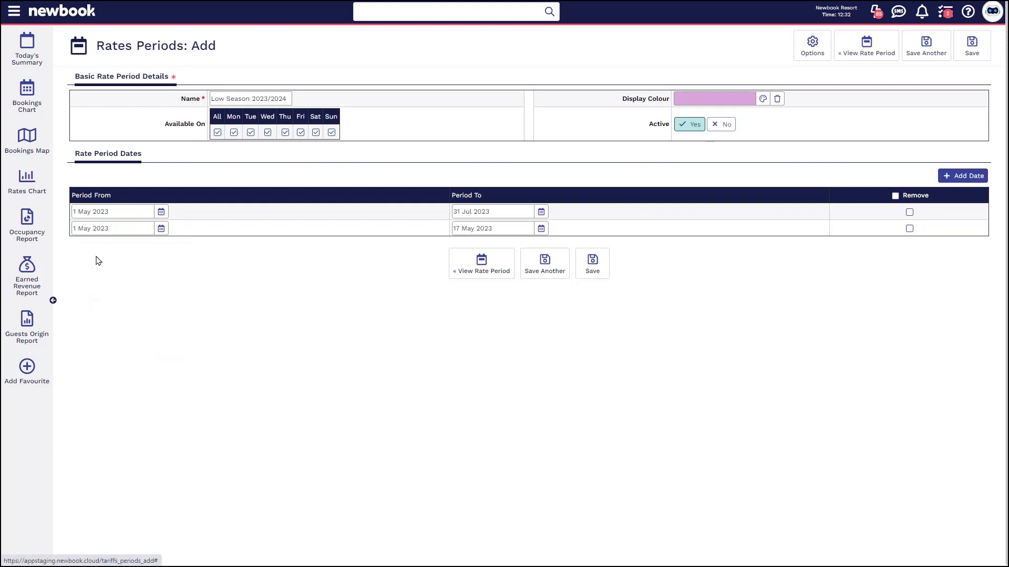
click(161, 229)
key(Down)
key(Return)
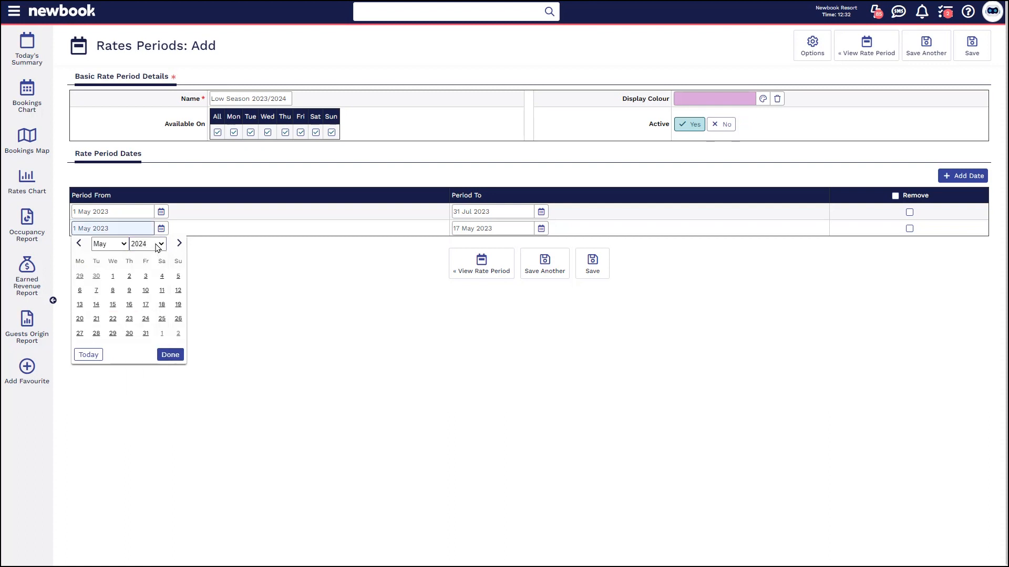
click(112, 276)
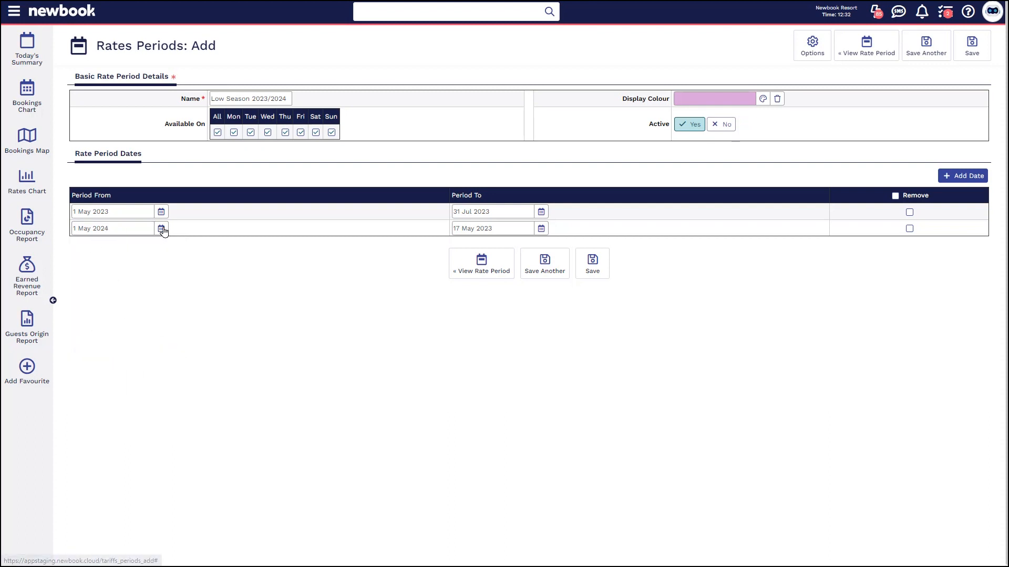
click(540, 229)
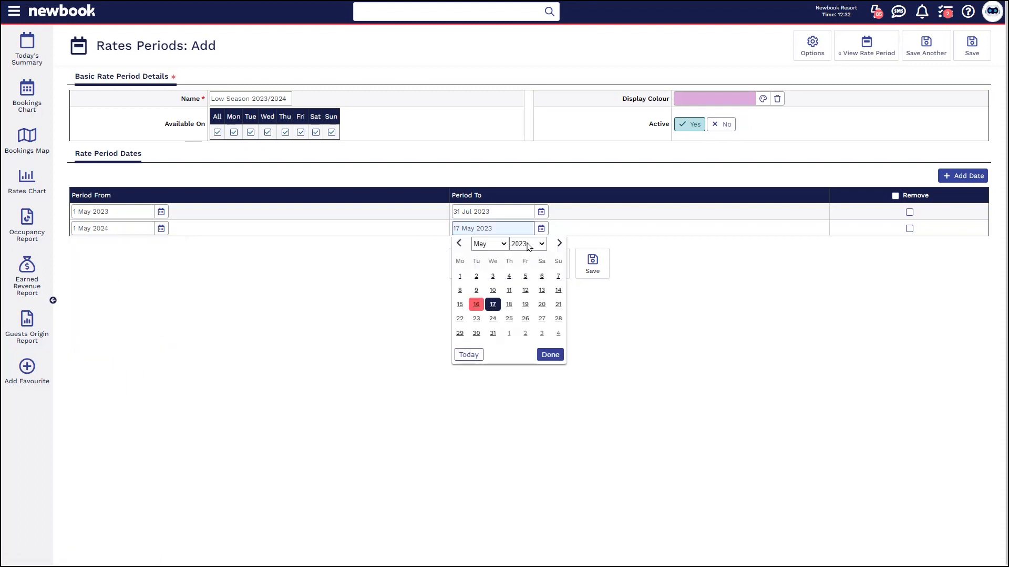
click(520, 354)
click(489, 244)
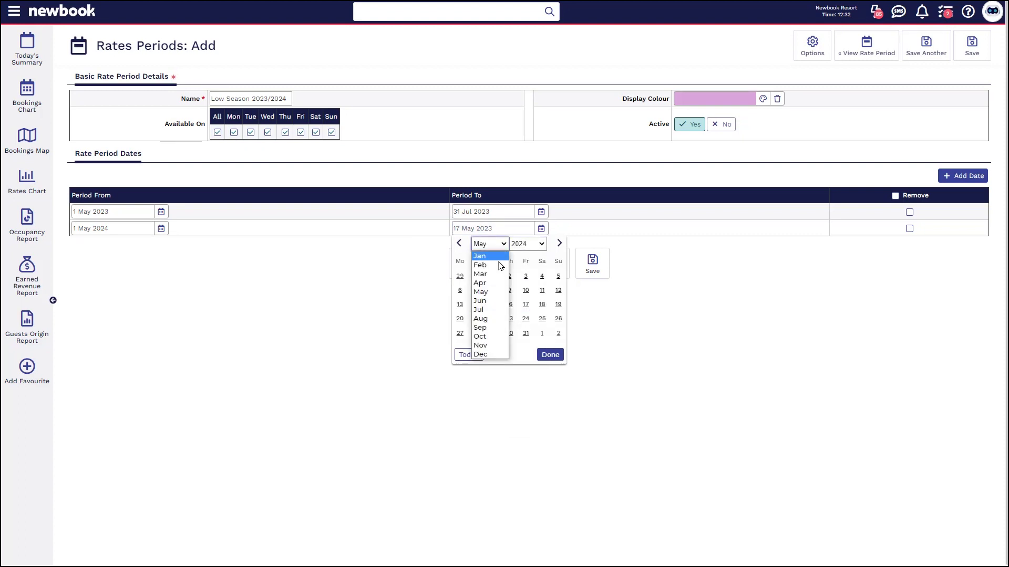
click(488, 311)
click(492, 333)
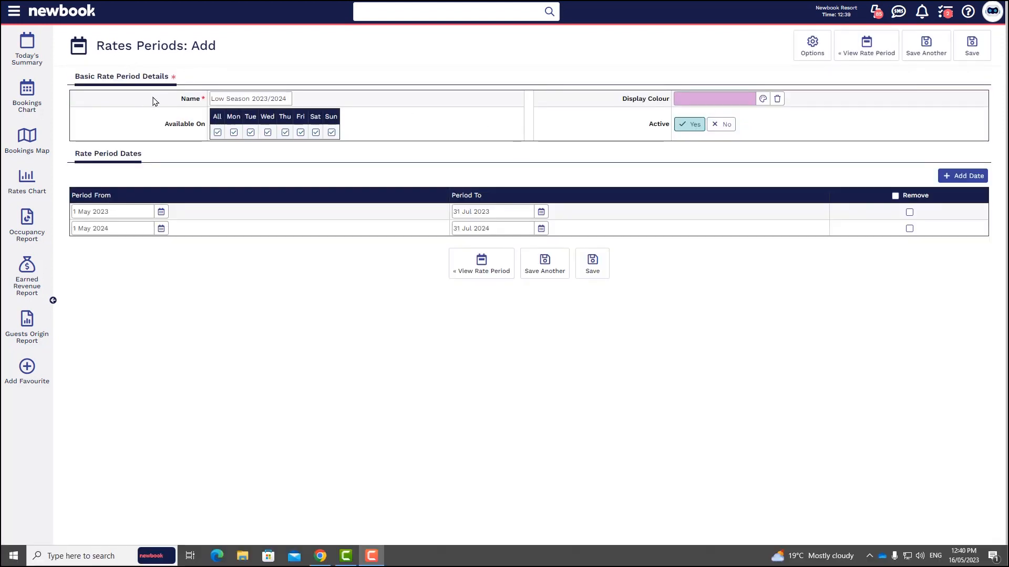
Rename the period to Mid Season 2023/2024 and change its display colour to light blue
double_click(190, 98)
drag(227, 99, 192, 98)
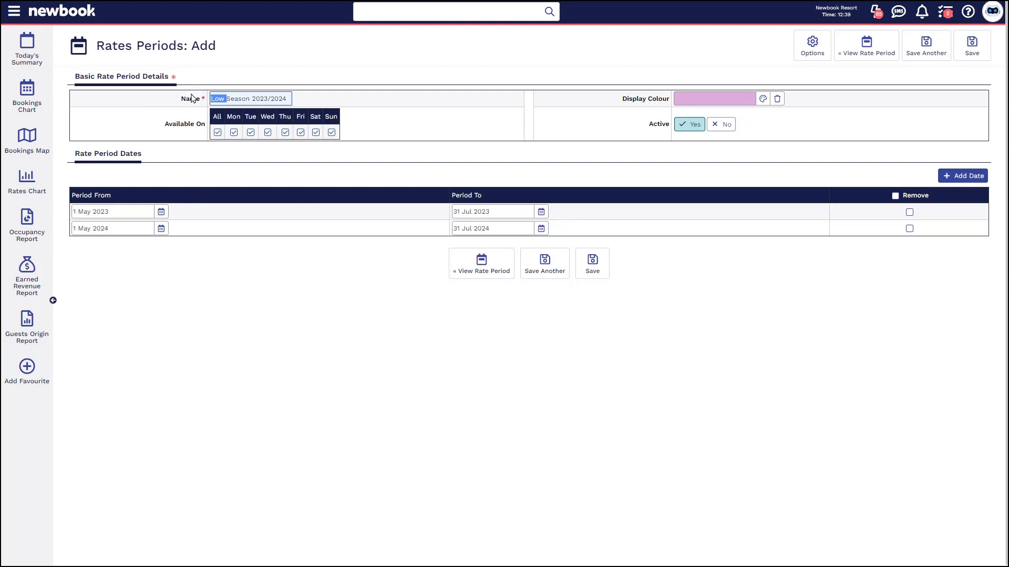
text(Mid)
drag(224, 99, 204, 99)
click(695, 98)
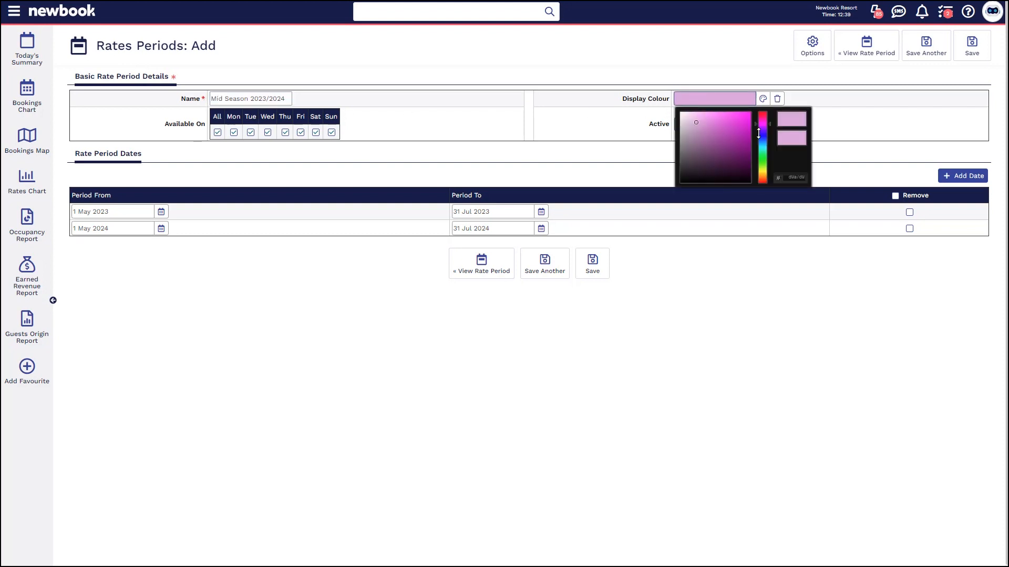
drag(758, 134, 759, 145)
drag(696, 122, 706, 116)
click(585, 127)
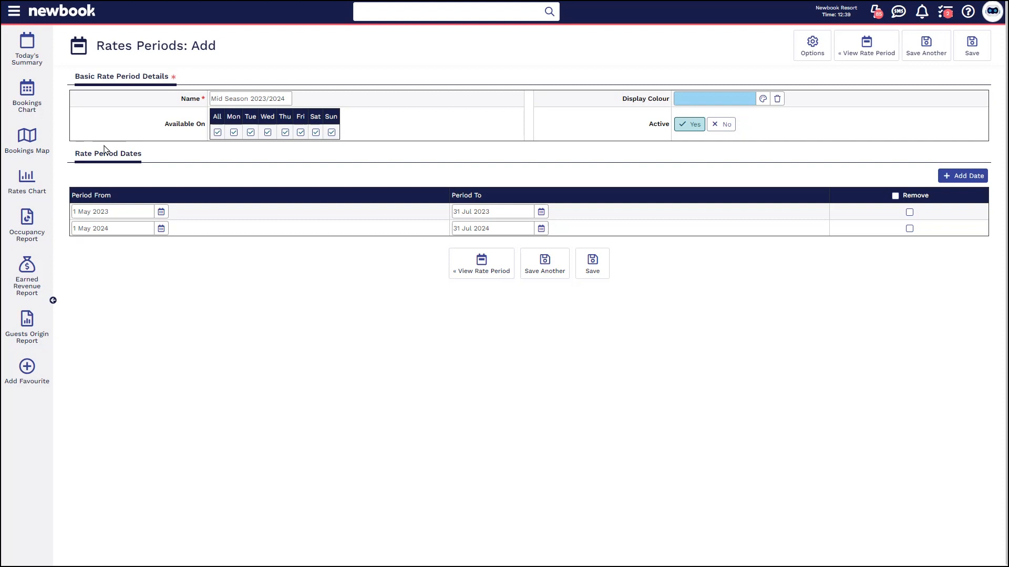
Set the first date range to 1 Aug 2023 – 30 Apr 2024
drag(110, 211, 82, 212)
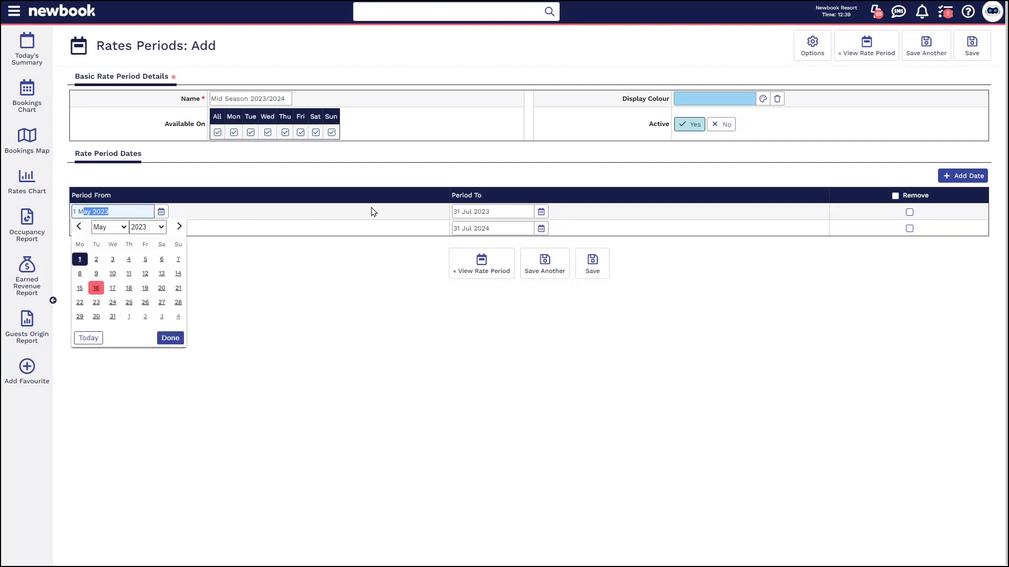
click(732, 280)
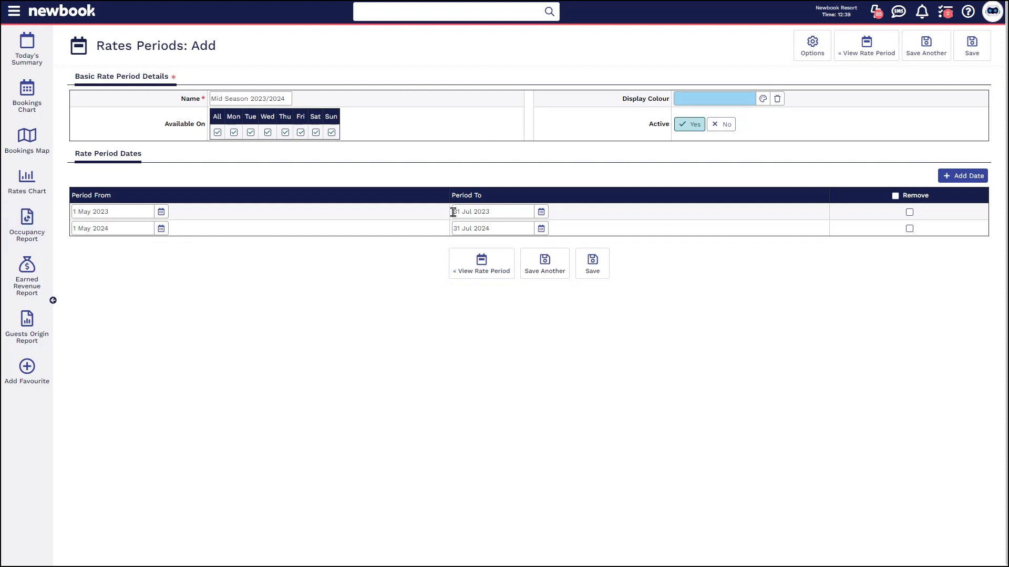
drag(452, 212, 498, 212)
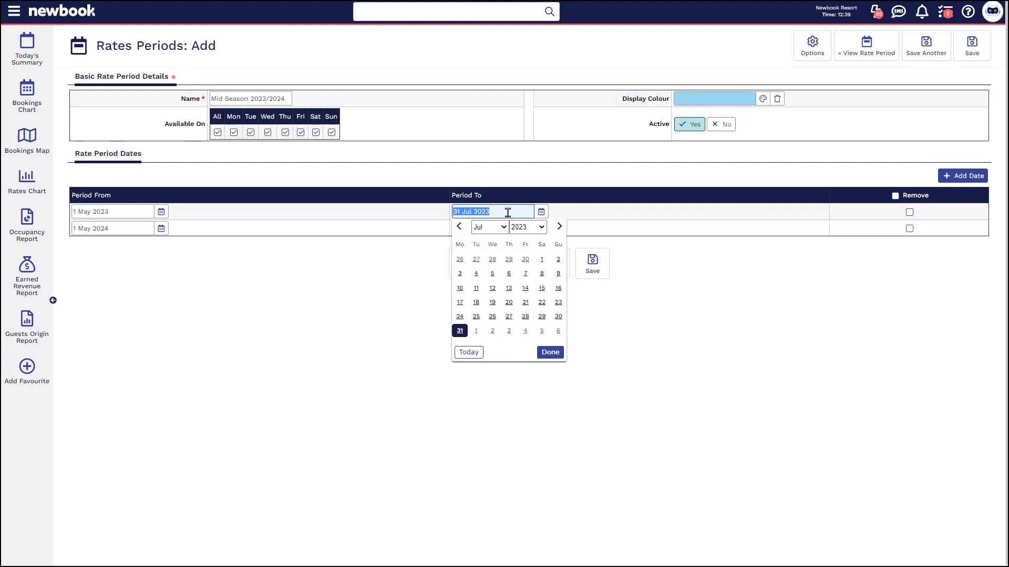
click(146, 213)
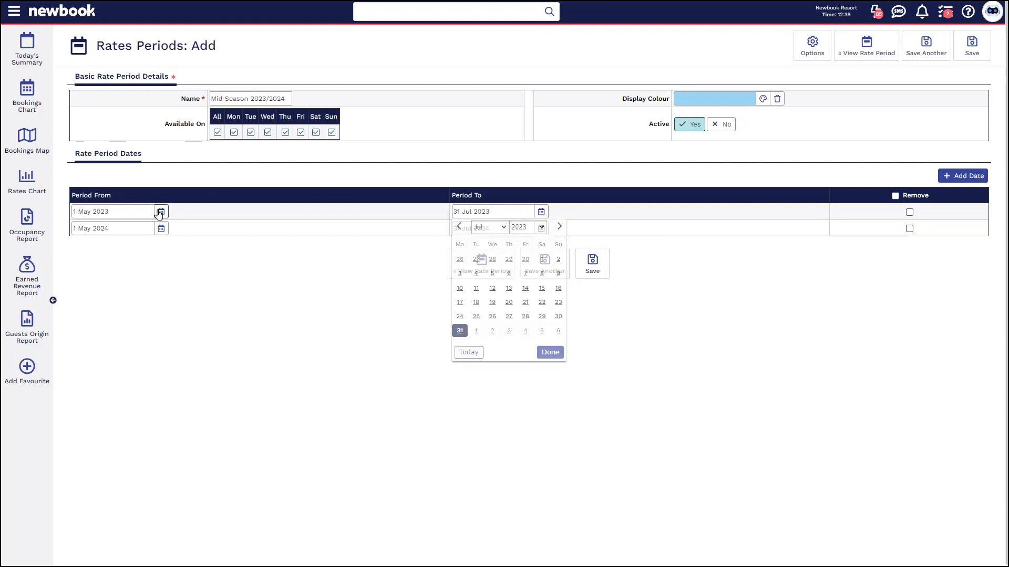
click(161, 211)
click(108, 227)
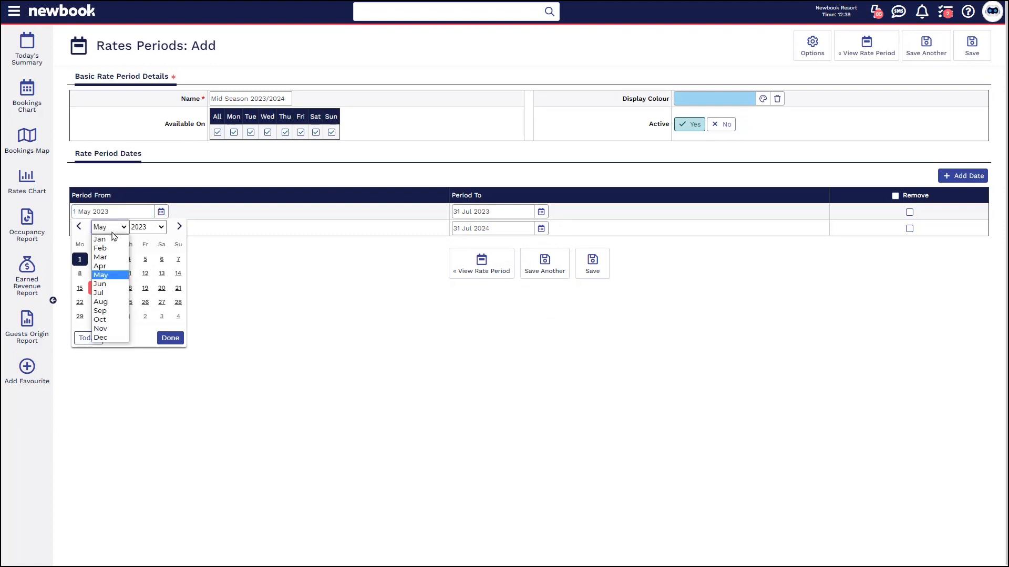
click(101, 302)
click(80, 260)
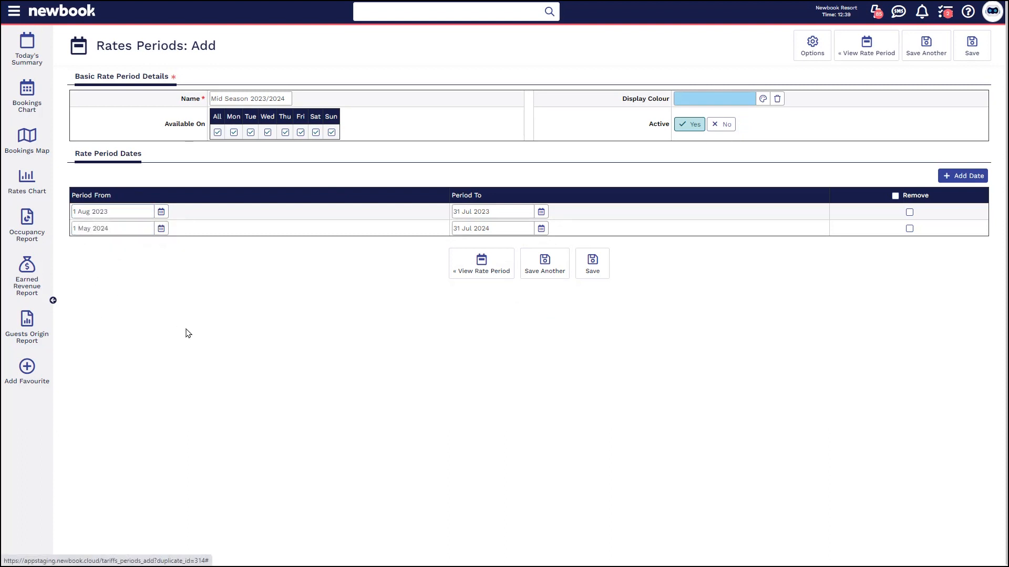
click(542, 211)
click(540, 227)
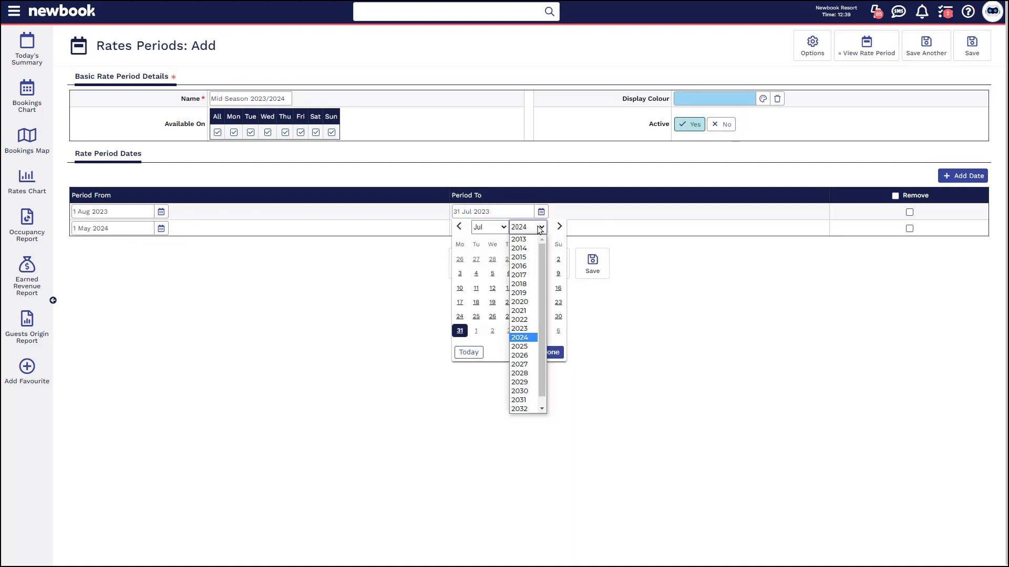
click(524, 333)
click(489, 228)
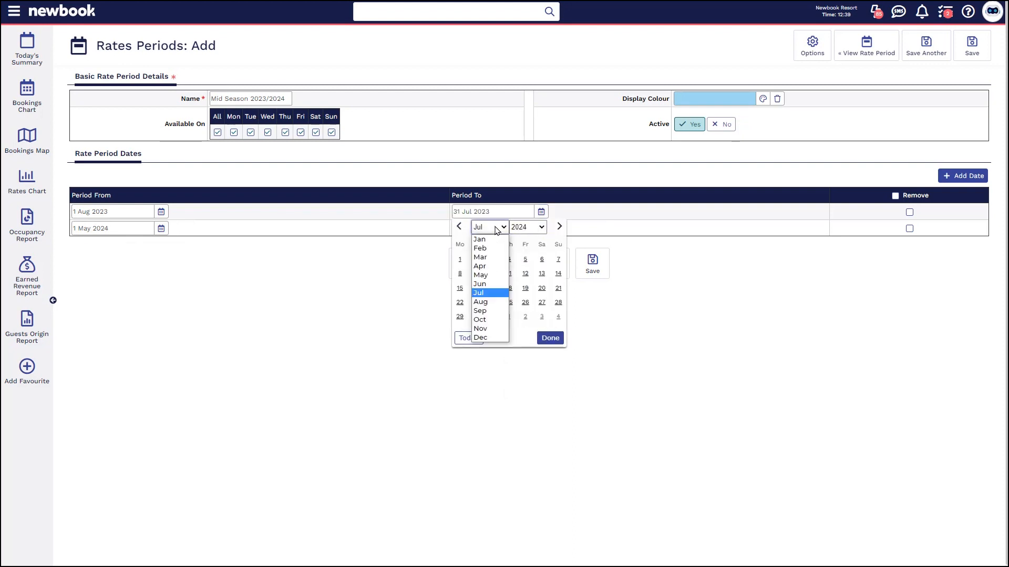
click(481, 267)
click(477, 316)
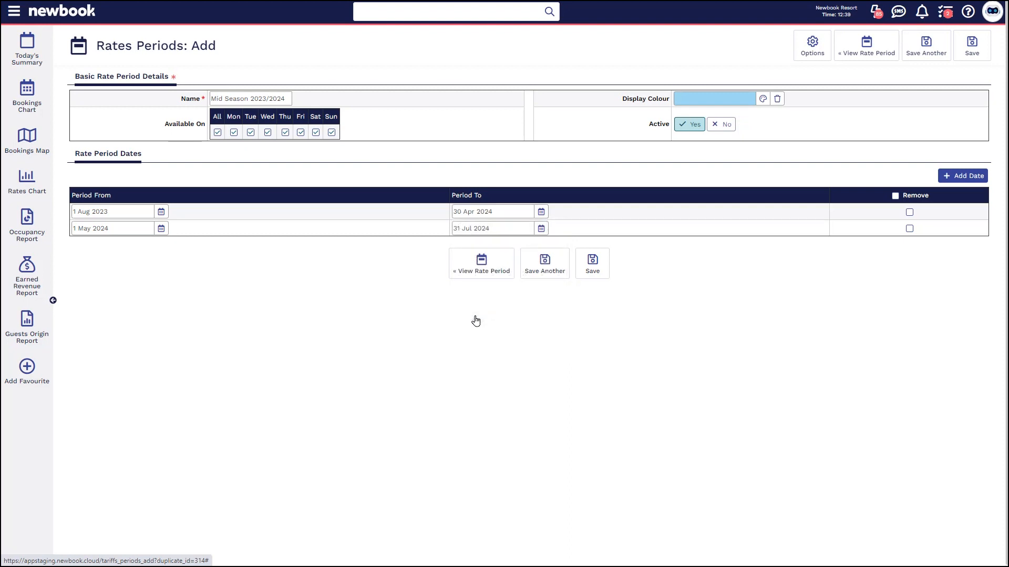
Mark the second date range for removal and save the Mid Season rate period
drag(71, 233, 834, 234)
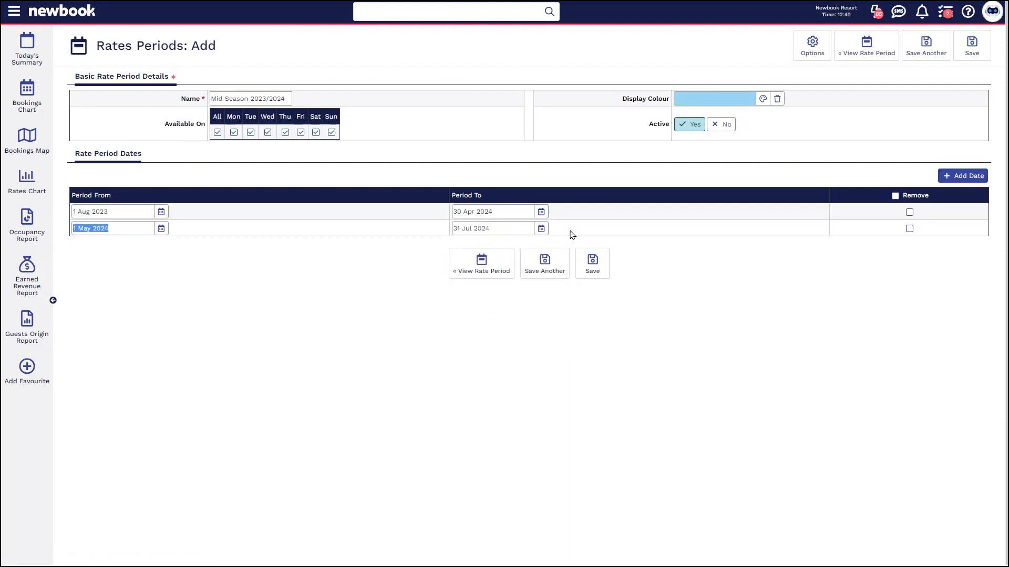
click(914, 237)
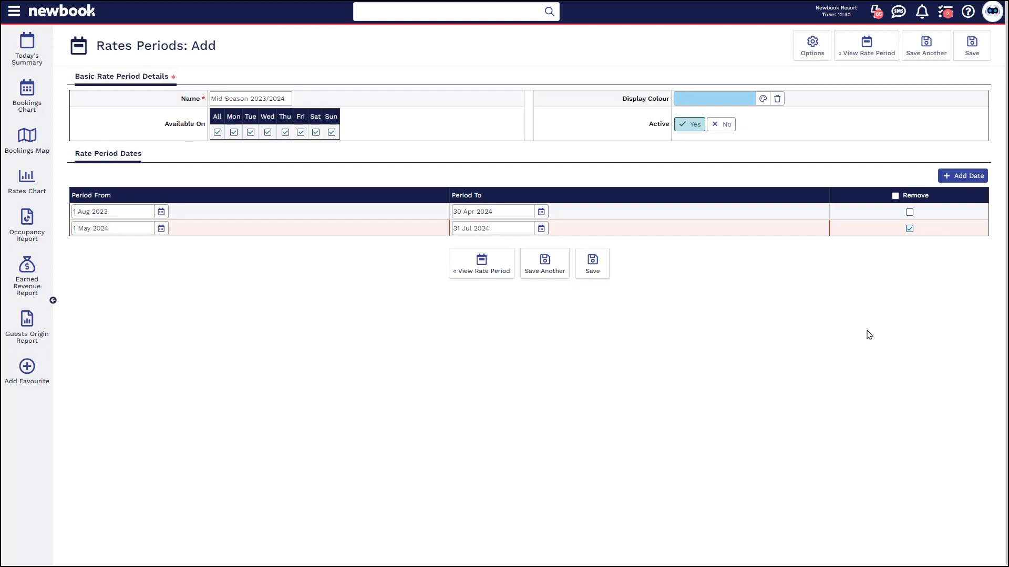
click(592, 263)
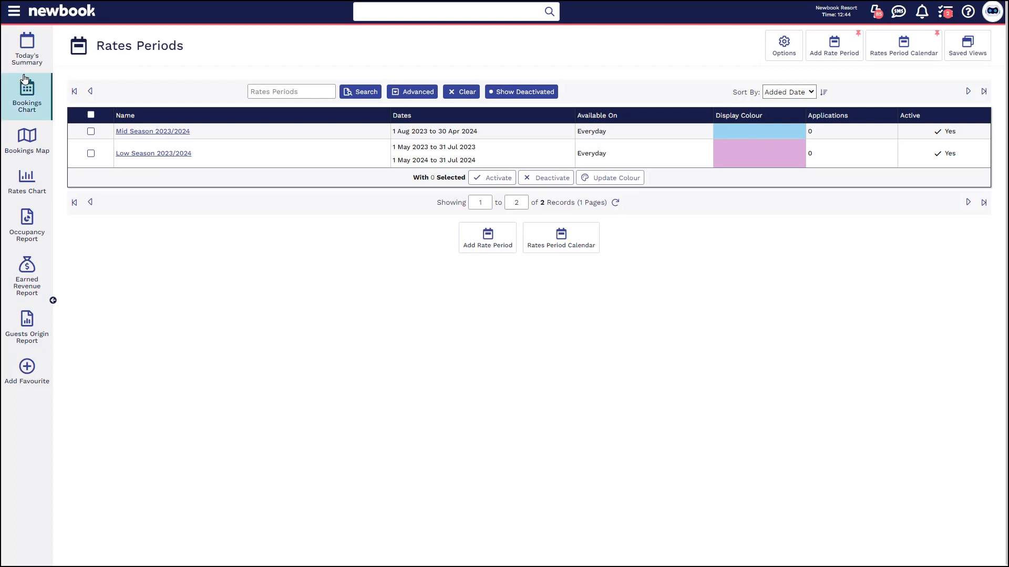
Navigate to the Rates page, which shows no rates found
click(14, 11)
text(rate)
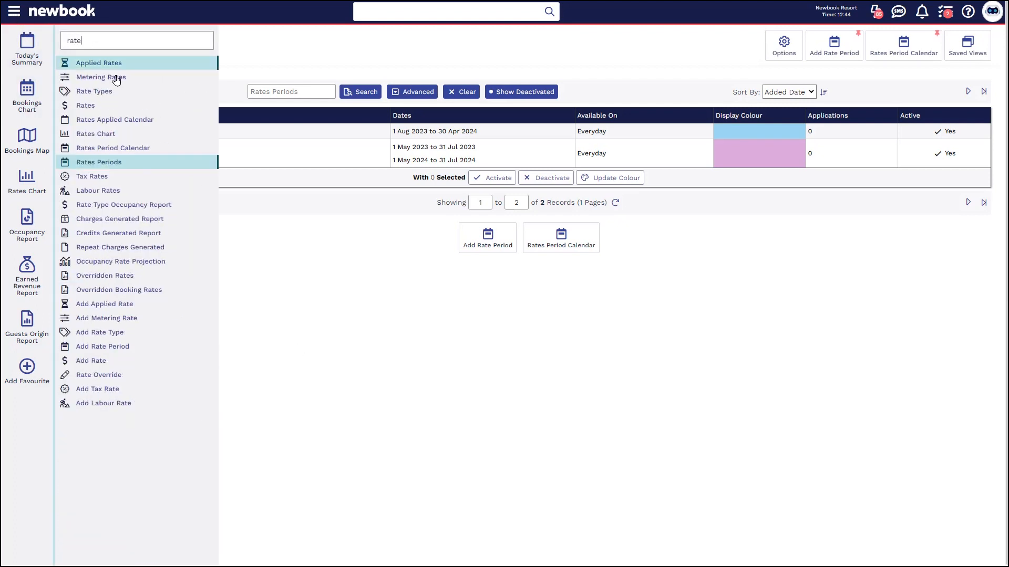
click(112, 106)
drag(99, 50, 142, 53)
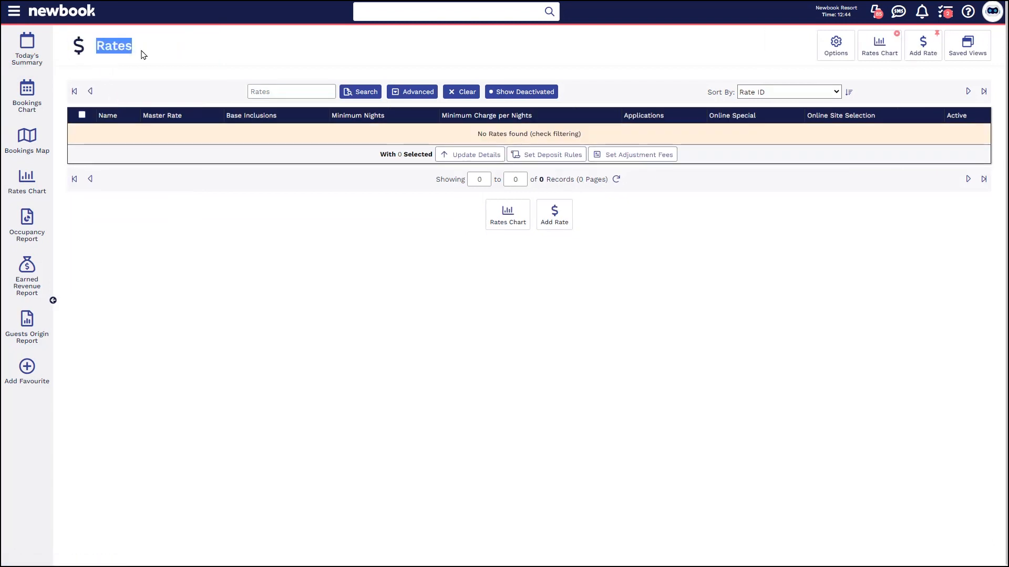
drag(480, 136, 590, 136)
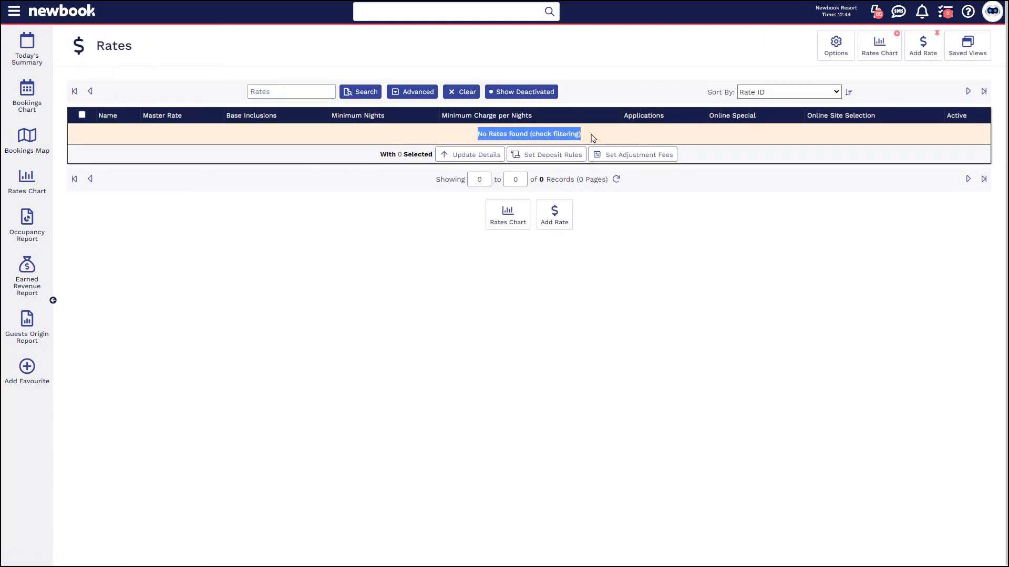
click(593, 138)
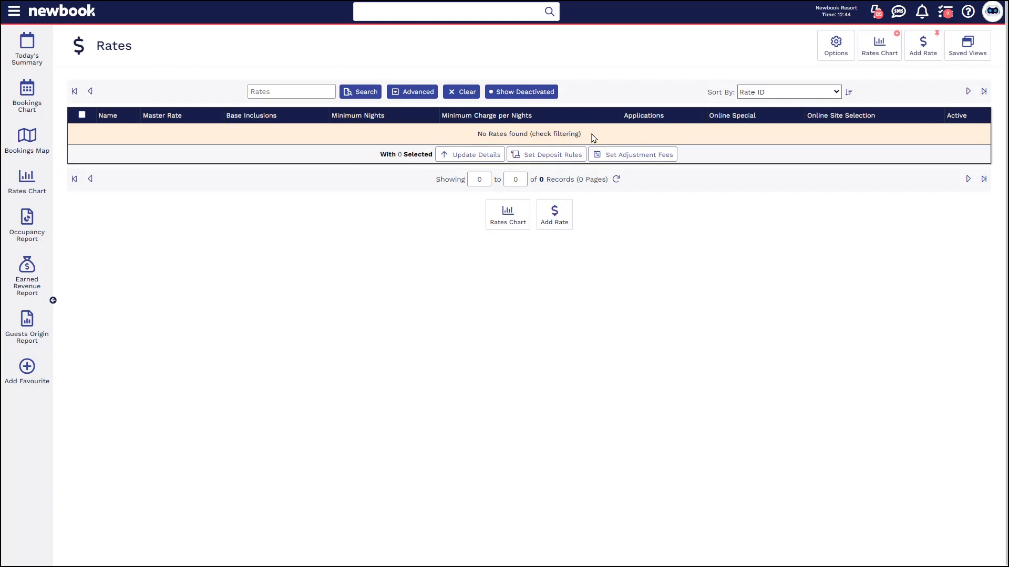
drag(473, 134, 587, 134)
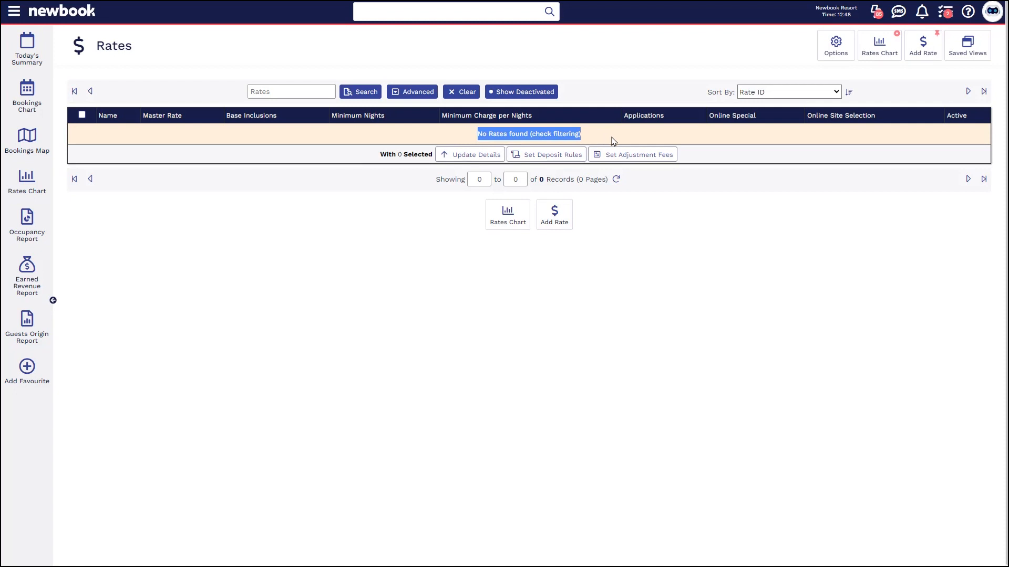
Start a new rate on the Basic Rate Options tab
click(923, 45)
drag(179, 50, 94, 45)
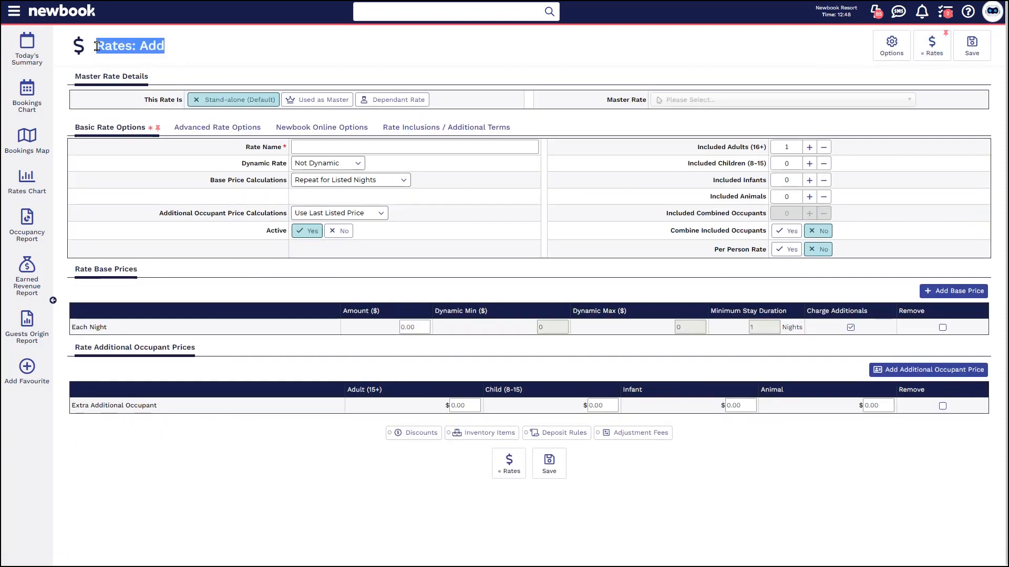
click(187, 167)
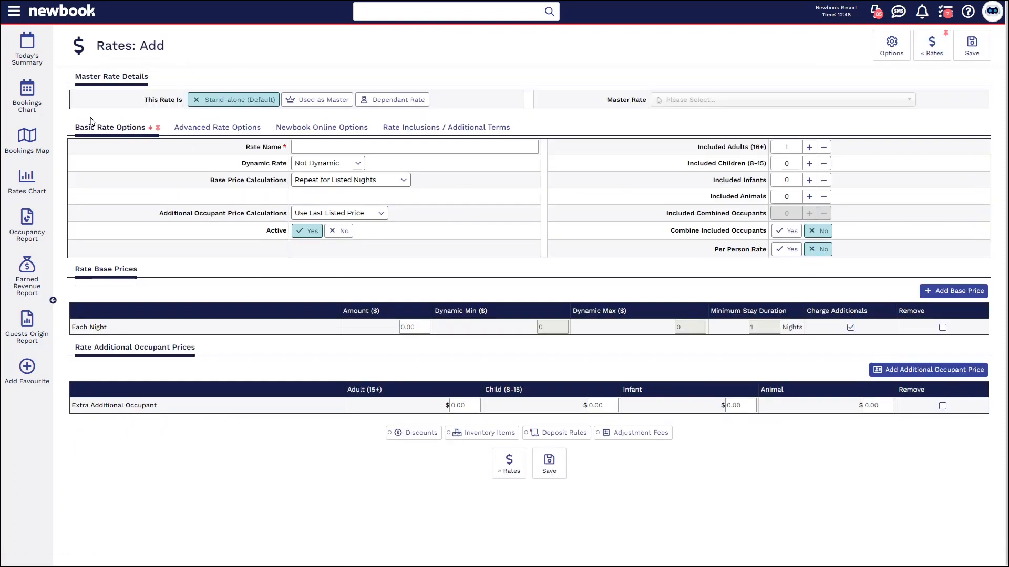
drag(72, 127, 154, 131)
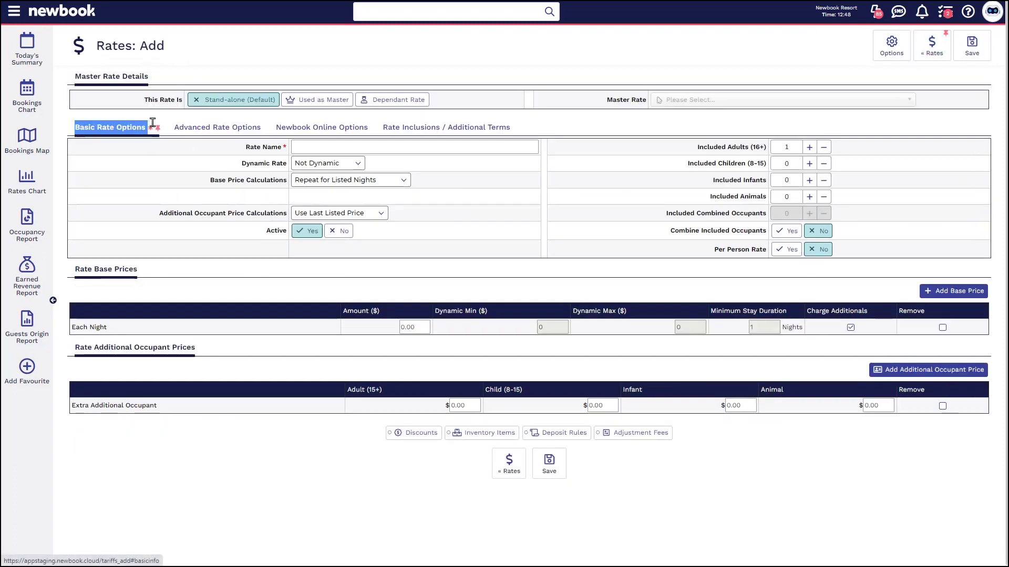
click(146, 163)
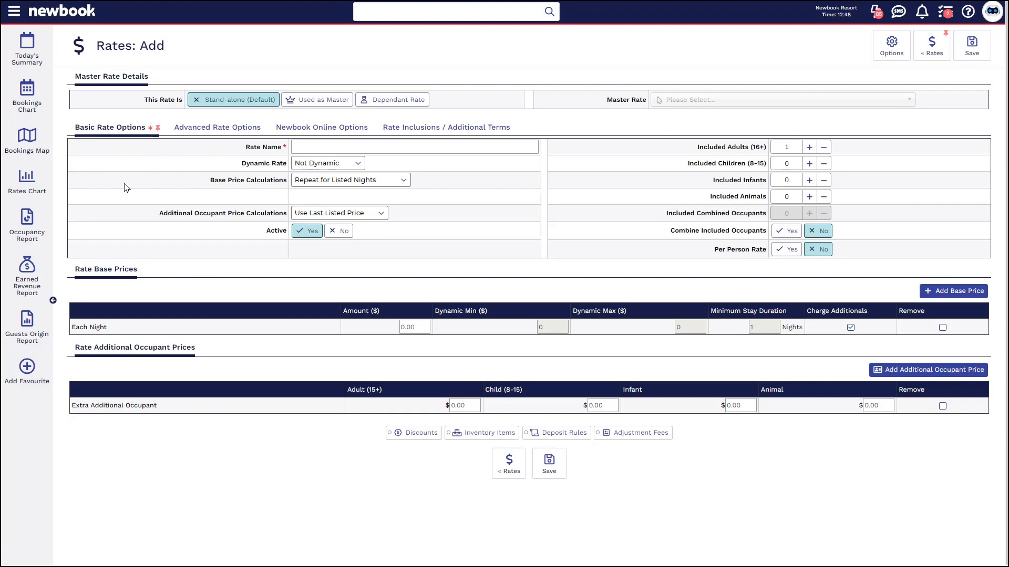
Name the rate 'Standard - PS - Low 23/24', repeating the base price for listed nights
double_click(252, 147)
click(316, 151)
text(Standa)
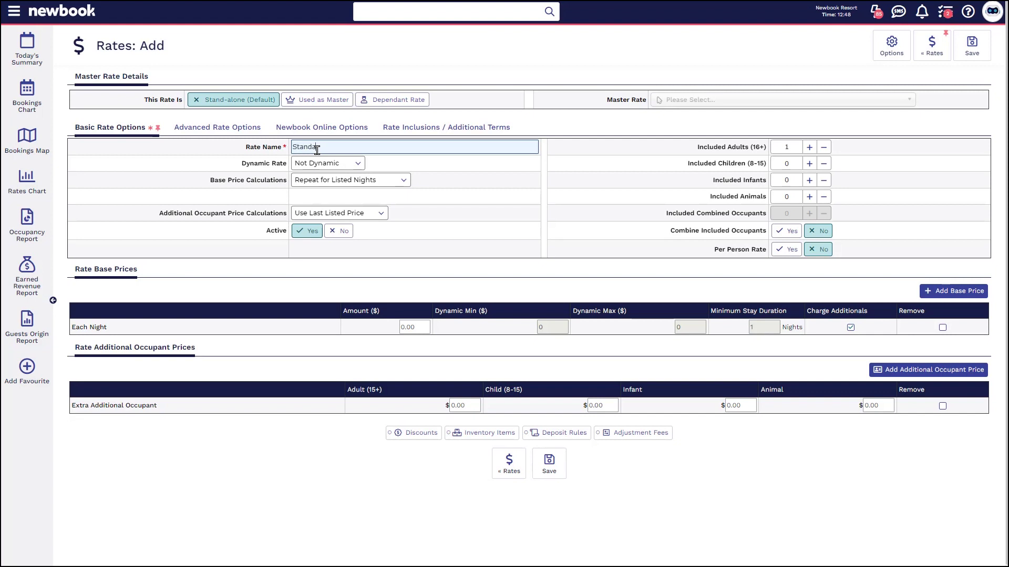
text(rd - P)
text(S - Low 23/24)
triple_click(317, 150)
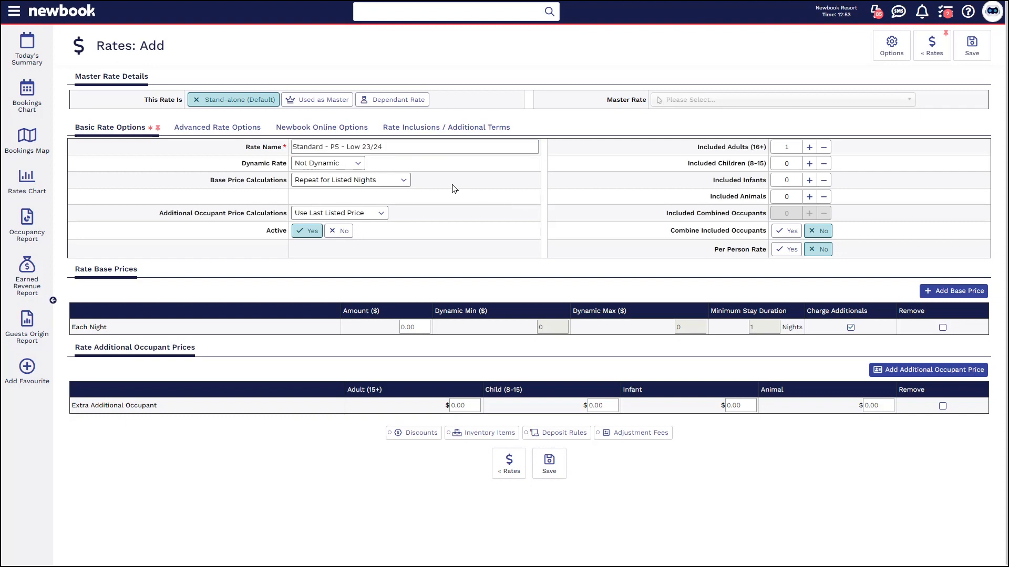
drag(209, 182, 289, 188)
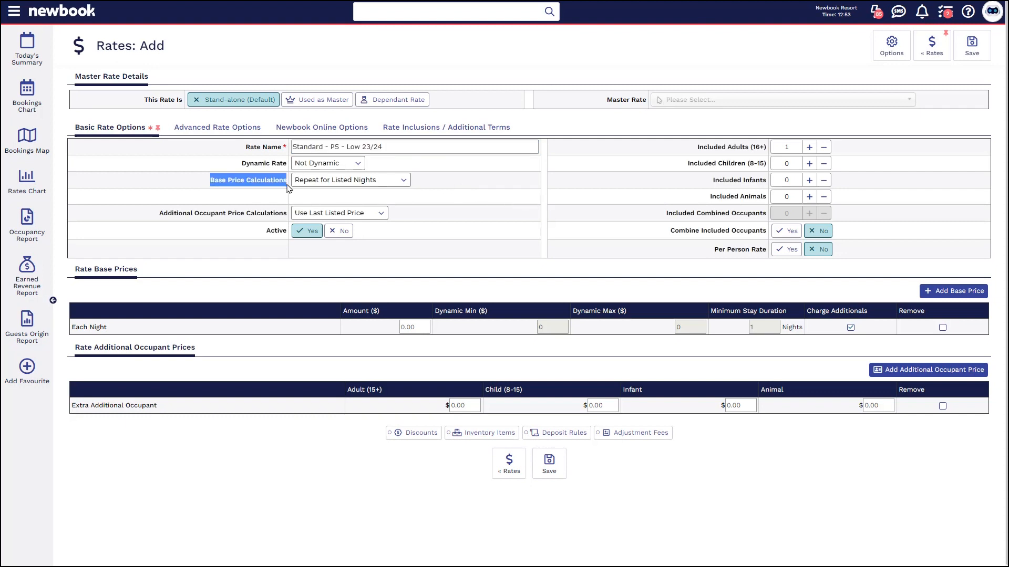
click(434, 189)
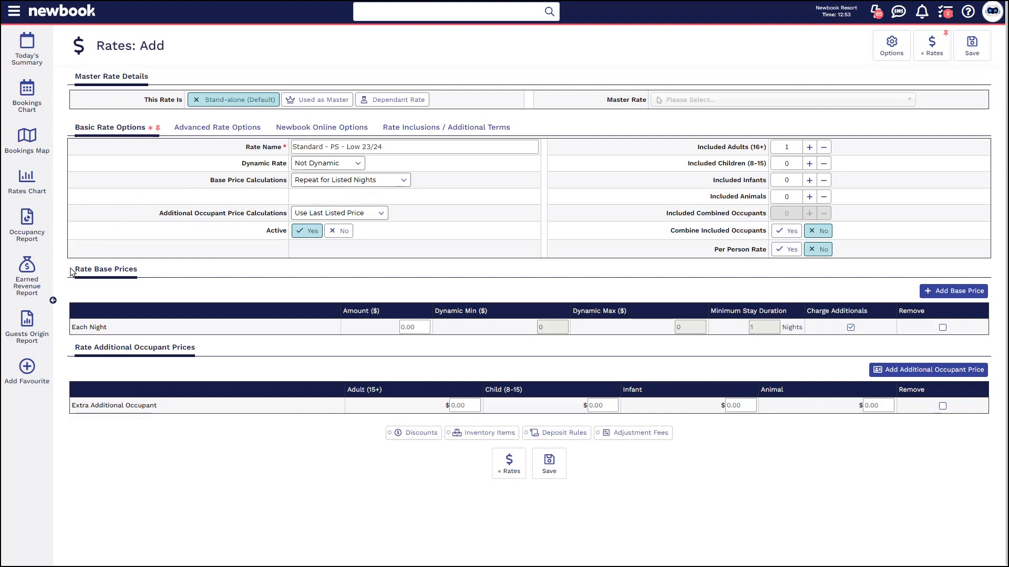
Set the Each Night base price to 20
drag(137, 272, 72, 271)
click(75, 273)
drag(71, 327, 111, 327)
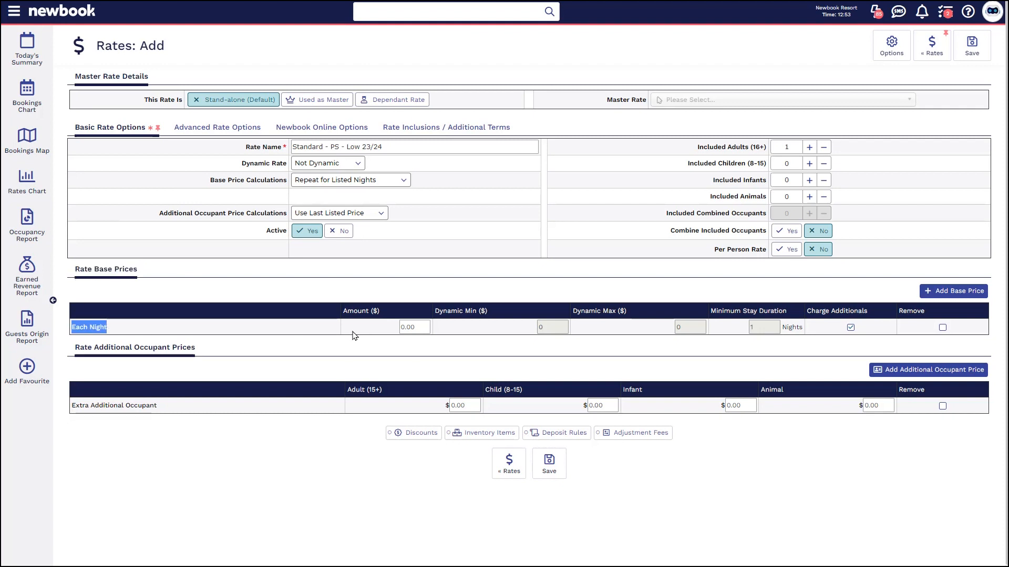
drag(342, 309, 380, 311)
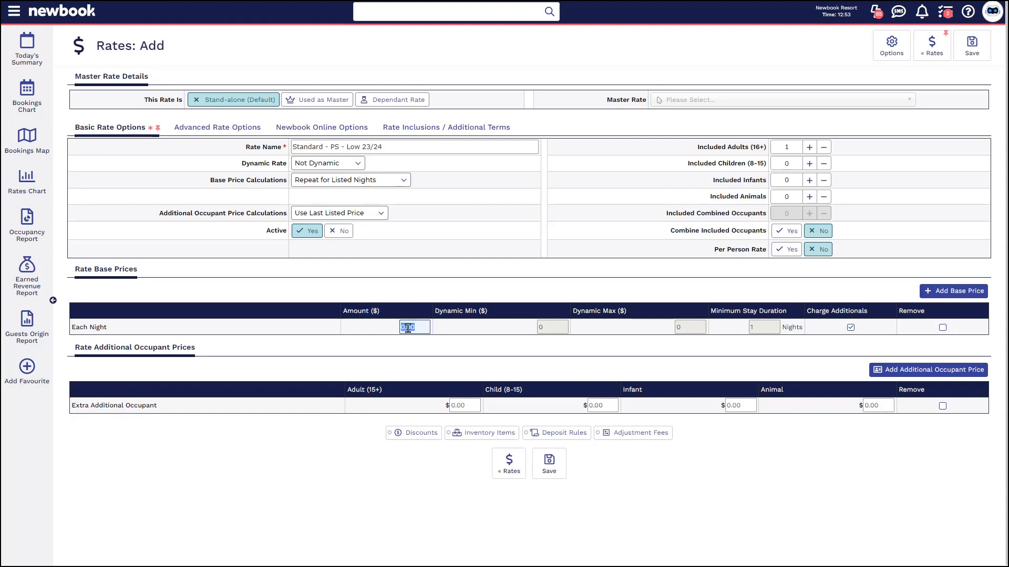
text(20)
Set Combine Included Occupants to Yes with 2 included combined occupants
drag(672, 231, 764, 231)
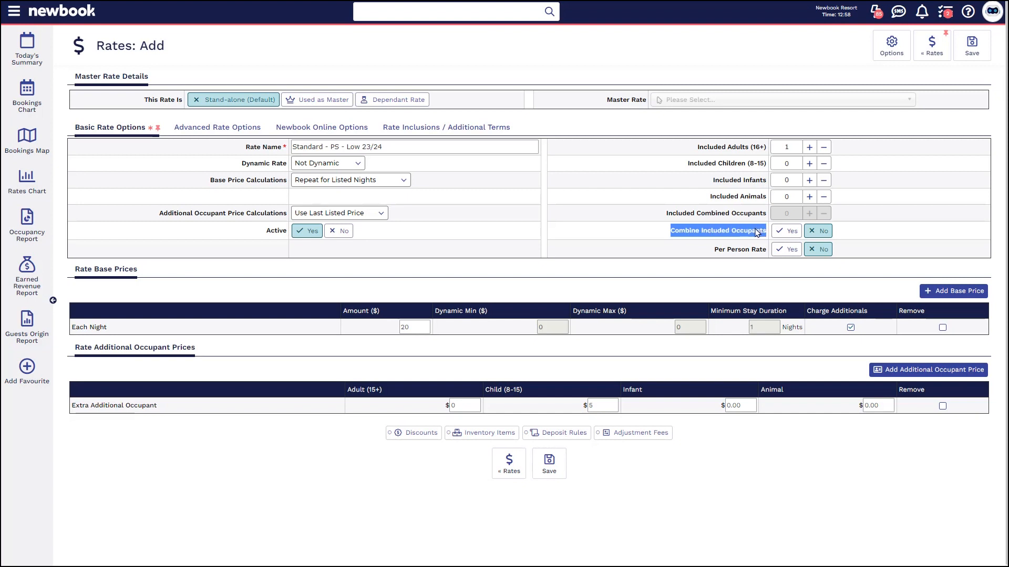
click(758, 231)
click(785, 230)
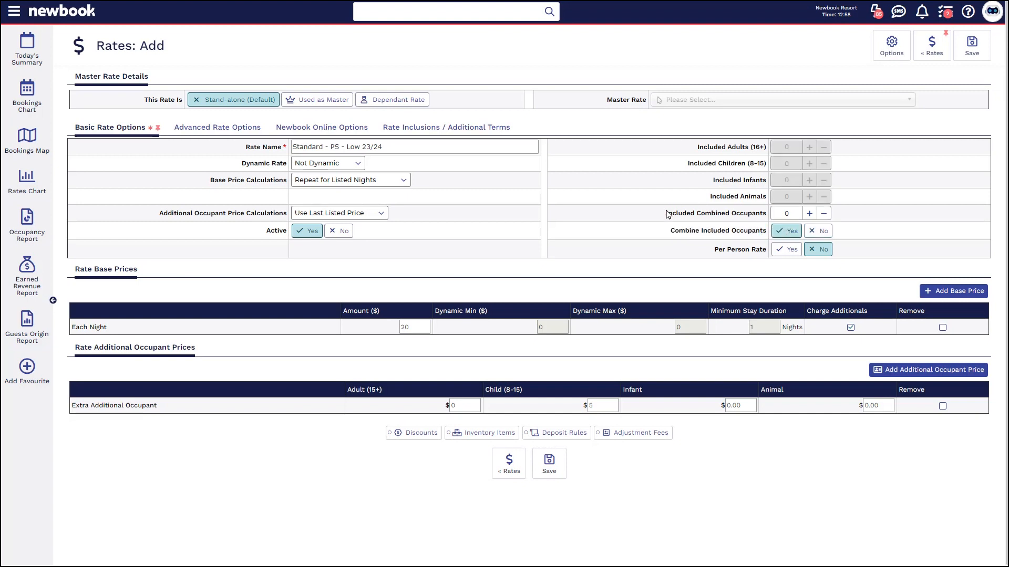
drag(666, 213, 766, 214)
click(810, 214)
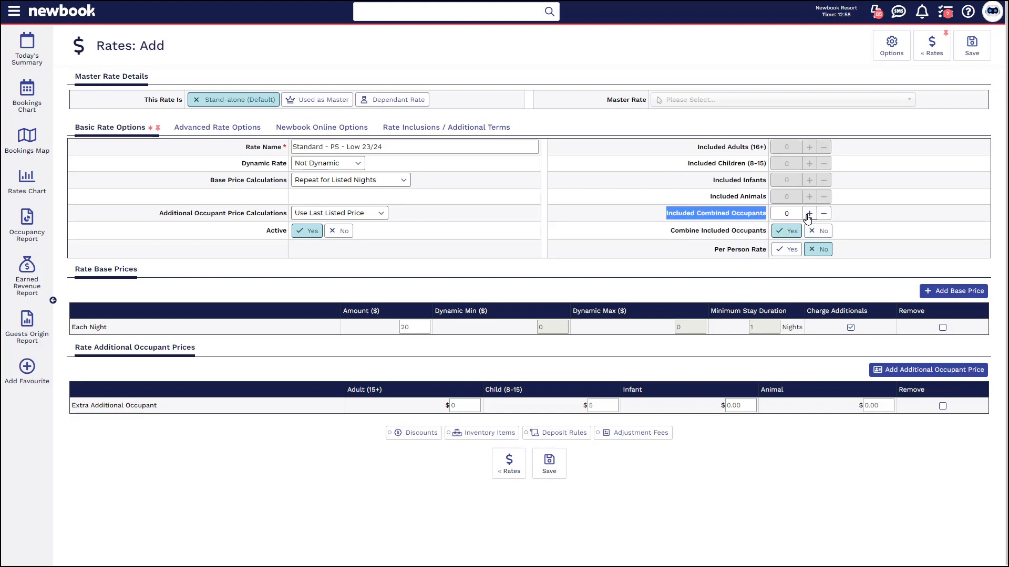
click(809, 214)
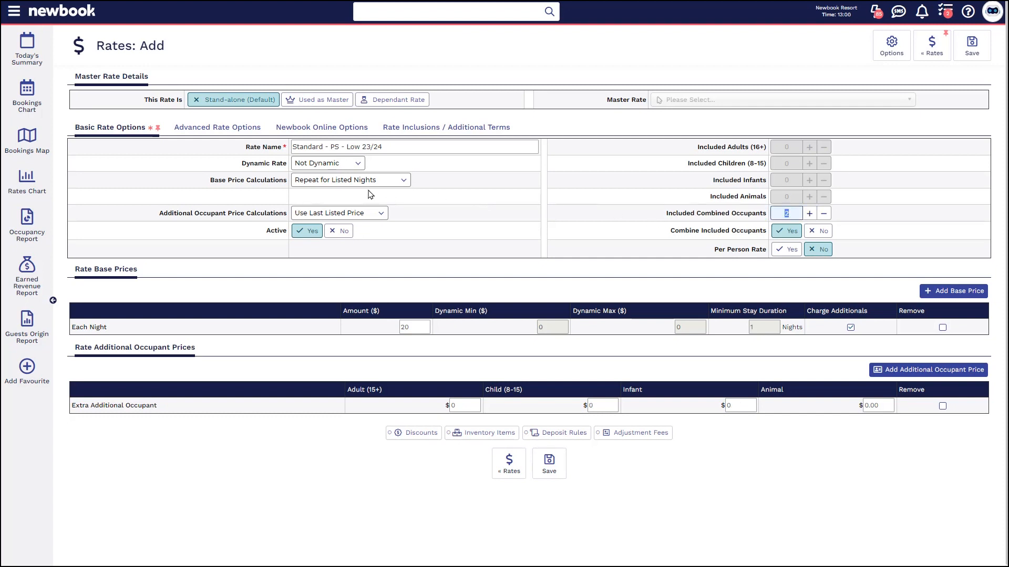
drag(159, 214, 286, 217)
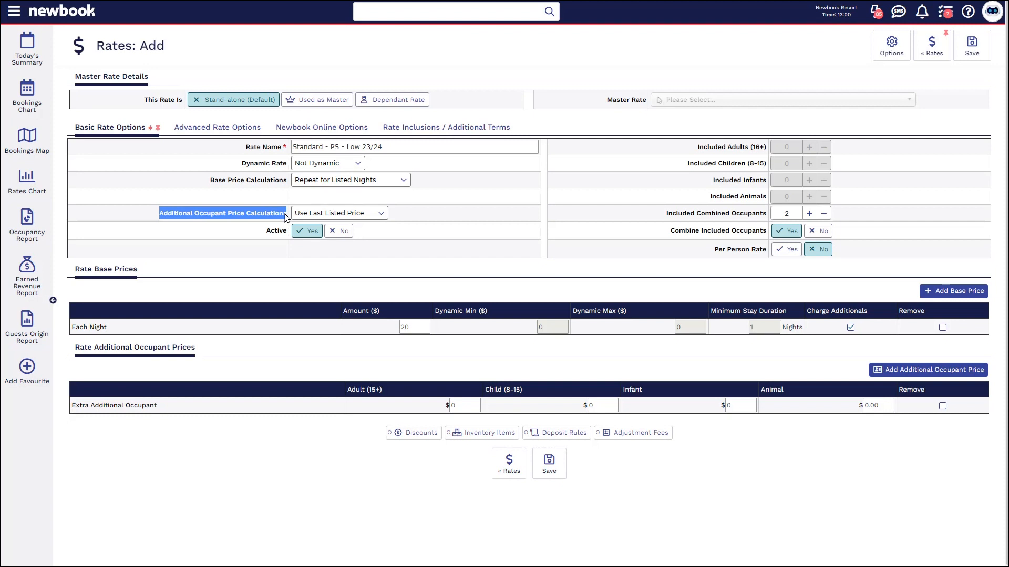
Set extra-occupant prices to 8 adult, 5 child, 3 infant and 10 animal
drag(207, 348, 77, 347)
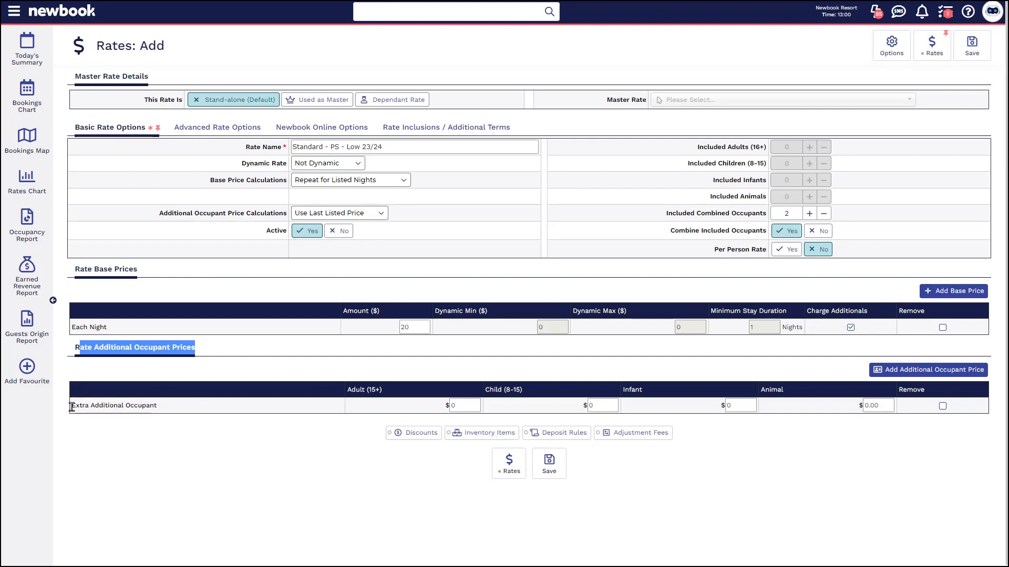
drag(71, 406, 157, 405)
drag(347, 389, 395, 398)
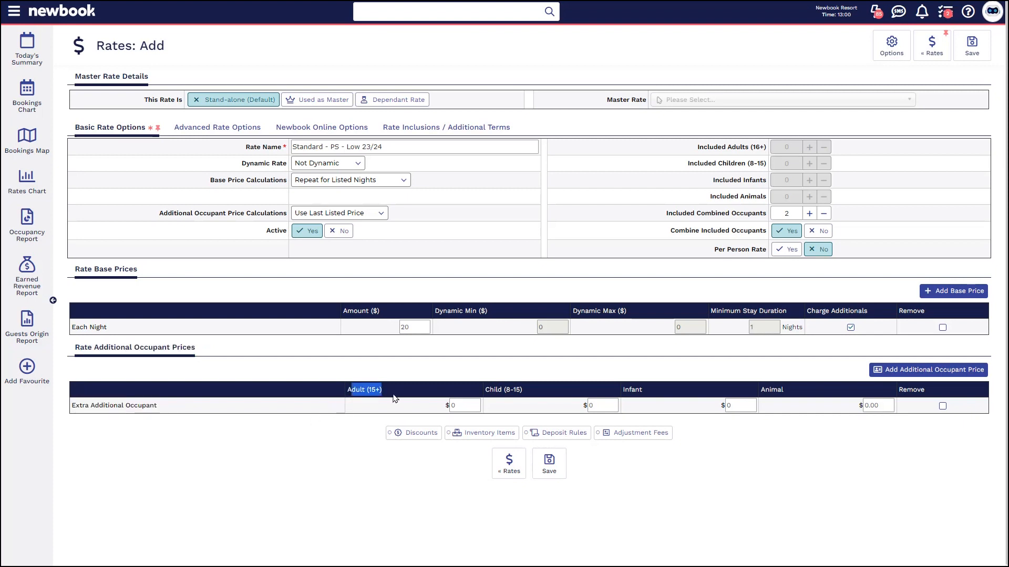
click(394, 398)
double_click(468, 400)
text(8)
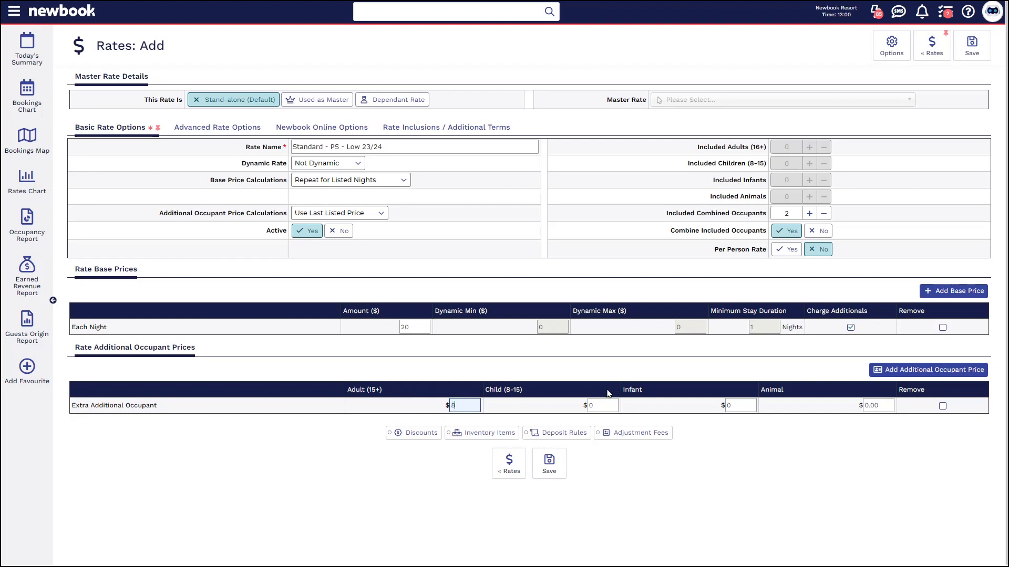
double_click(610, 402)
text(5)
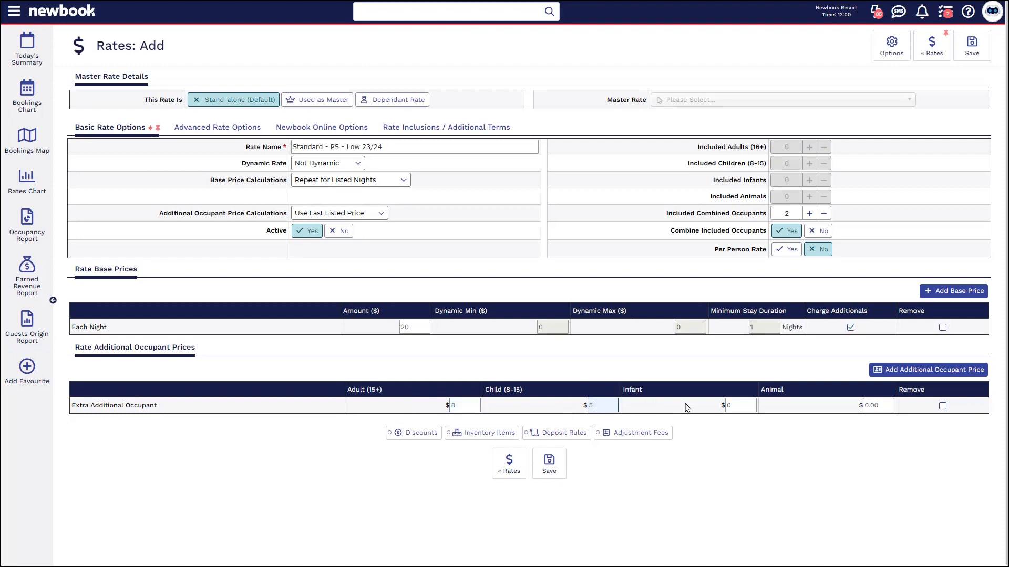
double_click(732, 406)
text(3)
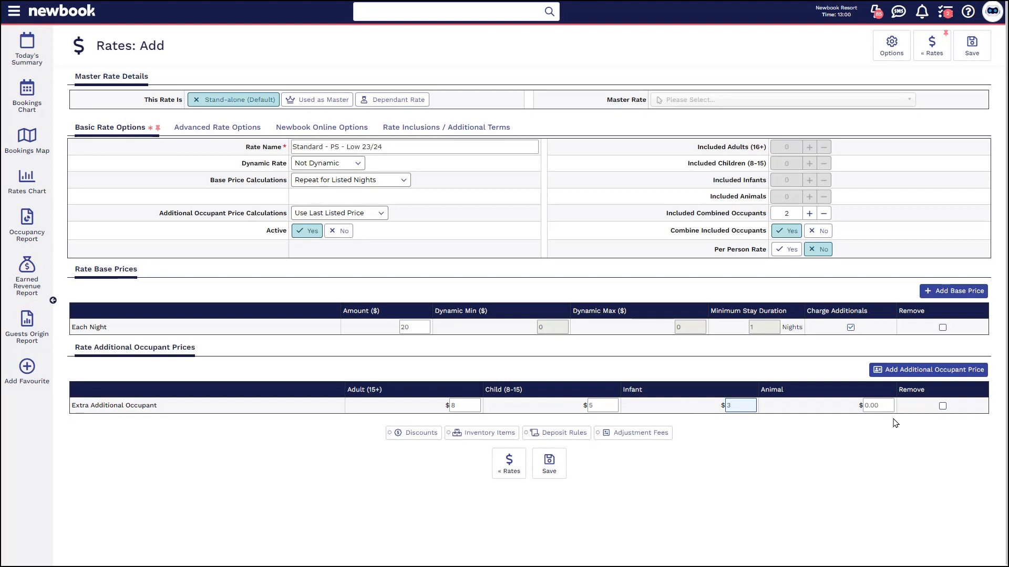
double_click(876, 406)
text(10)
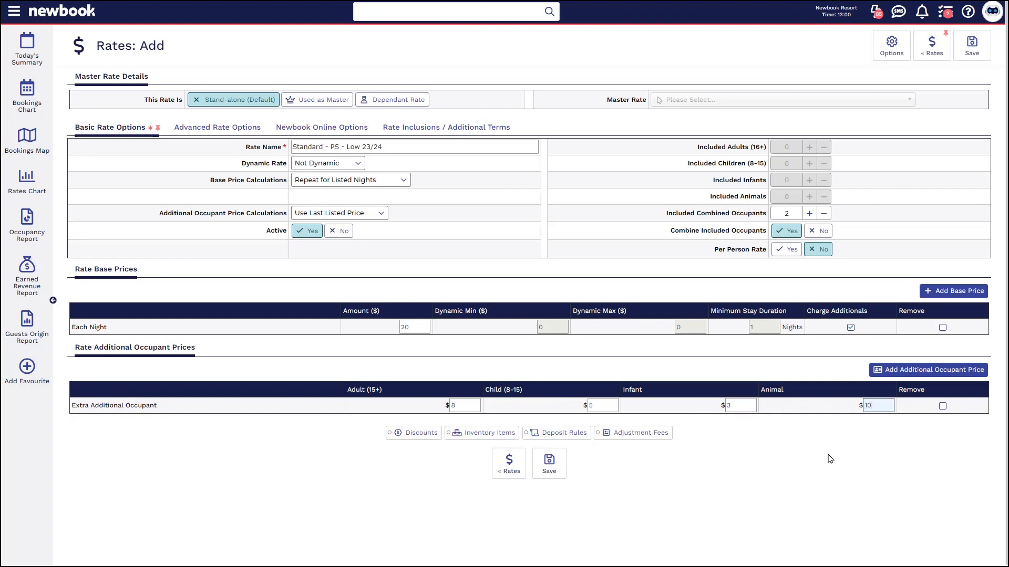
click(829, 458)
Review the nightly amount and occupant settings, then move to Advanced Rate Options
drag(666, 214, 784, 214)
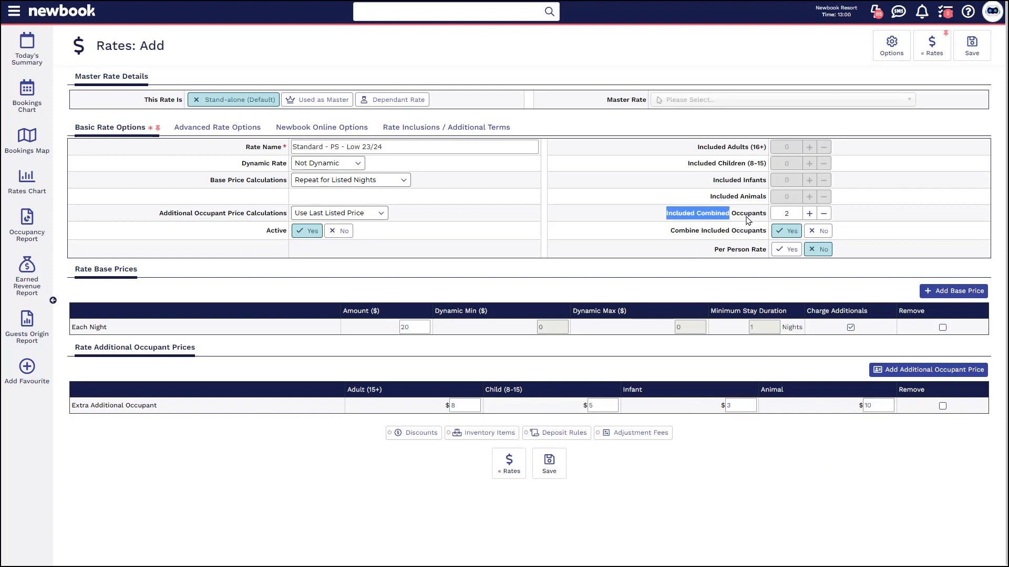
double_click(411, 327)
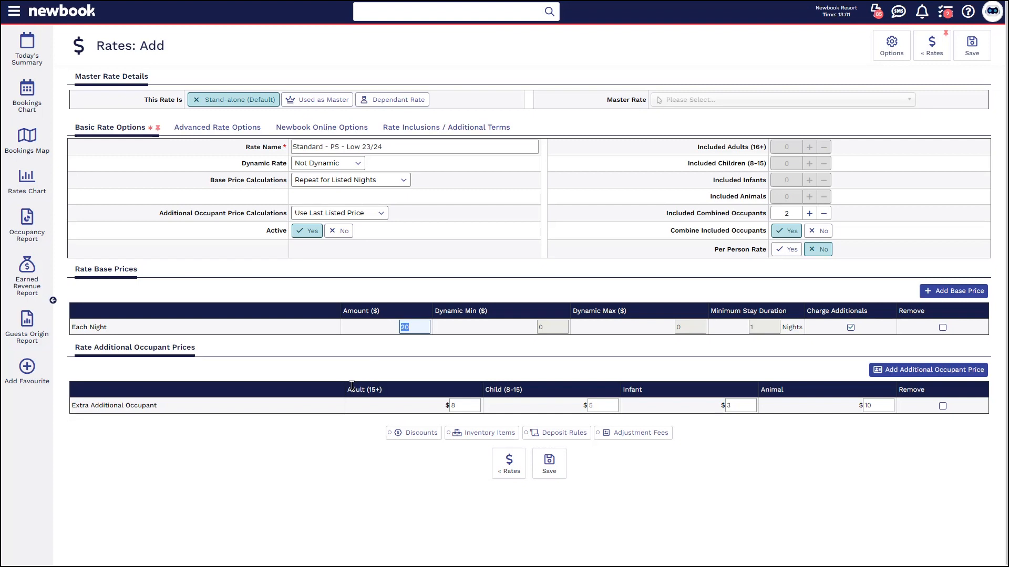
drag(349, 389, 801, 393)
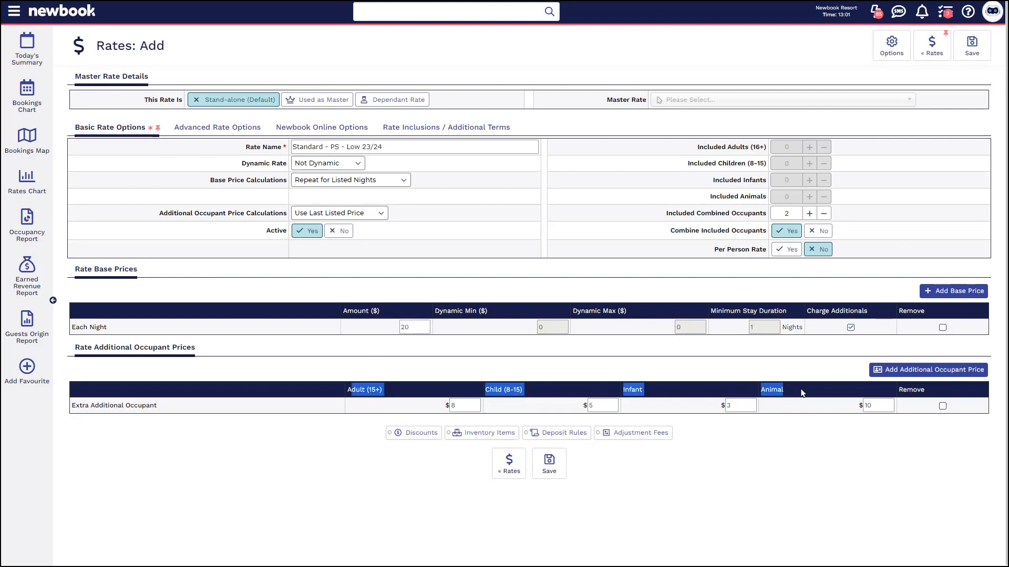
click(802, 392)
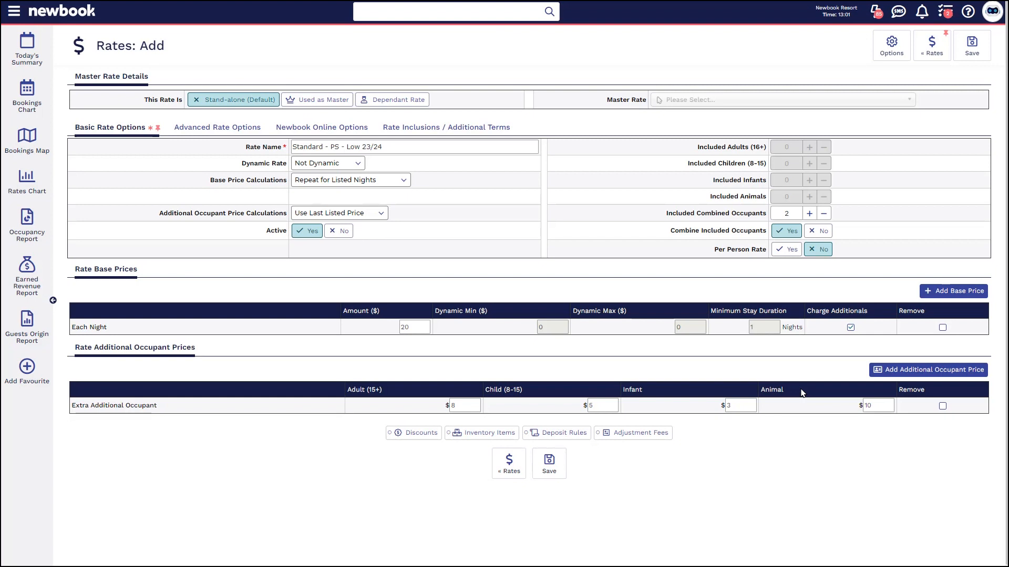
click(212, 128)
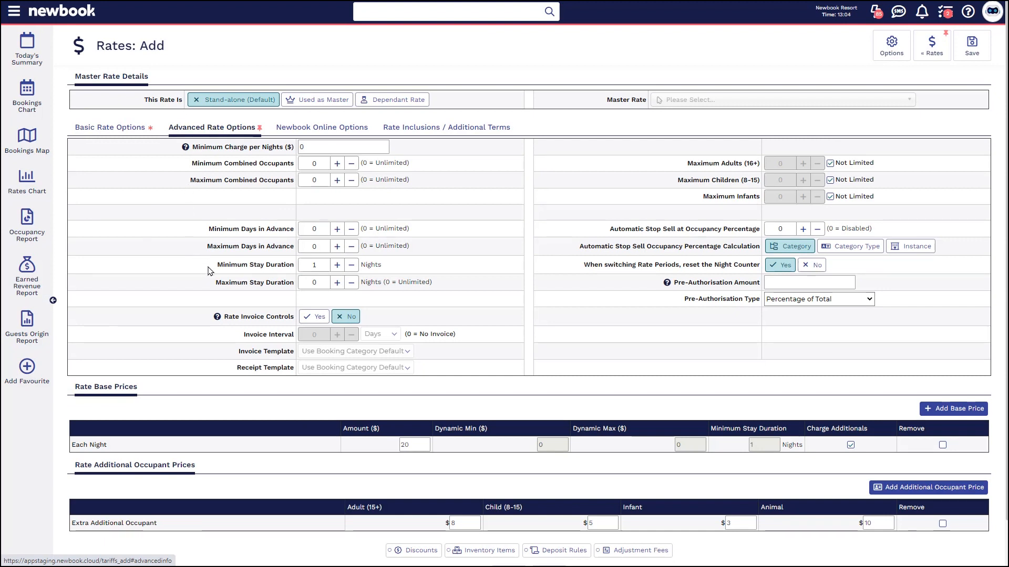
Review the minimum and maximum stay duration settings in Advanced Rate Options
drag(217, 265, 294, 265)
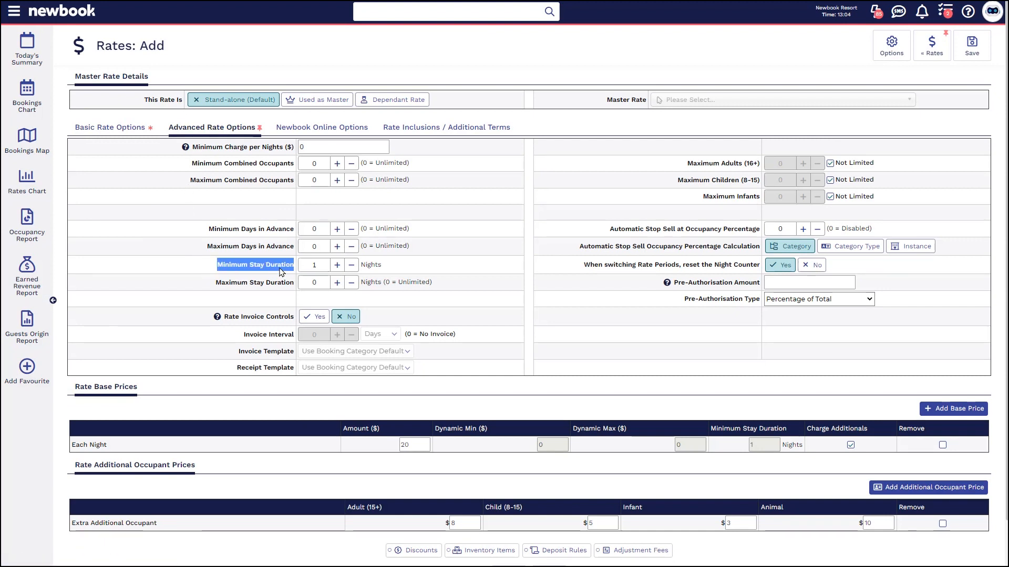
drag(215, 282, 294, 282)
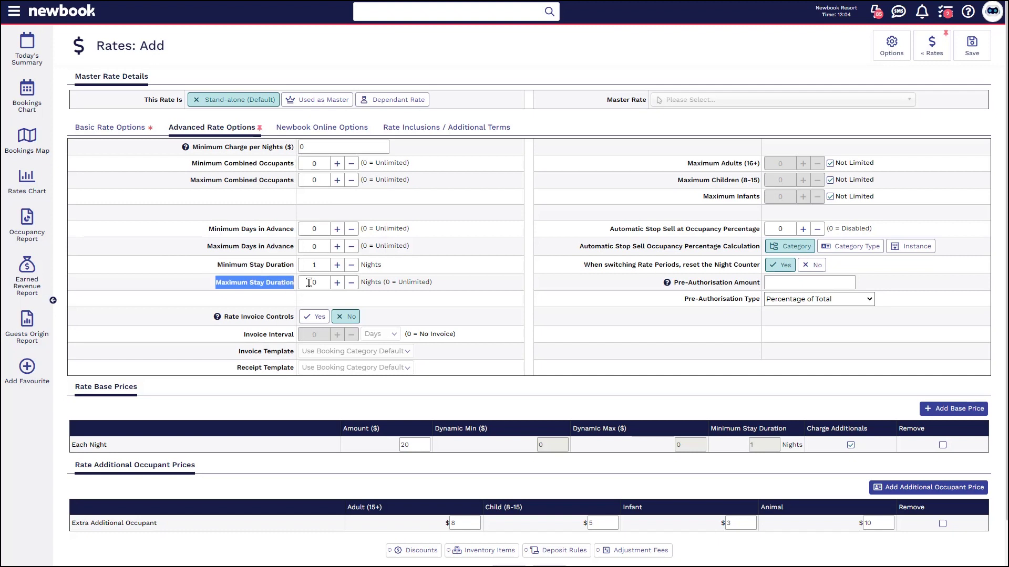
click(277, 294)
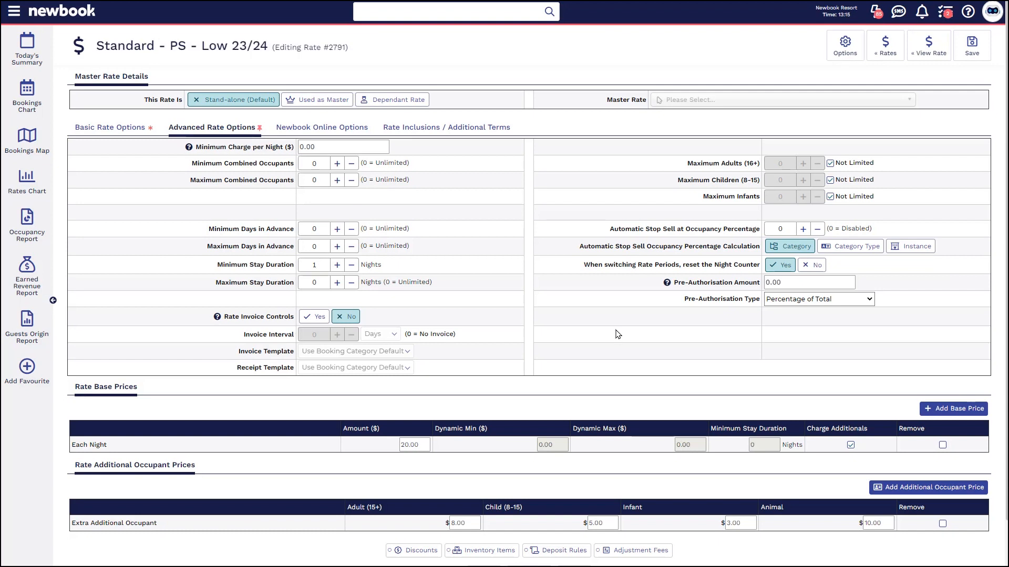
scroll(615, 333, down, 2)
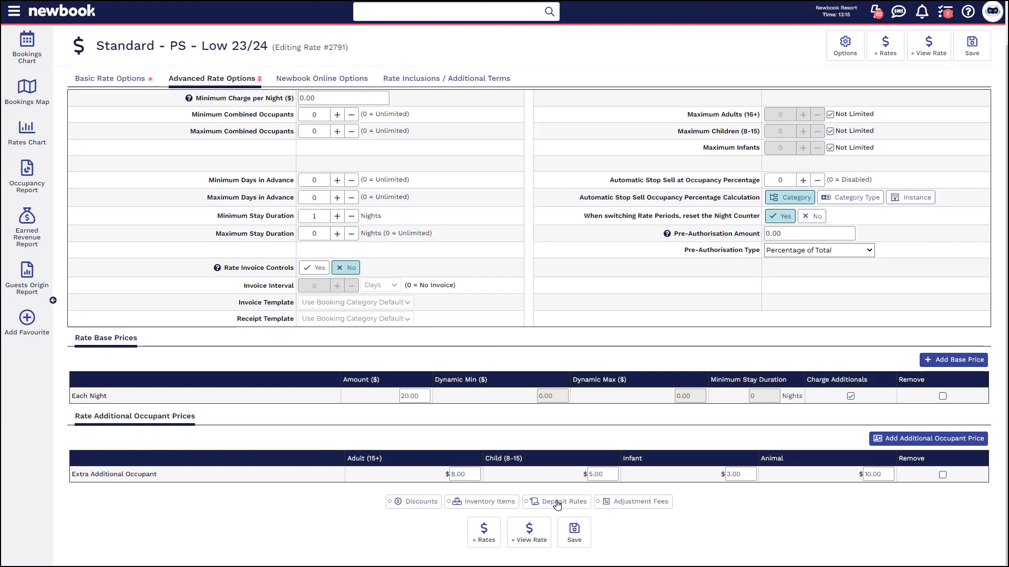
Add a deposit rule due days before arrival, then switch deposits to use a booking rule template
click(557, 503)
scroll(505, 394, down, 2)
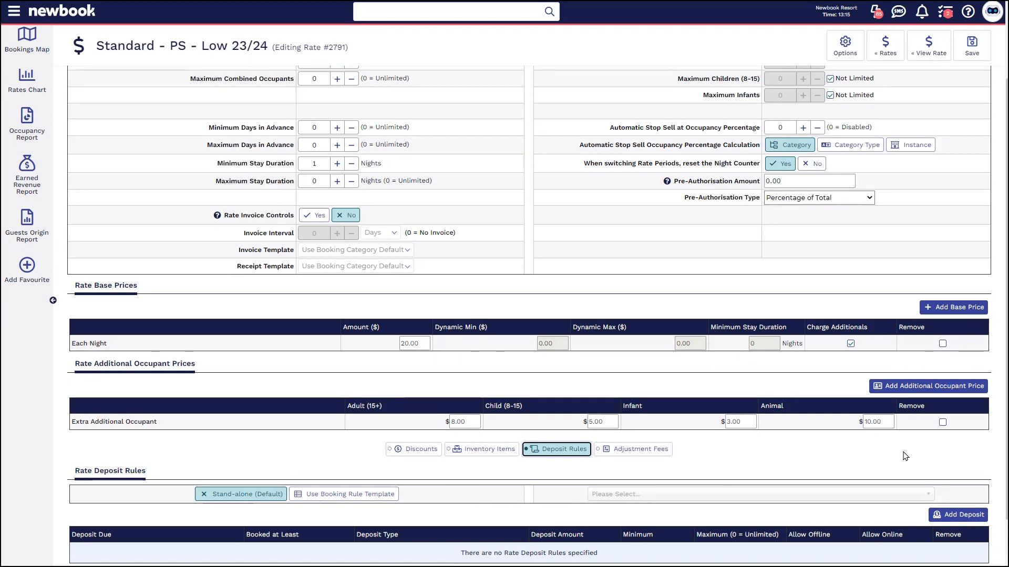
click(958, 514)
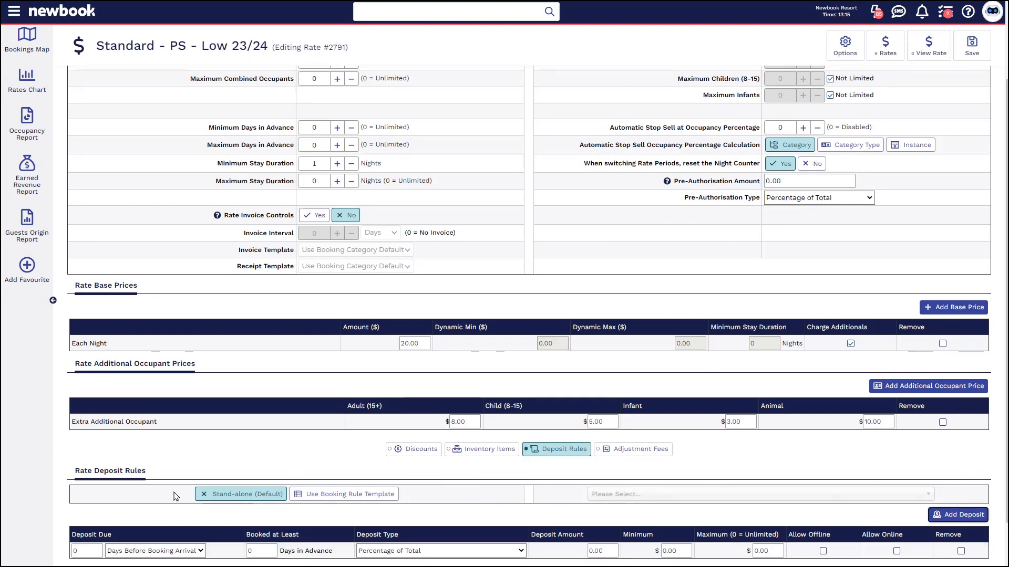
click(154, 550)
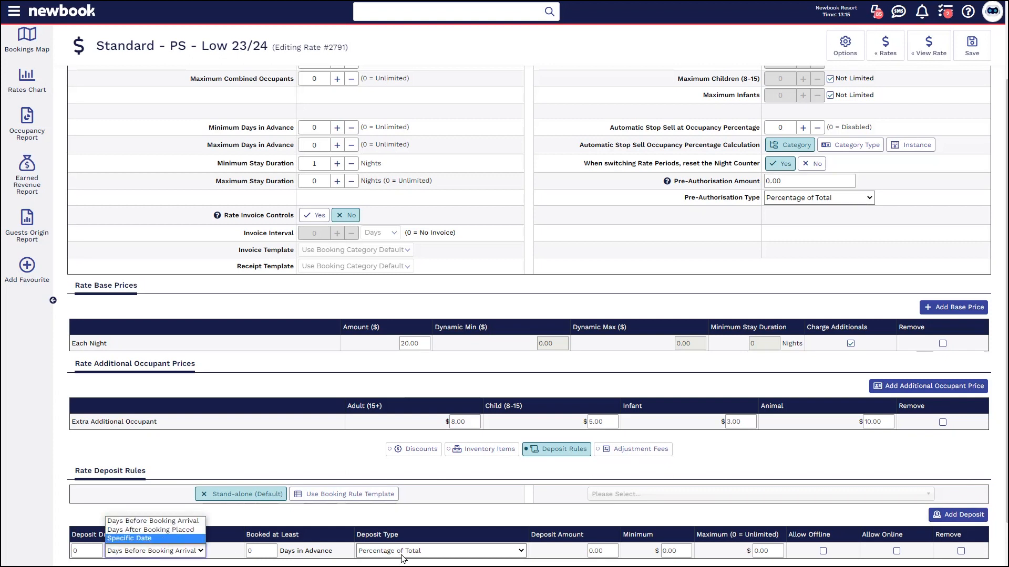
click(573, 524)
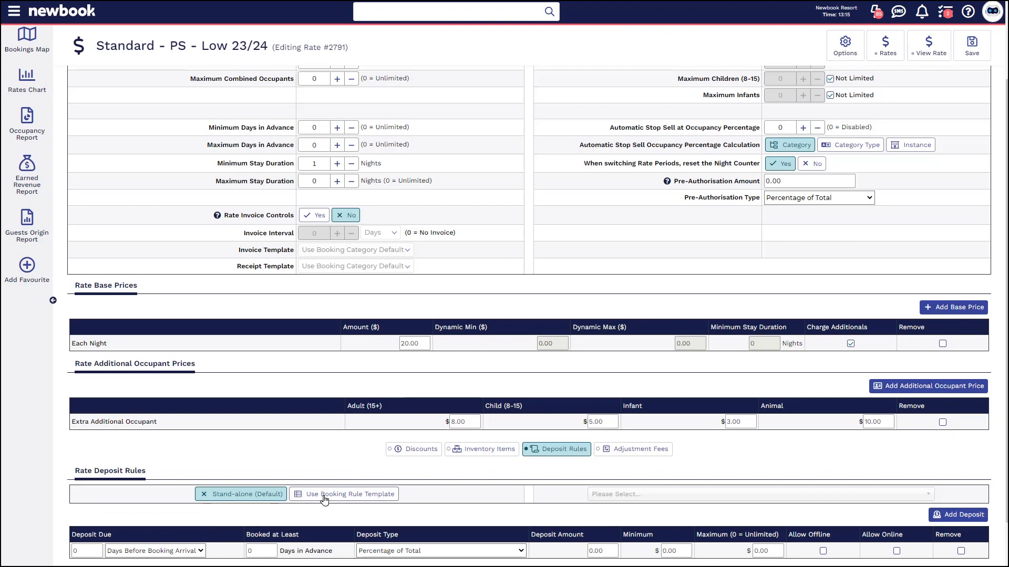
click(353, 495)
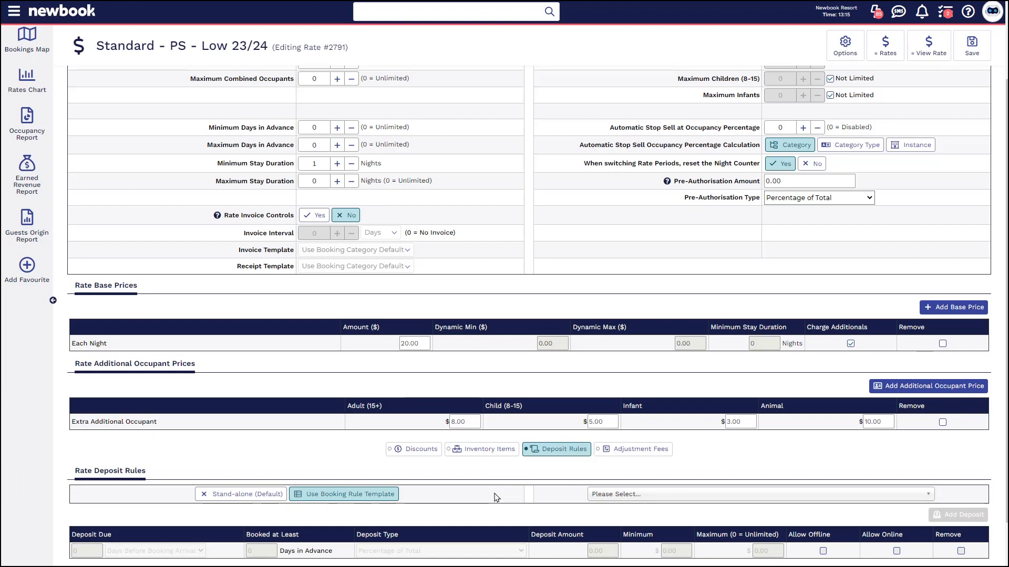
Apply the Low/Mid Season Deposit template to the rate's deposit rules
click(700, 494)
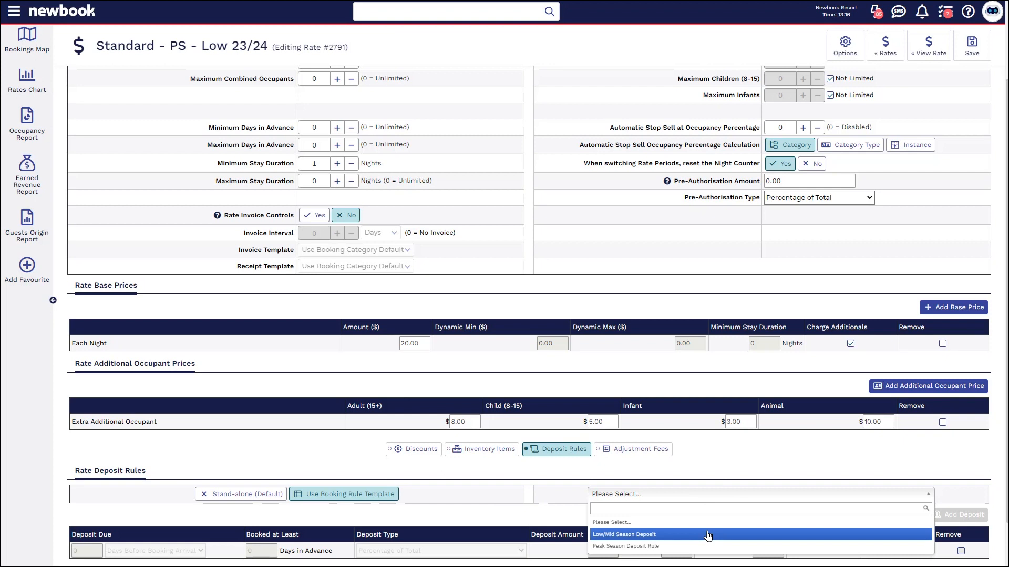
click(708, 537)
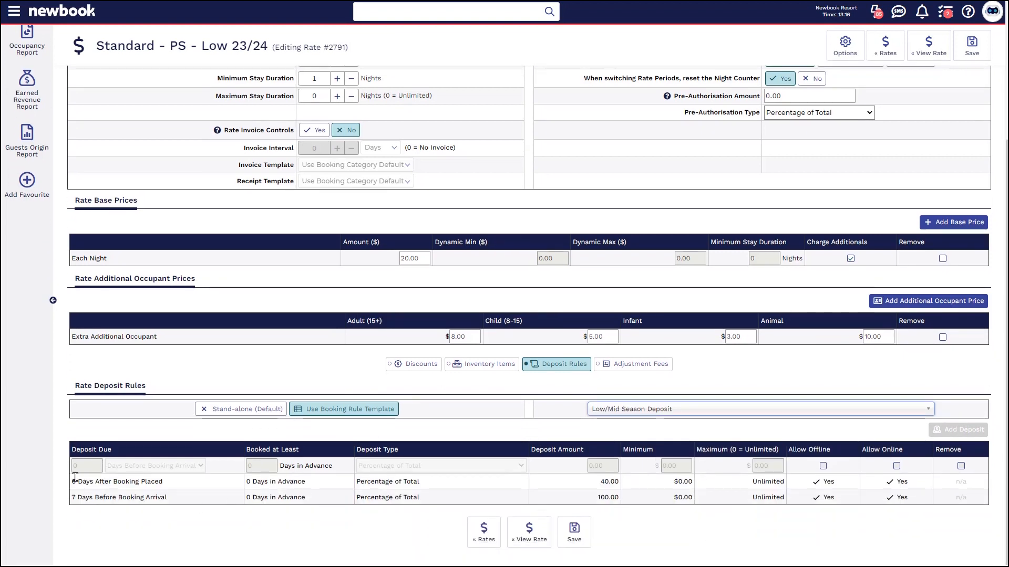
drag(75, 480, 971, 507)
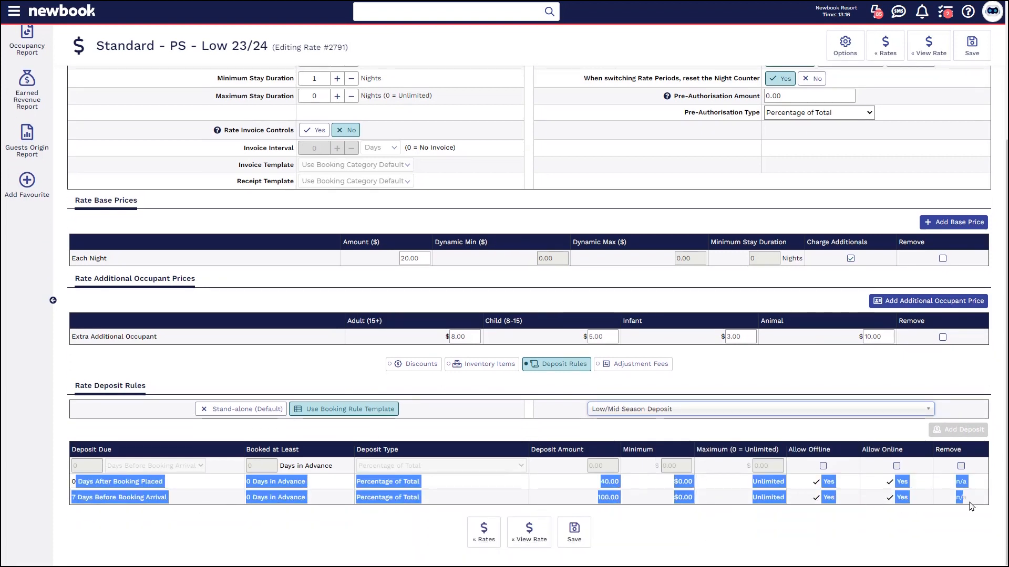
click(966, 520)
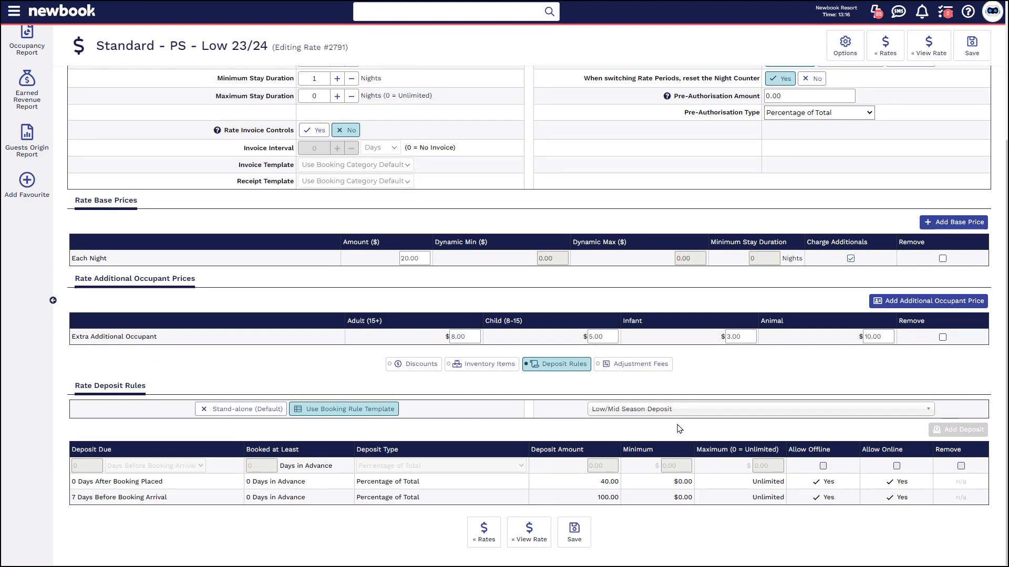
scroll(675, 423, up, 5)
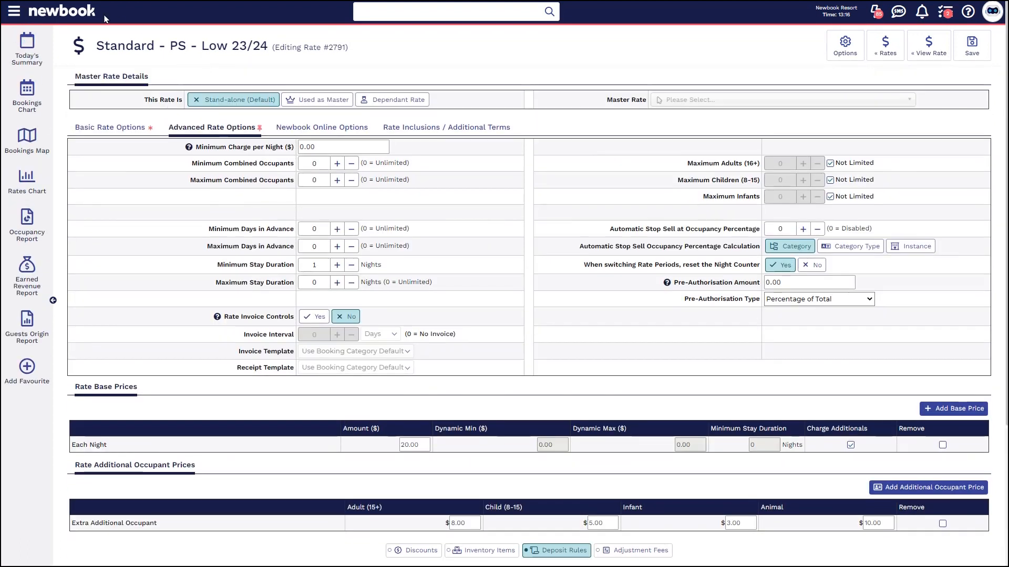
click(15, 11)
text(rul)
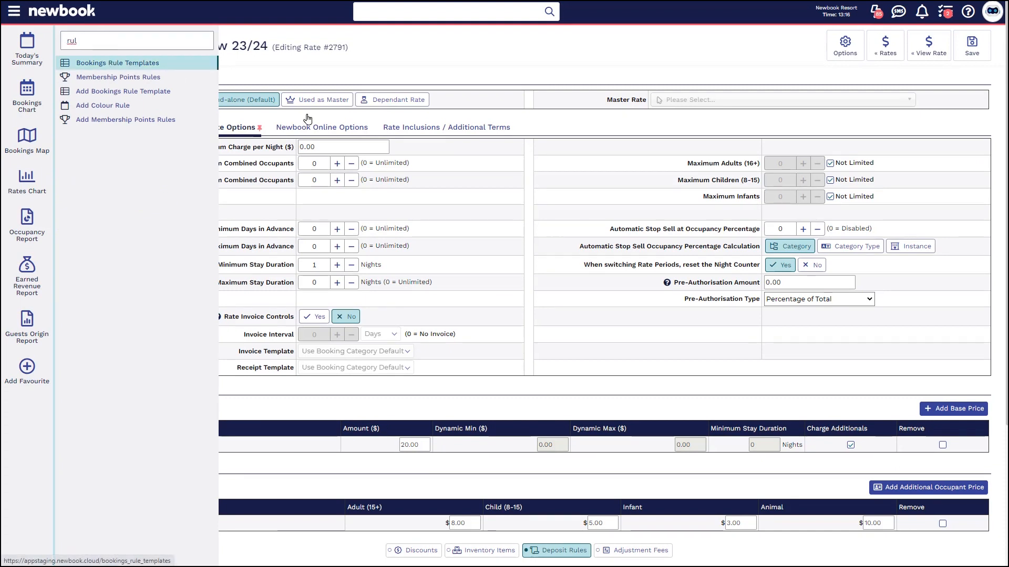
key(Escape)
scroll(505, 248, down, 5)
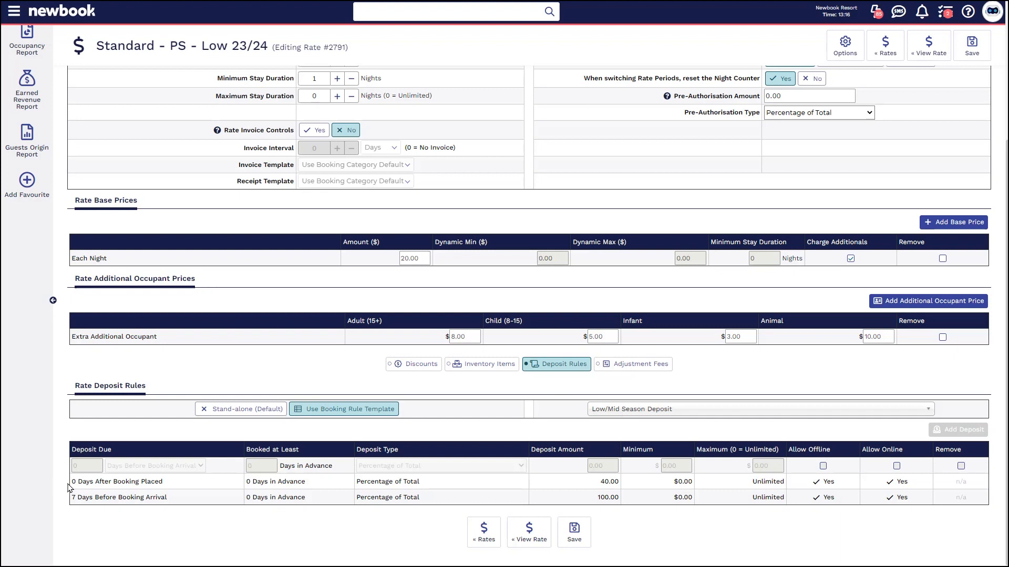
Review the loaded rows: 40.00% at booking and 100.00% seven days before arrival, offline and online allowed
drag(71, 482, 163, 485)
click(173, 488)
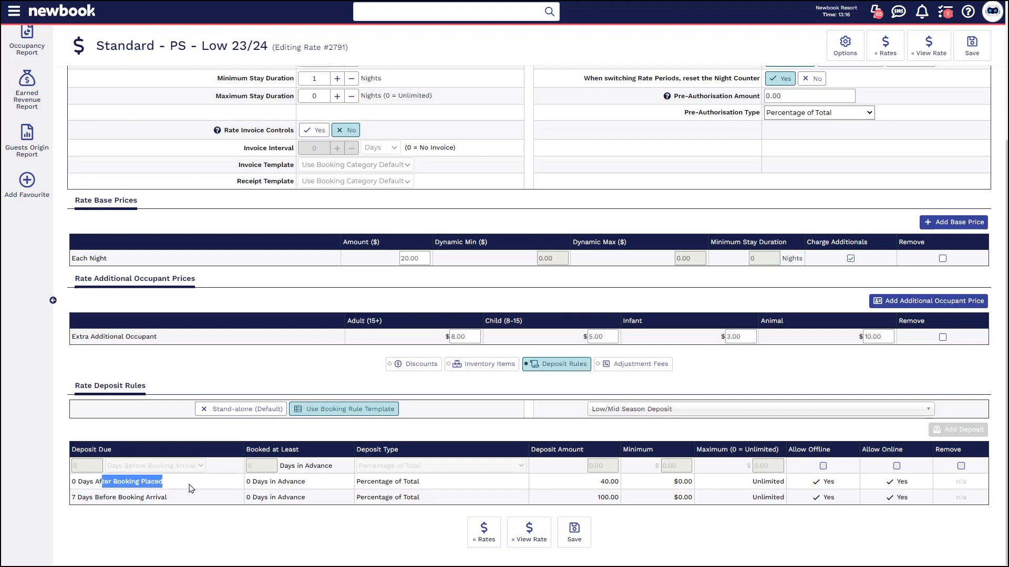
drag(355, 482, 421, 482)
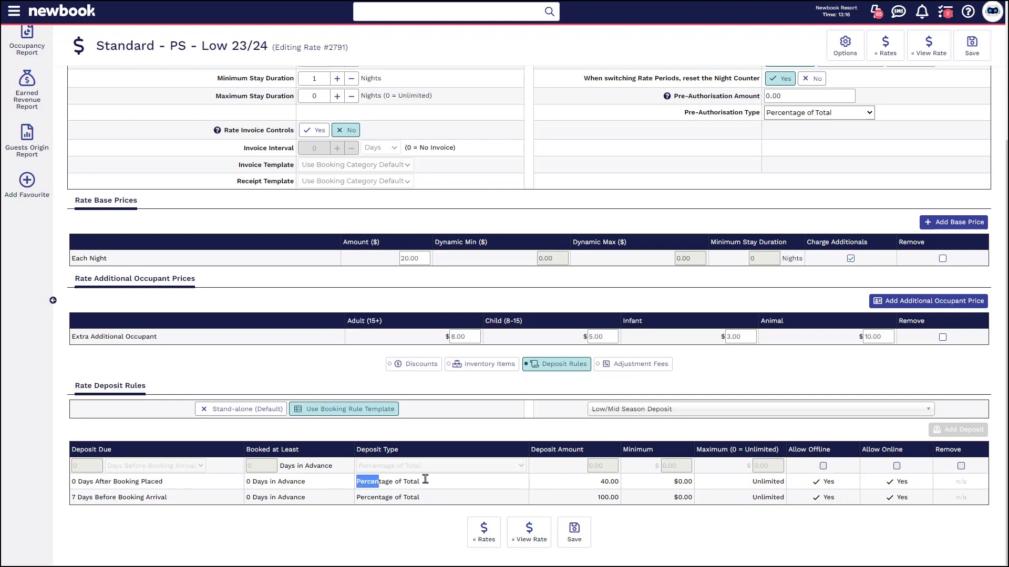
click(609, 480)
drag(838, 482, 817, 486)
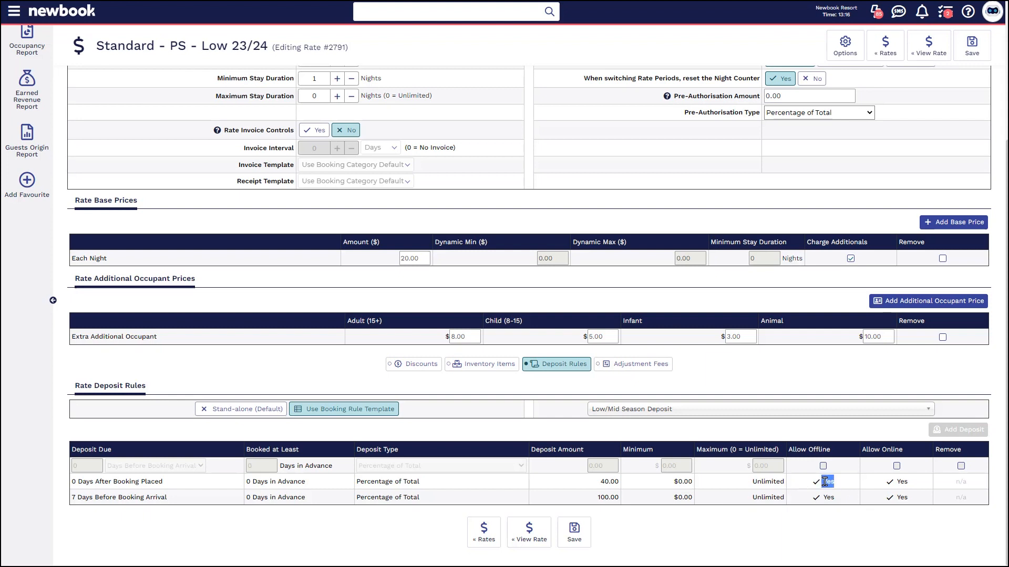
double_click(900, 482)
drag(70, 505, 166, 497)
click(197, 510)
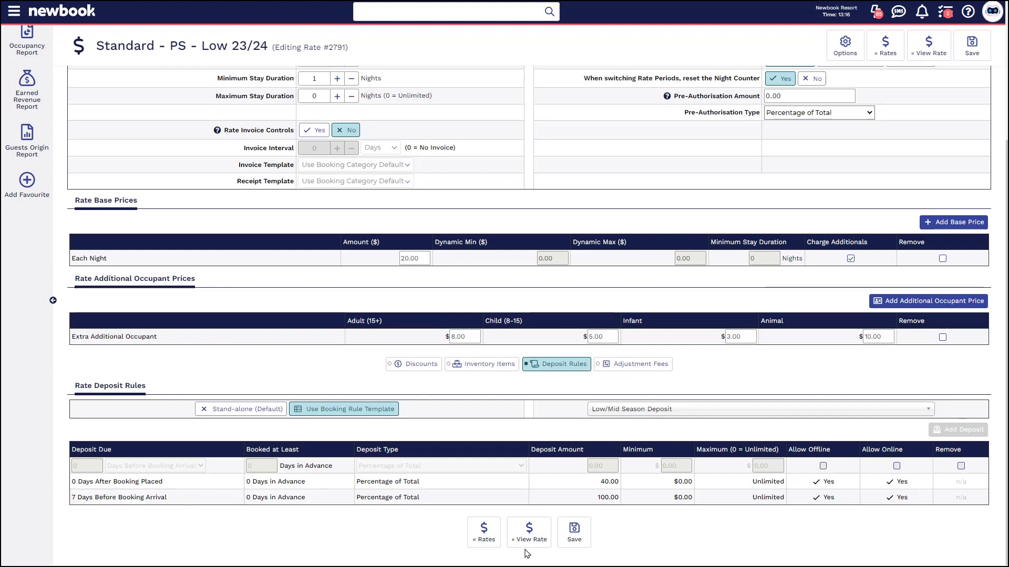
double_click(608, 498)
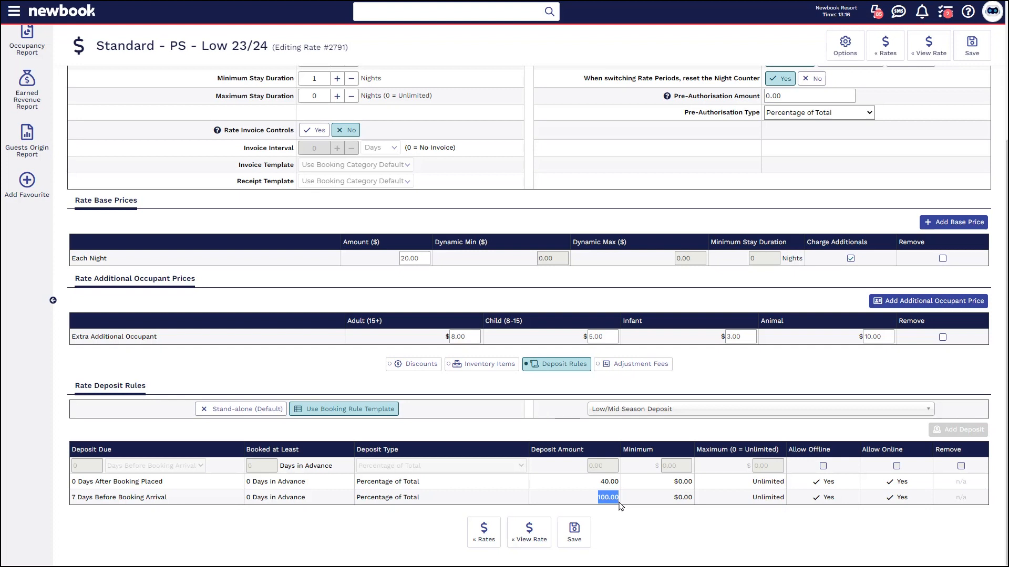
Set adjustment fees to the Low Season Cancellation template: 1.00 night fee seven days before arrival
click(646, 370)
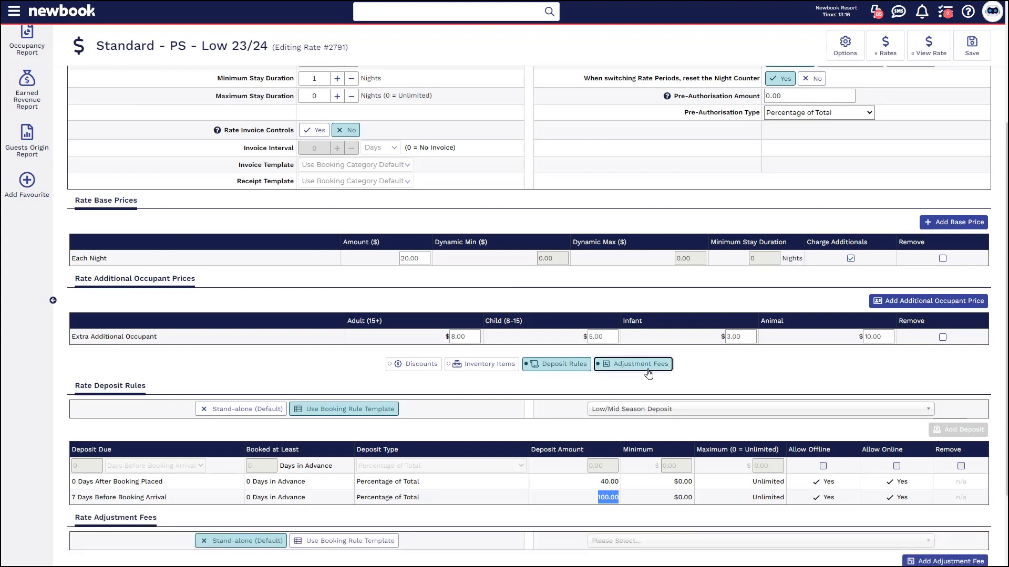
scroll(649, 373, down, 2)
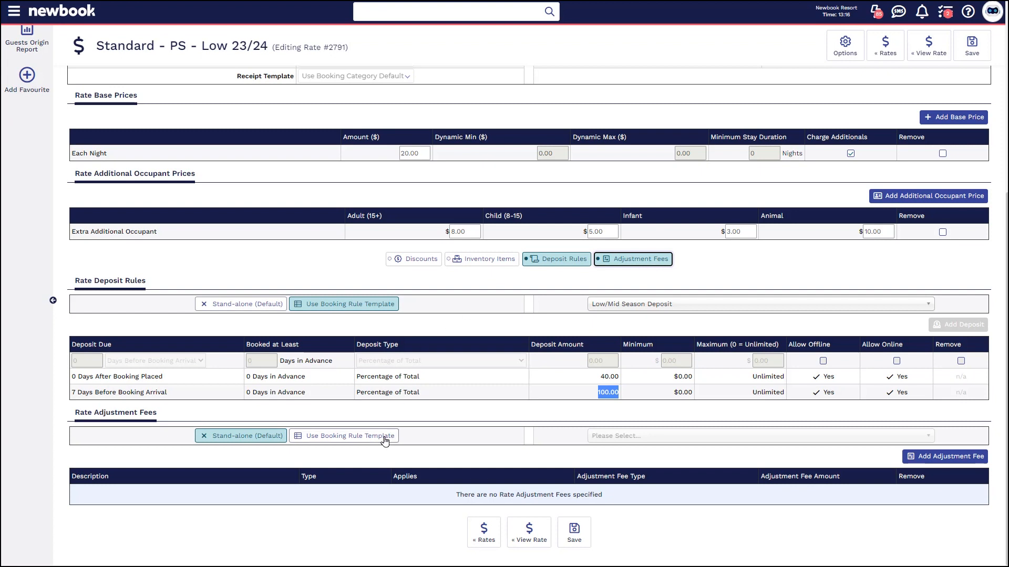
click(382, 435)
click(642, 436)
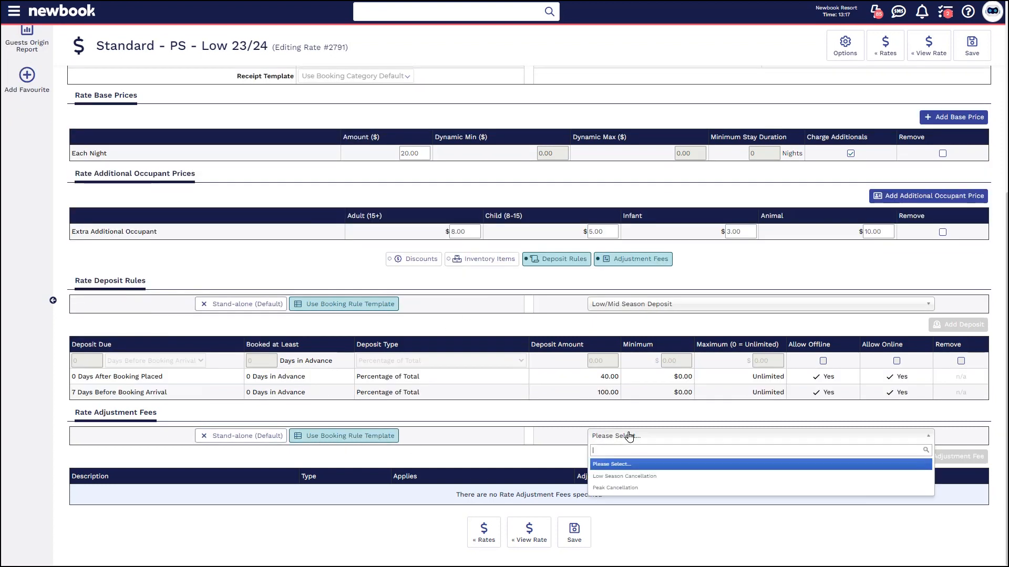
click(622, 476)
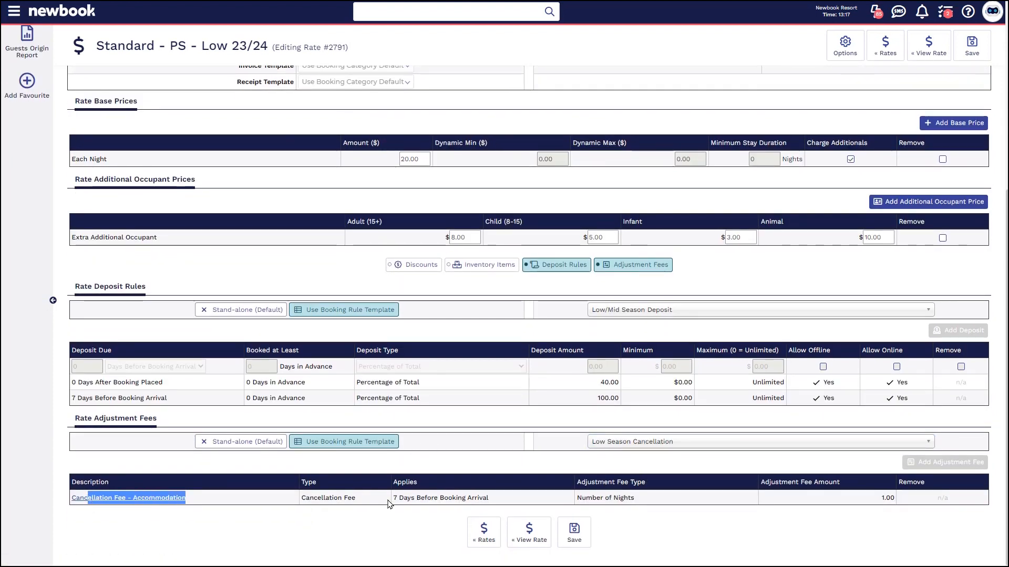
drag(393, 498, 495, 500)
drag(577, 498, 670, 503)
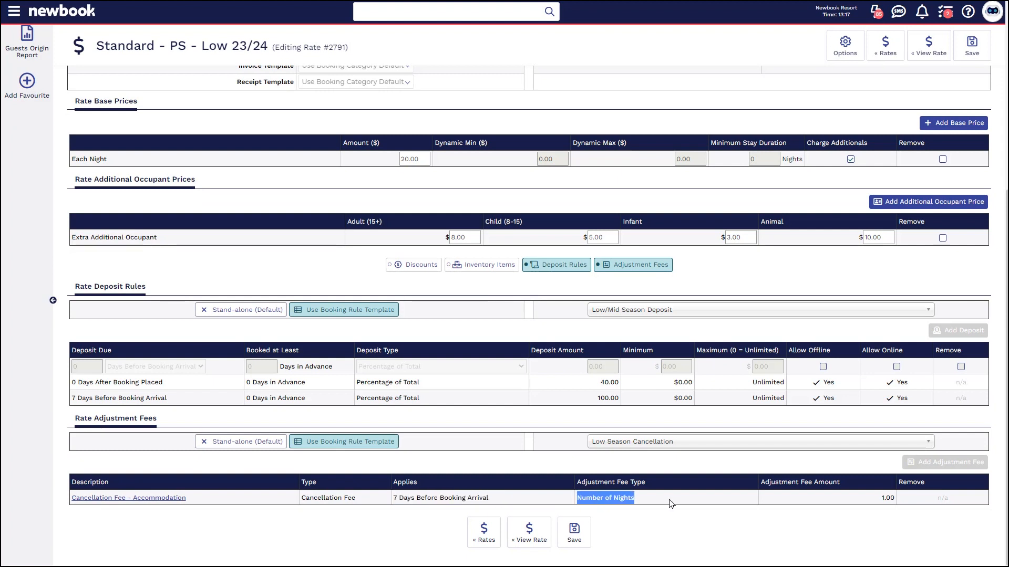
click(887, 497)
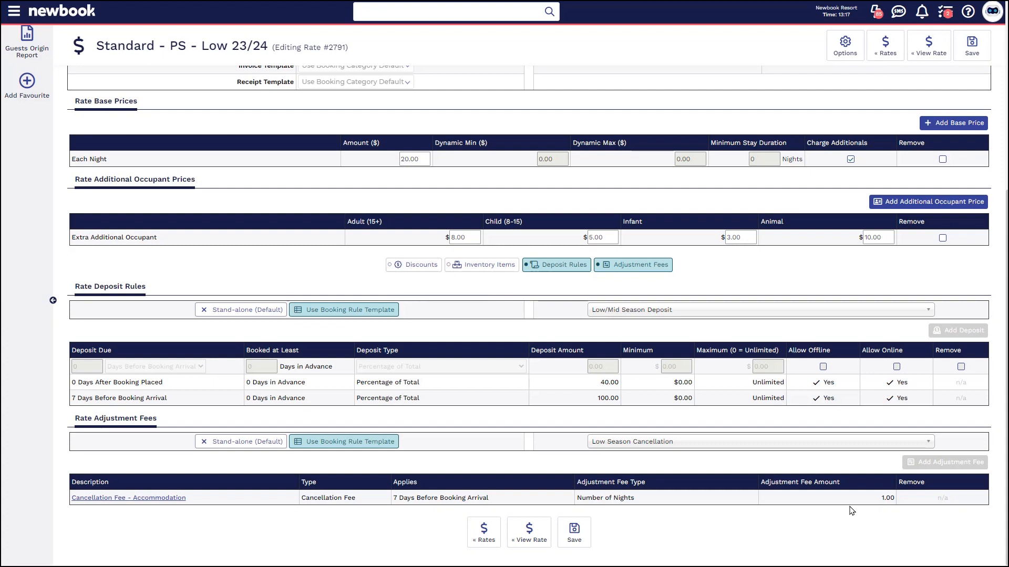
Save Standard - PS - Low 23/24 and duplicate it into a new rate form
click(574, 533)
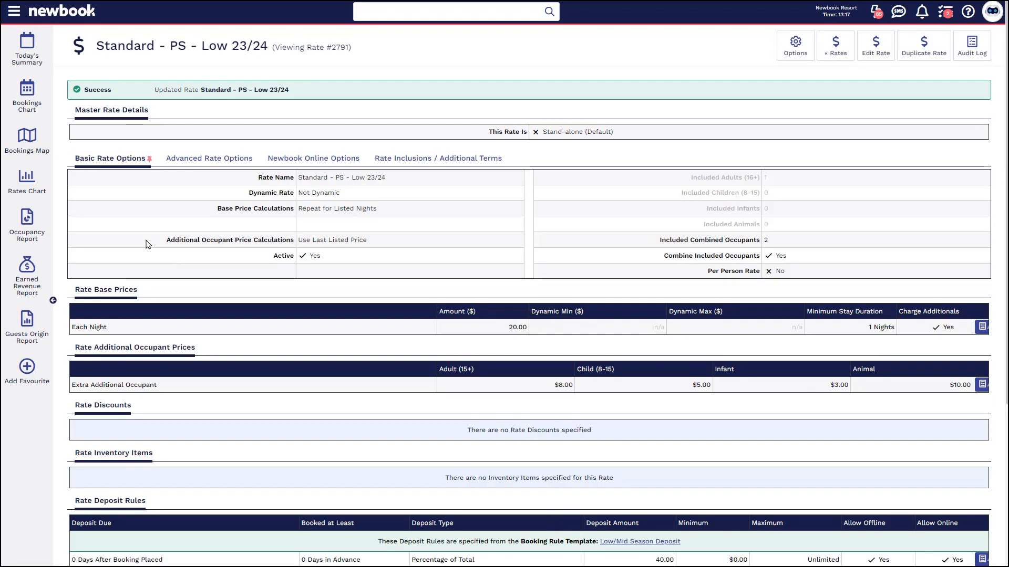
drag(96, 46, 266, 51)
click(266, 75)
click(923, 46)
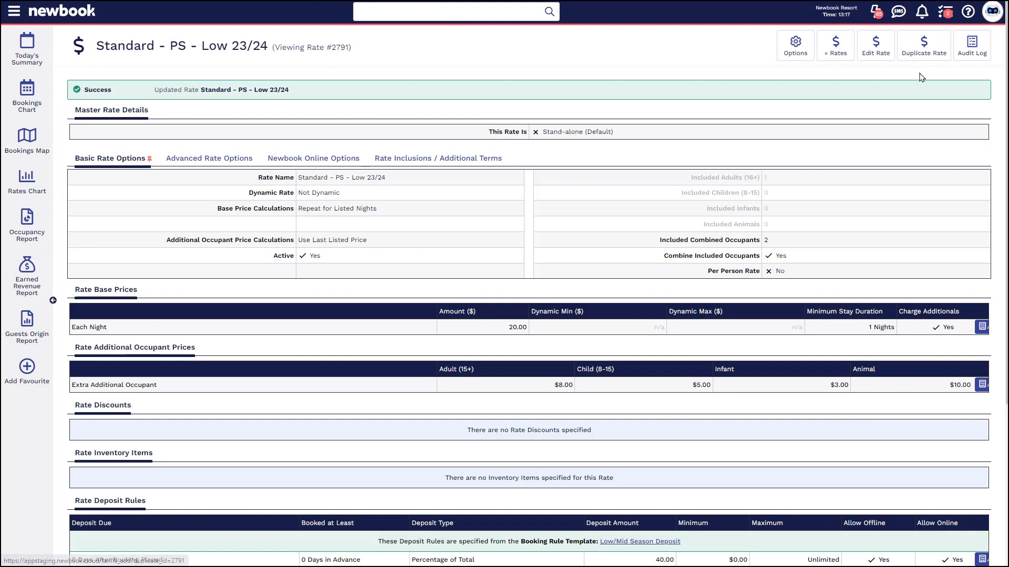
Rename the copy 'Standard - UPS - Low 23/24', set the nightly amount to 18.00, and save
drag(415, 146, 281, 149)
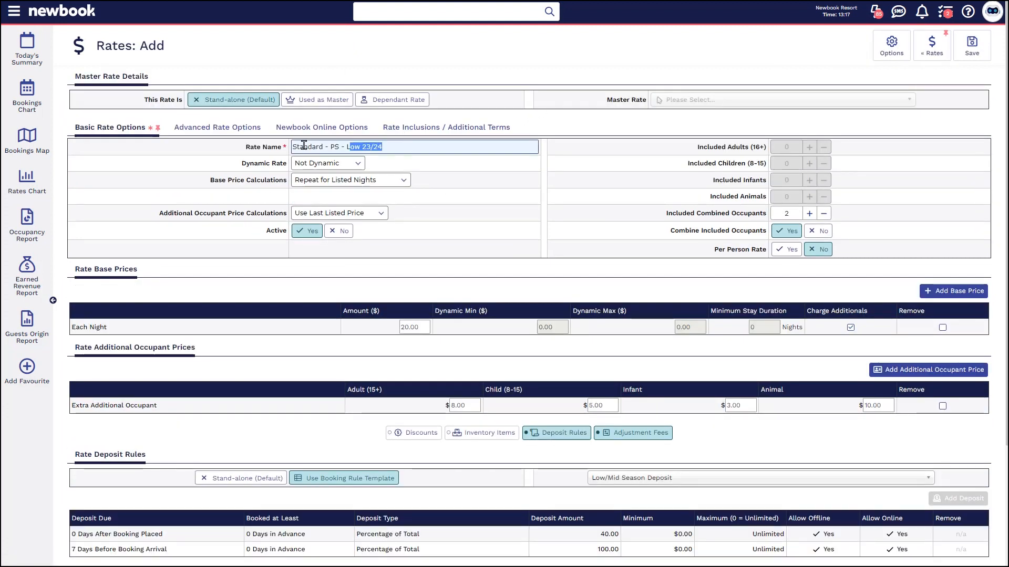
click(331, 147)
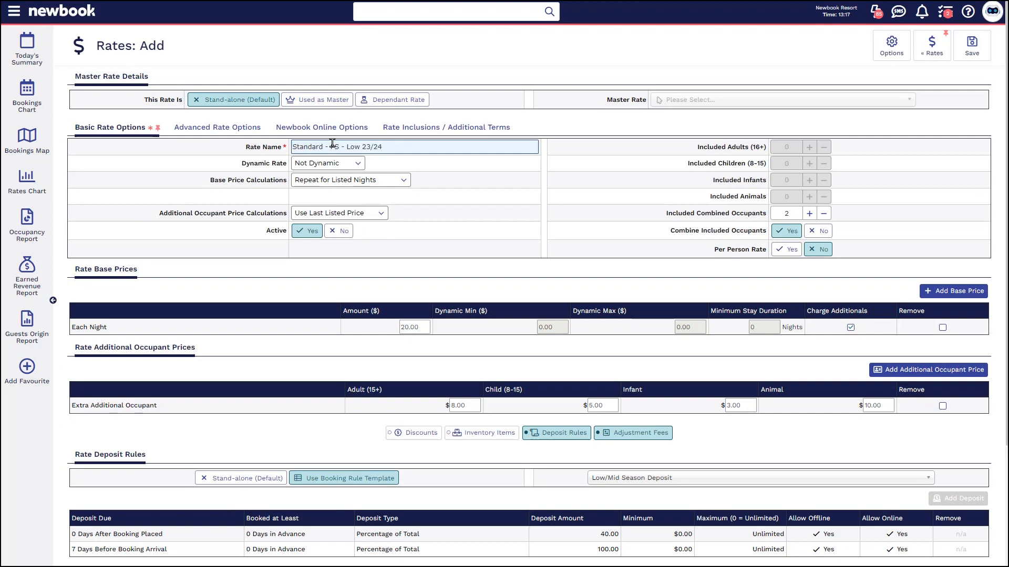
text(O)
click(407, 327)
text(100)
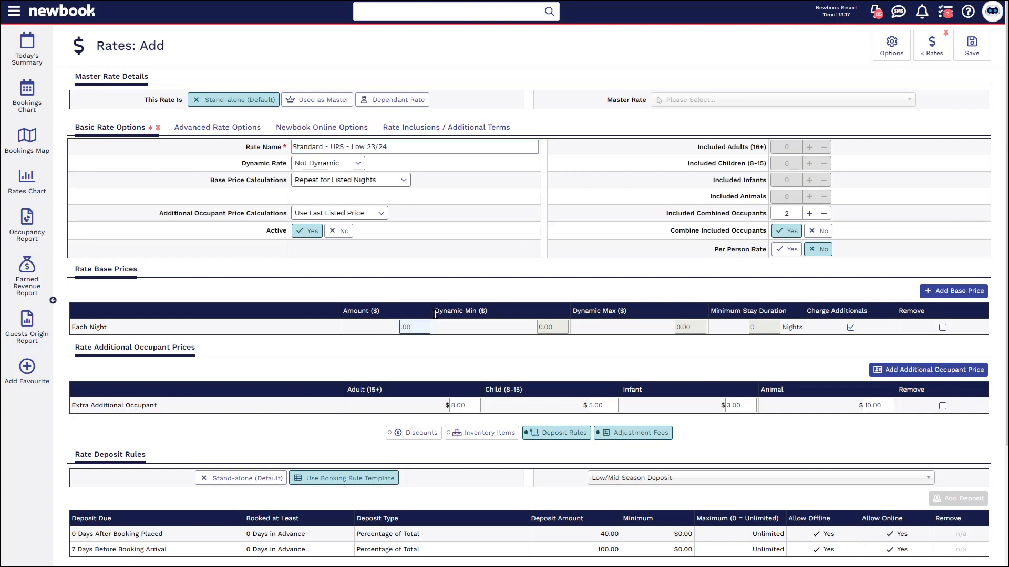
text(18)
click(454, 292)
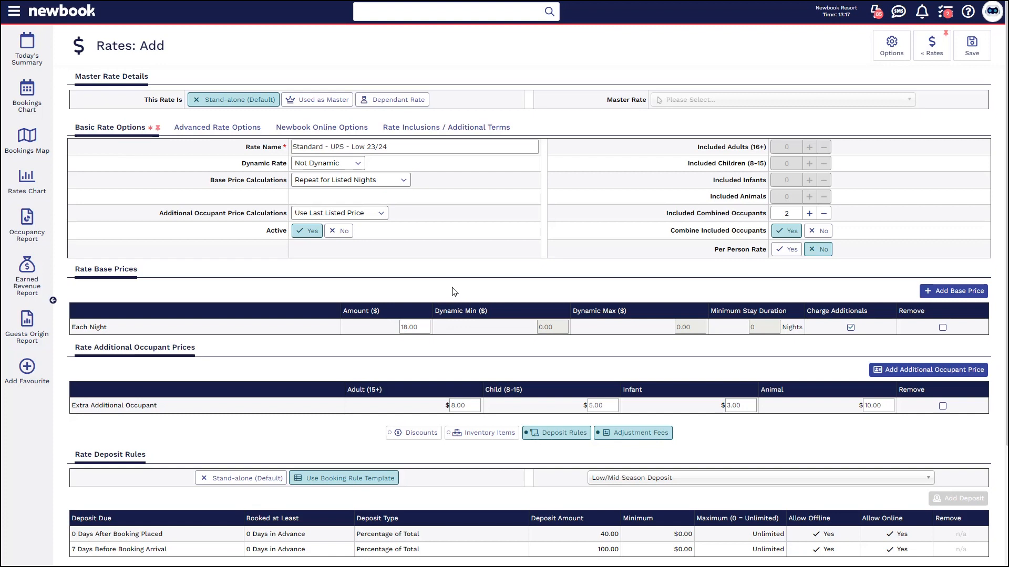
double_click(465, 405)
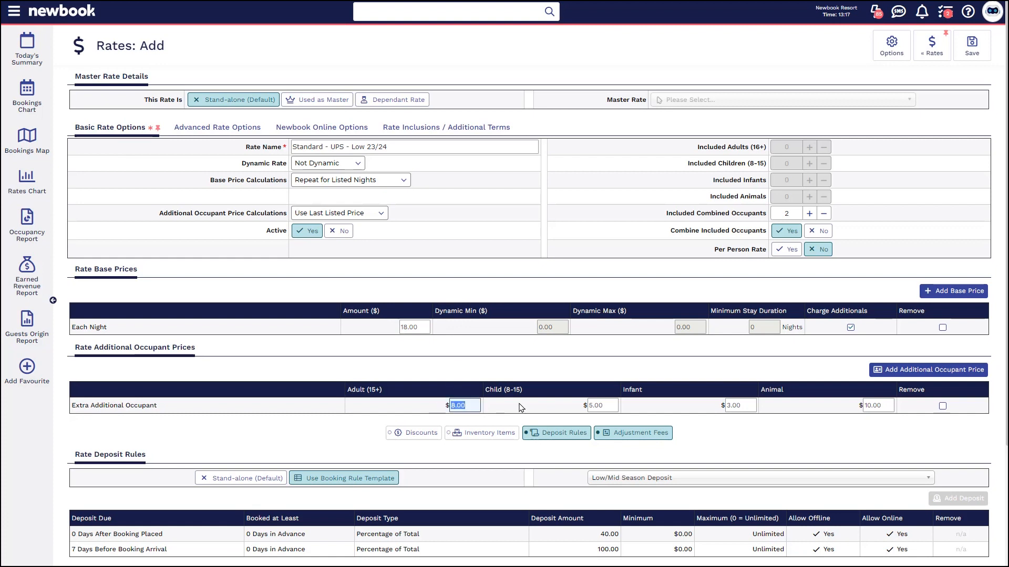
click(765, 426)
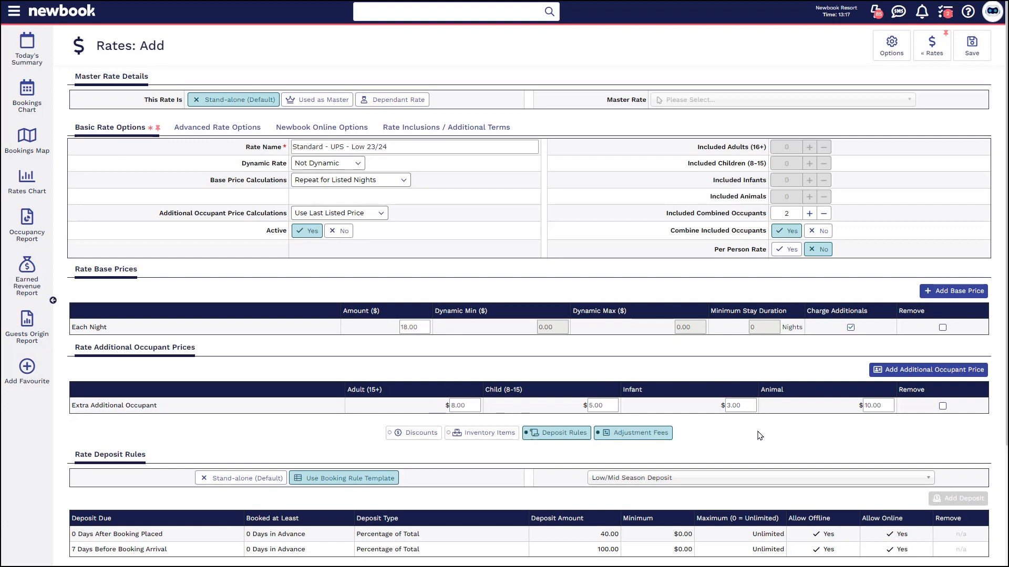
click(972, 45)
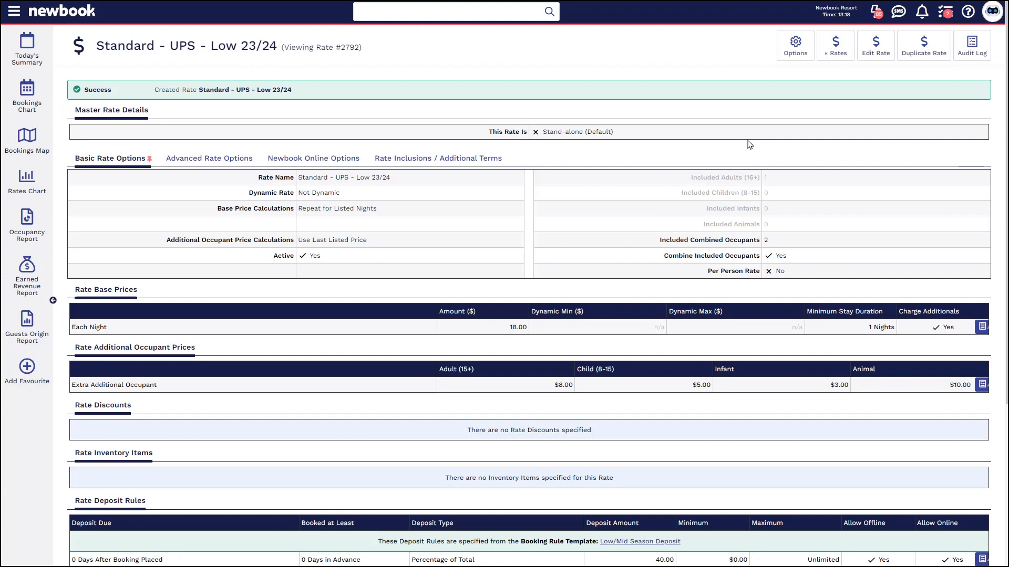
Duplicate as 'Standard - UPS - Mid 23/24' at 25.00 nightly with a 2-night minimum stay, and save
click(924, 48)
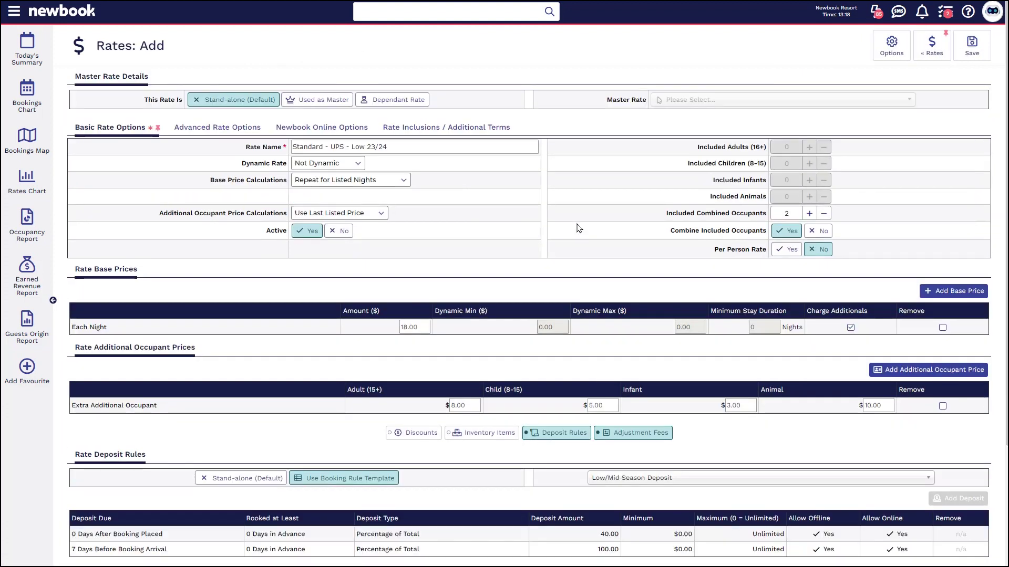
double_click(359, 147)
click(364, 147)
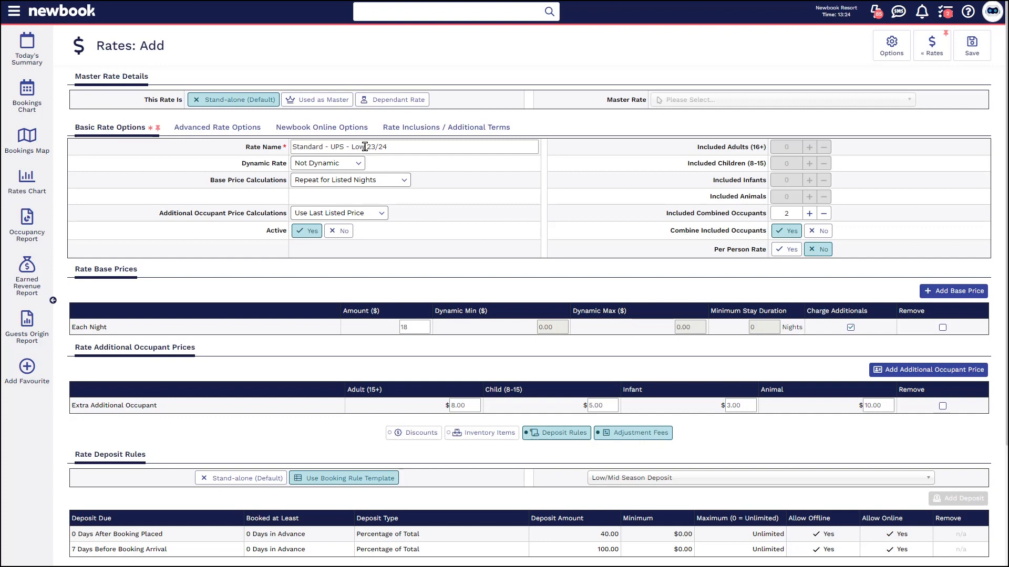
key(BackSpace)
key(BackSpace)
key(BackSpace)
text(Mid)
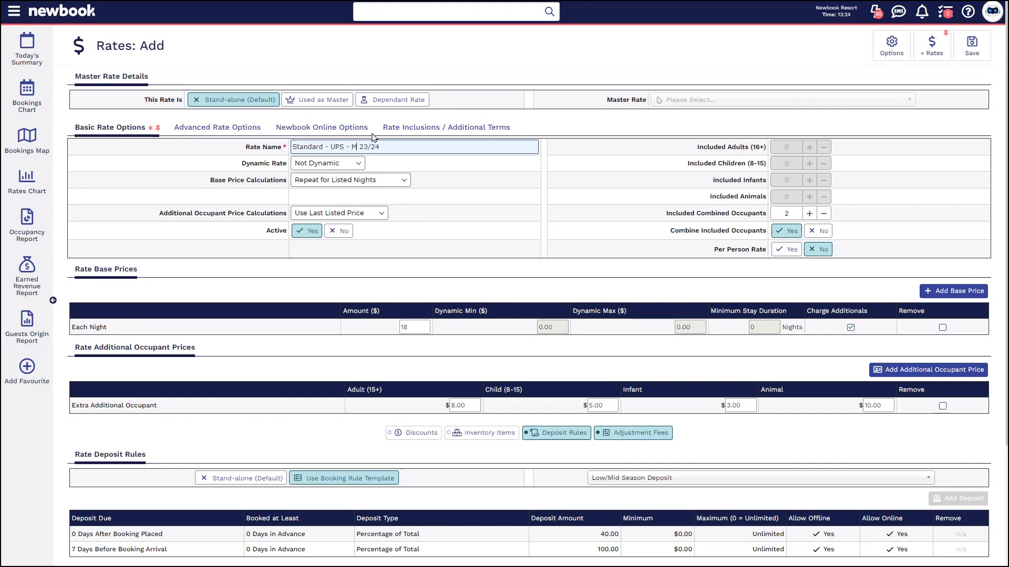
text(id)
double_click(414, 327)
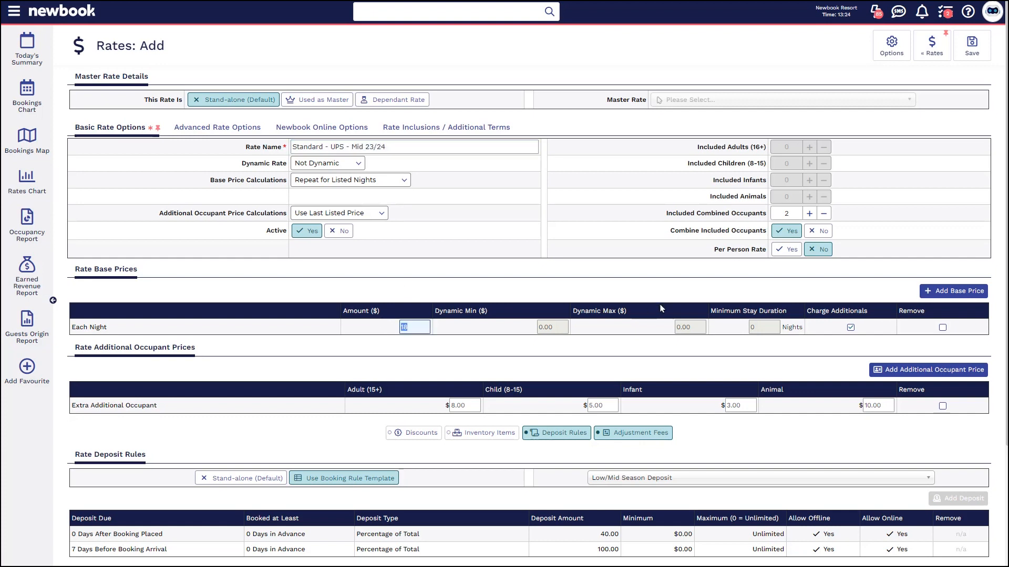
text(25)
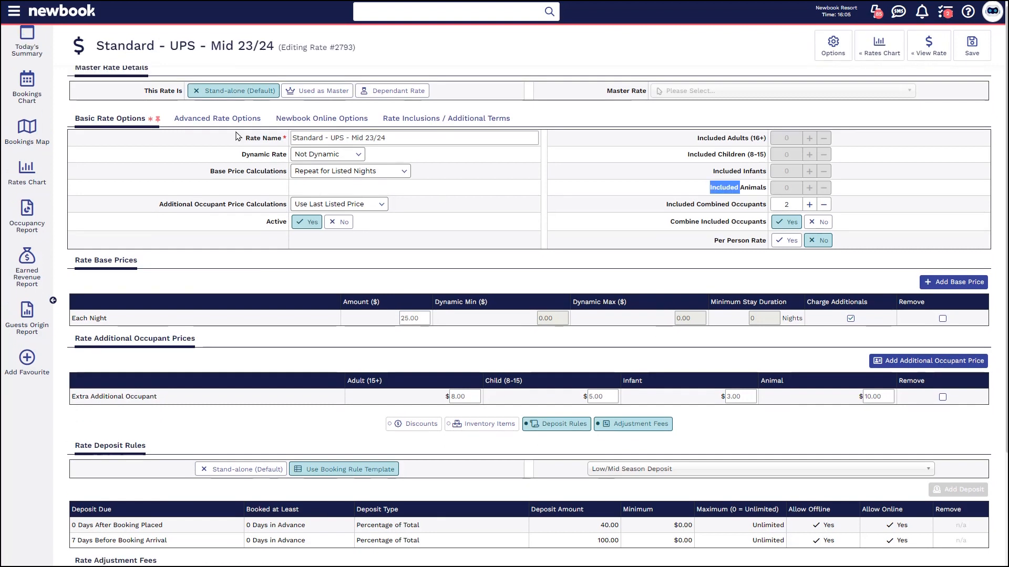
click(225, 125)
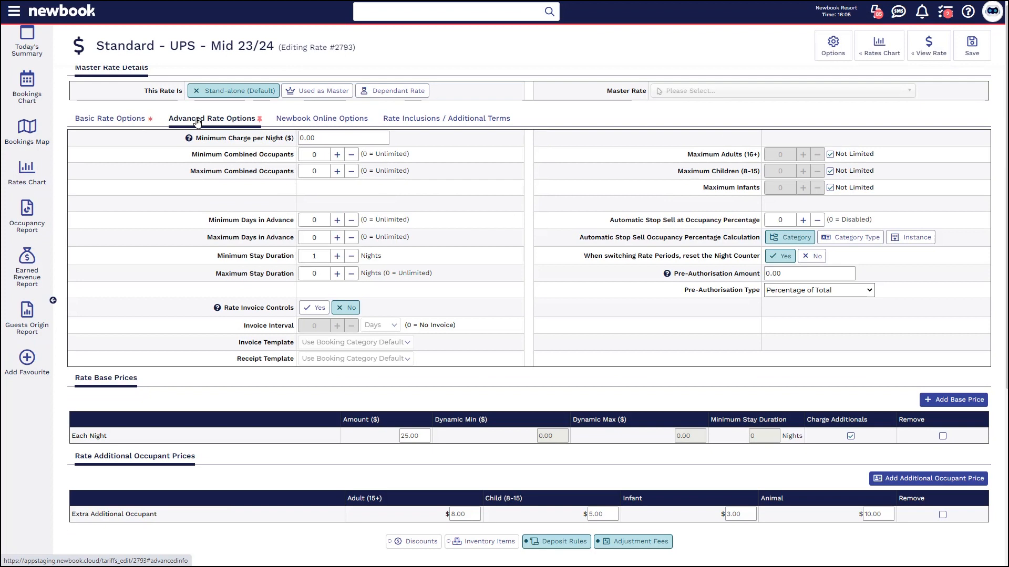
click(336, 256)
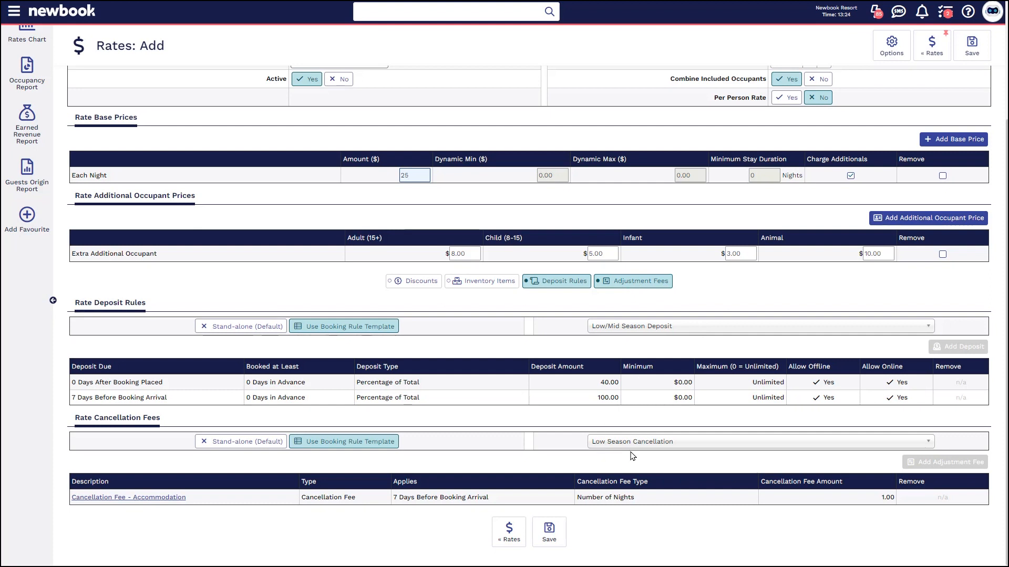
click(549, 532)
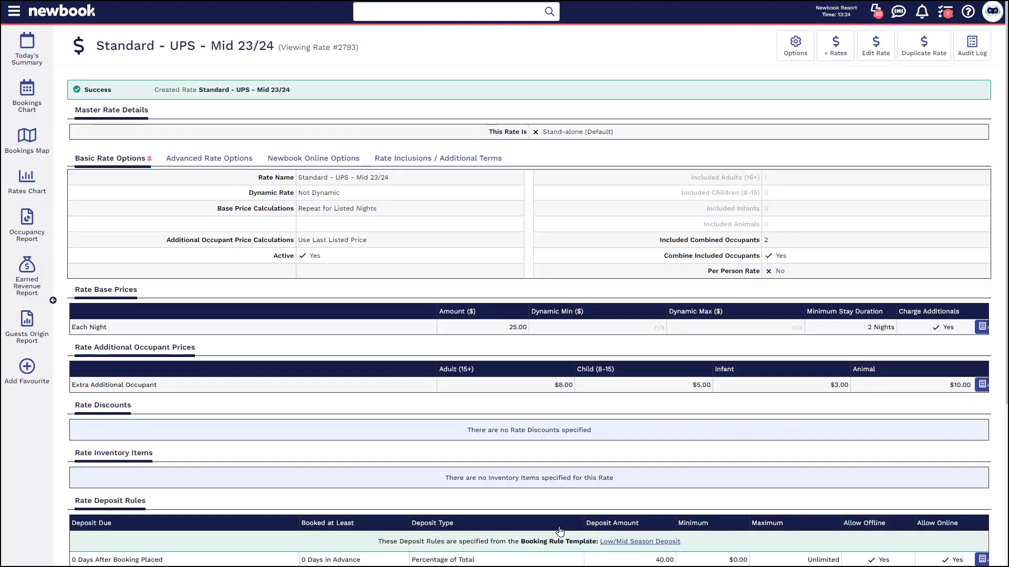
Duplicate again as 'Standard - PS - Mid 23/24' at 30.00 nightly and save
click(924, 46)
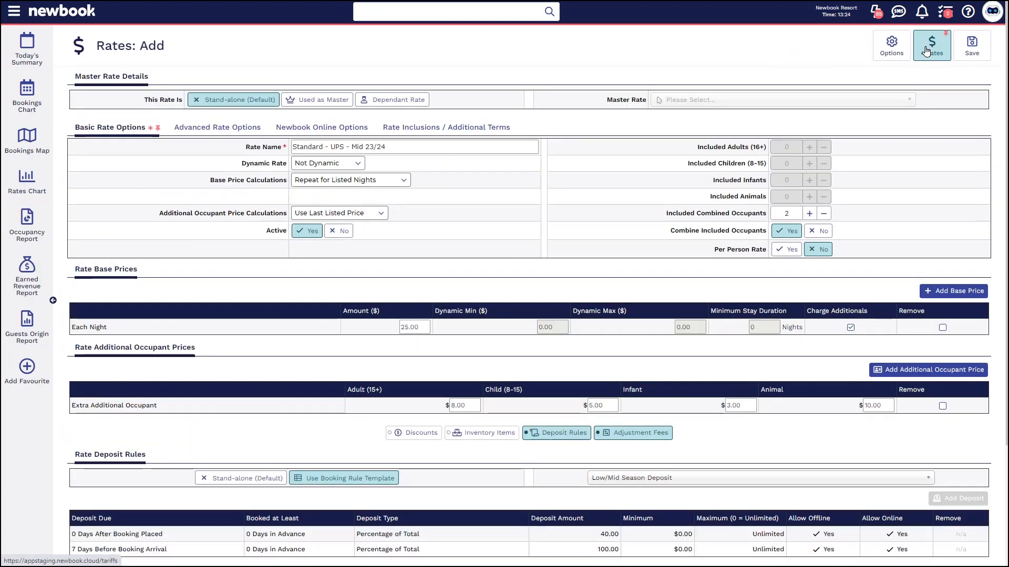
click(338, 146)
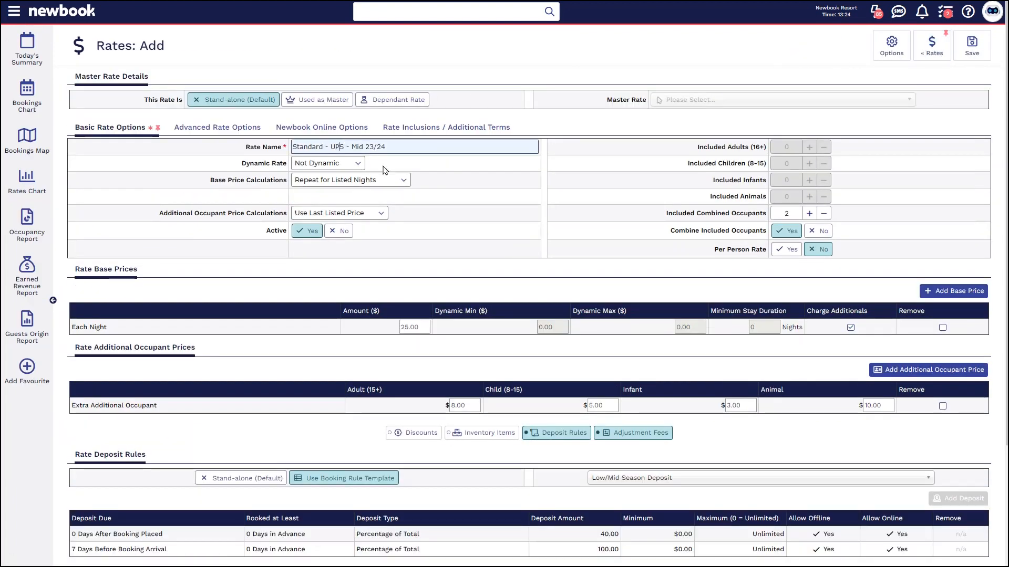
key(BackSpace)
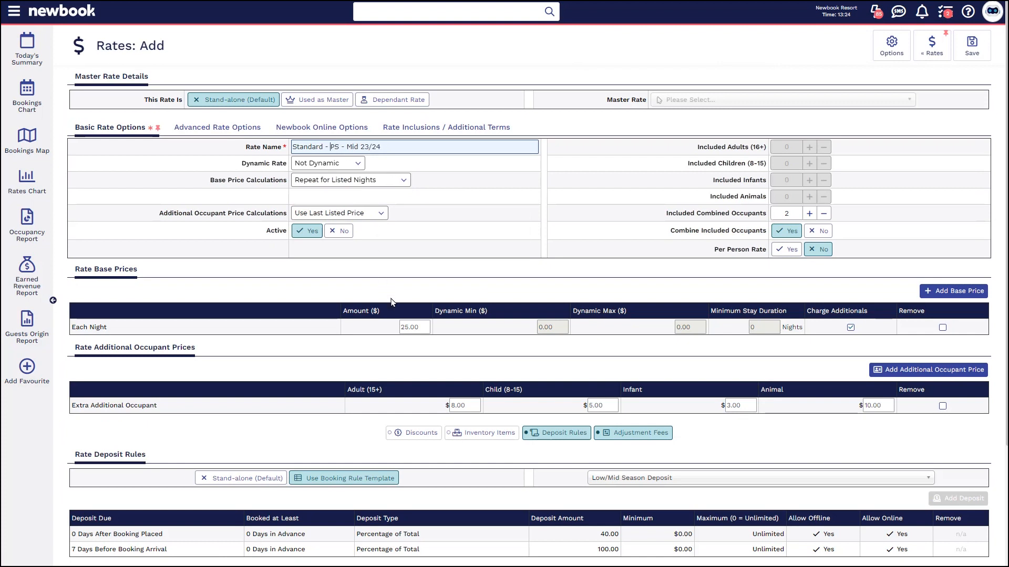
double_click(414, 326)
text(30)
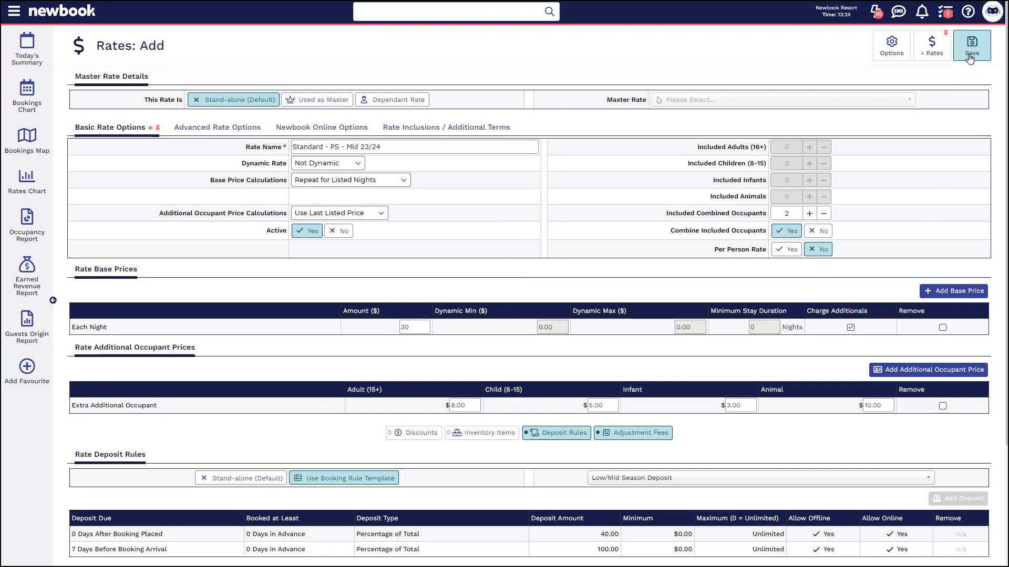
click(970, 57)
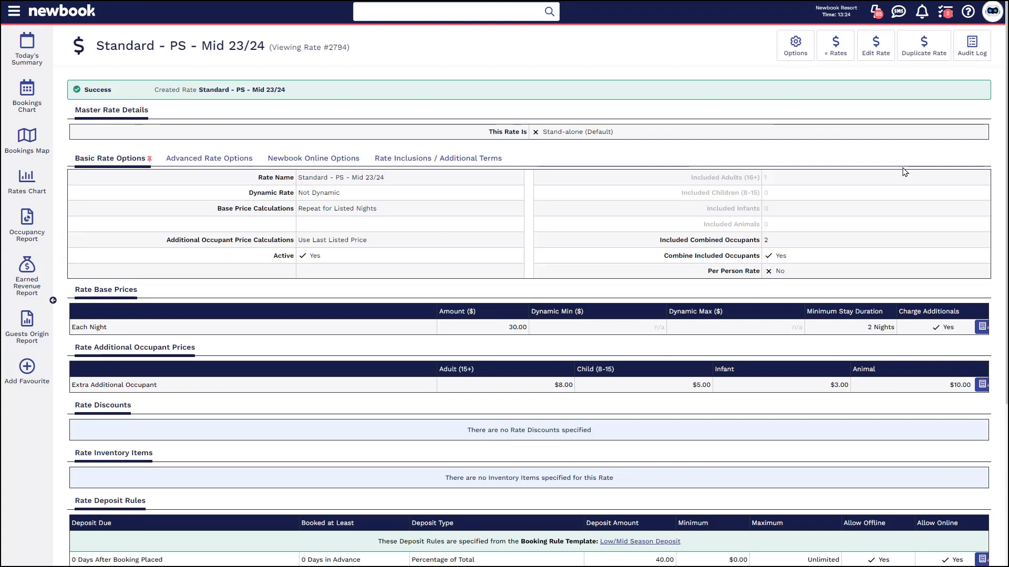
scroll(905, 172, down, 5)
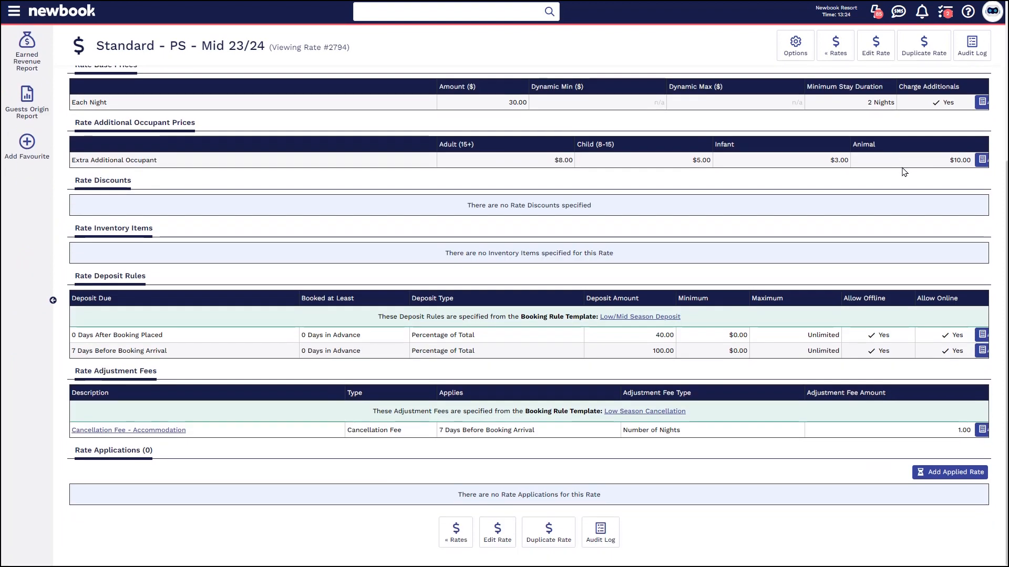
Start a new applied rate from the Rate Applications section
drag(457, 494, 607, 494)
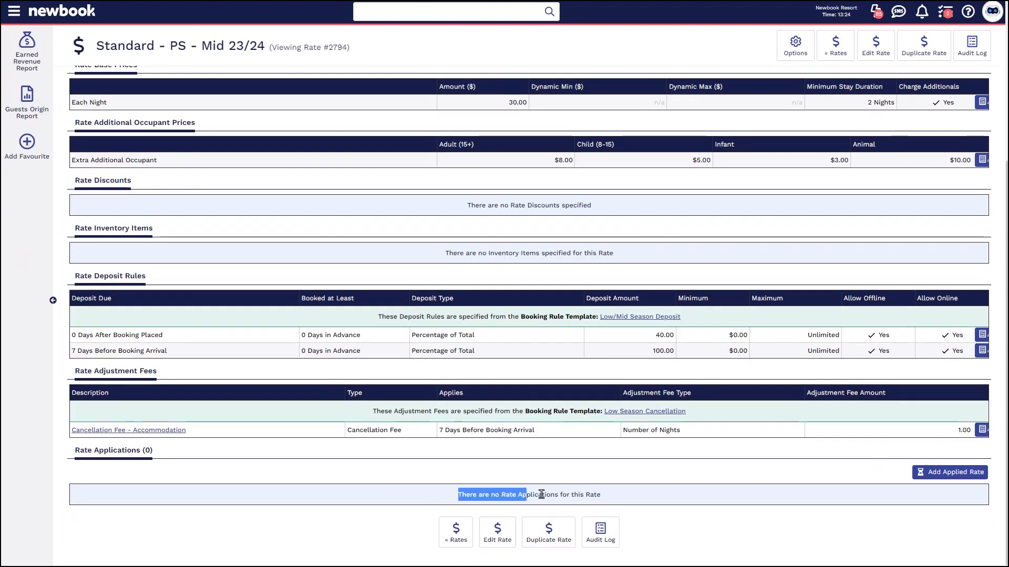
click(938, 494)
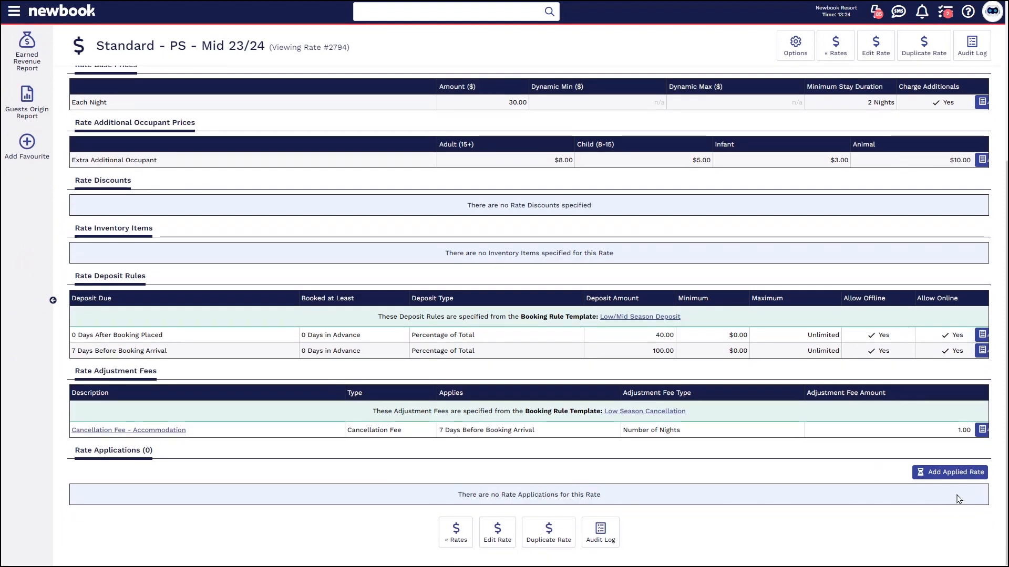
click(949, 472)
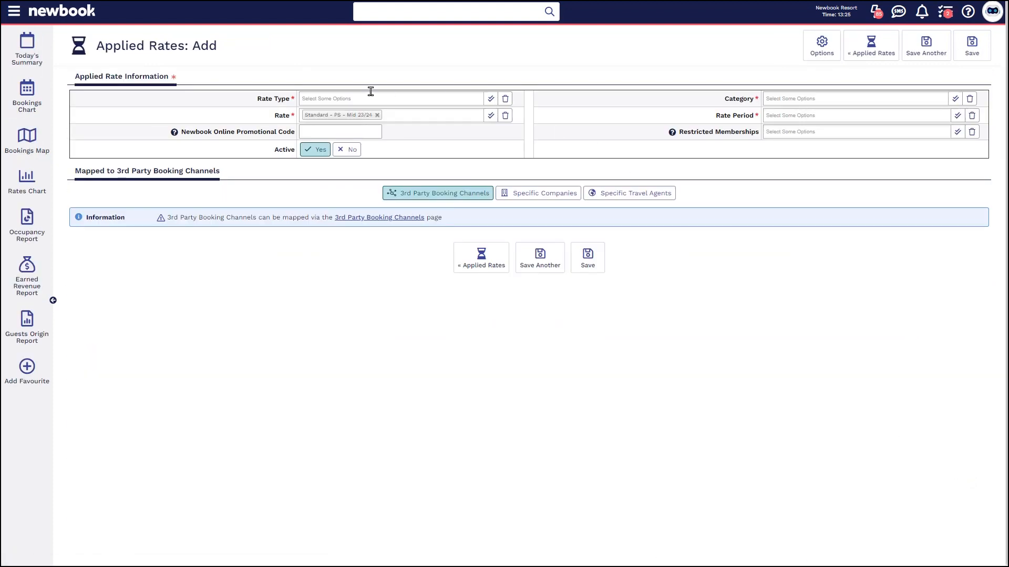
Apply Standard - PS - Mid 23/24 as Standard type to Powered RV Site for Mid Season 2023/2024, saving another
drag(248, 106, 293, 103)
click(308, 98)
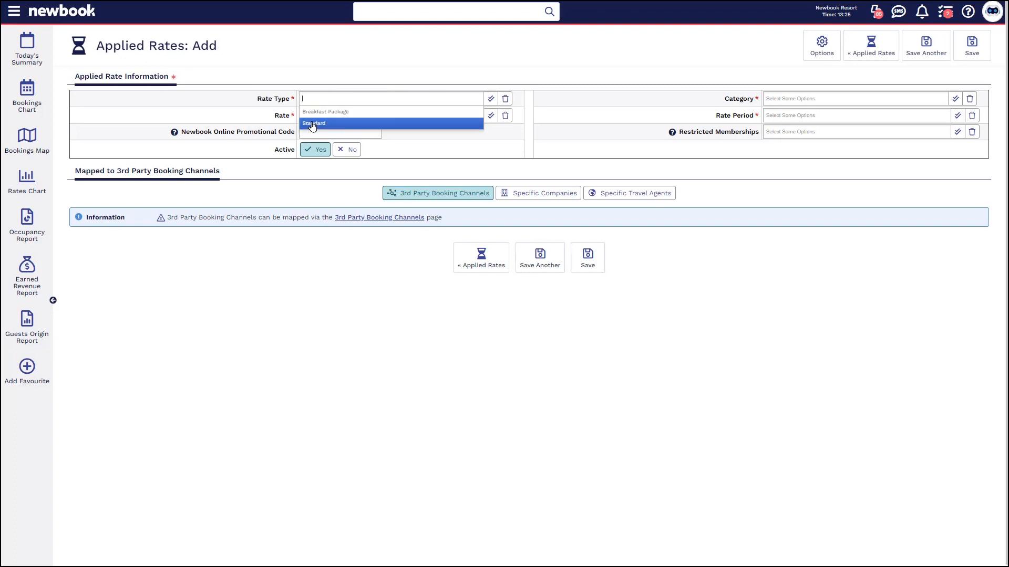
click(313, 124)
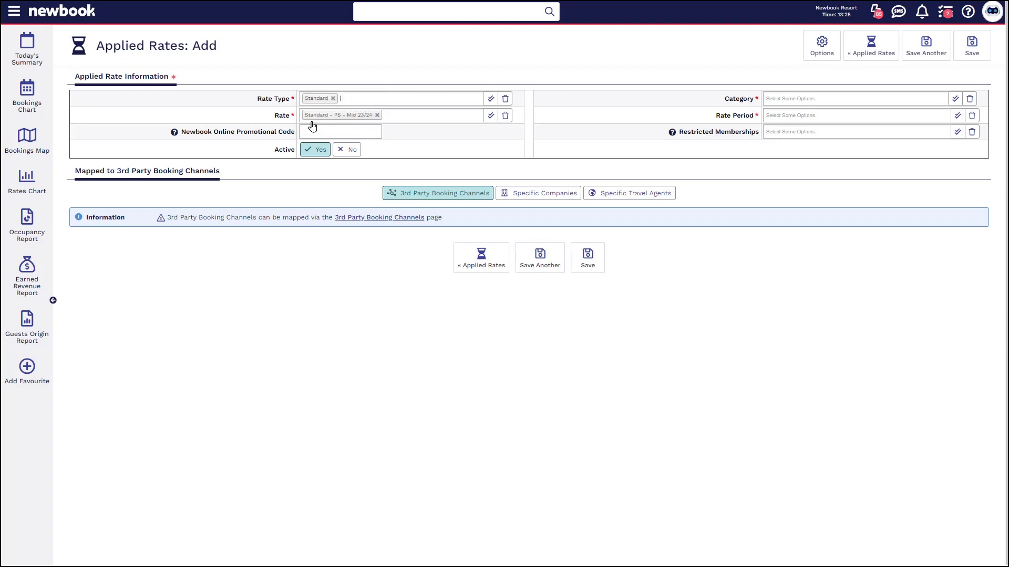
double_click(281, 116)
click(856, 99)
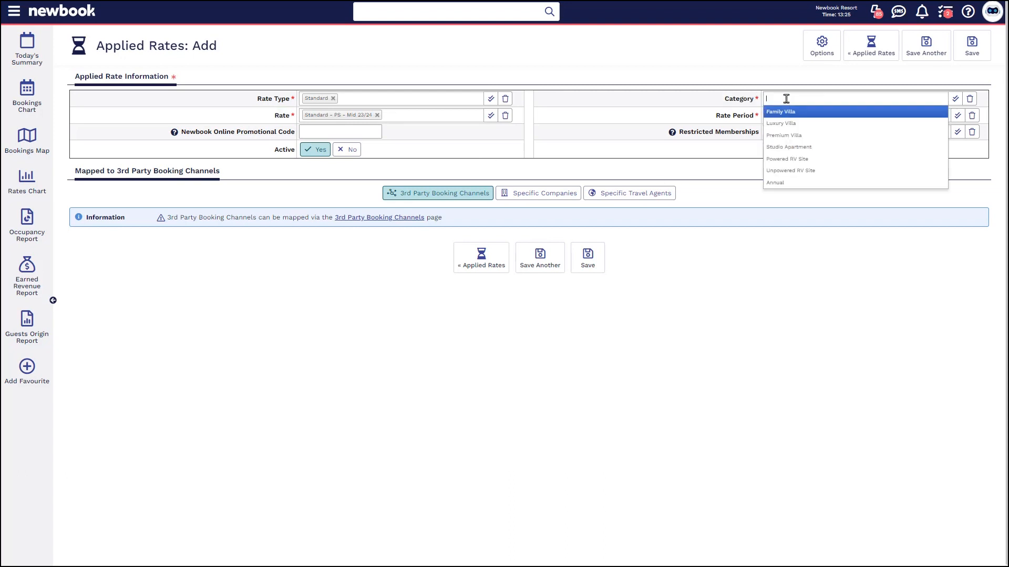
click(793, 160)
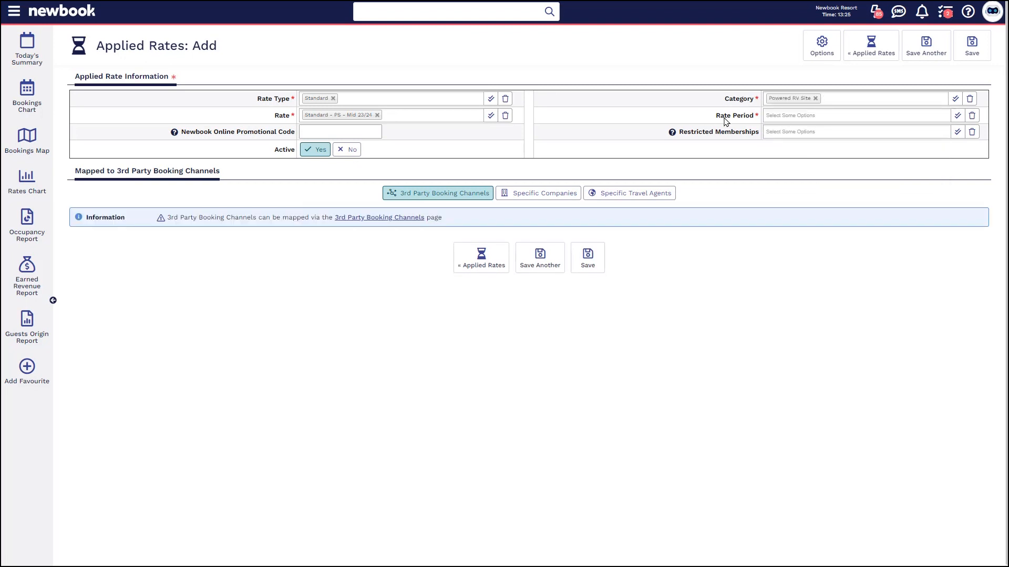
click(782, 116)
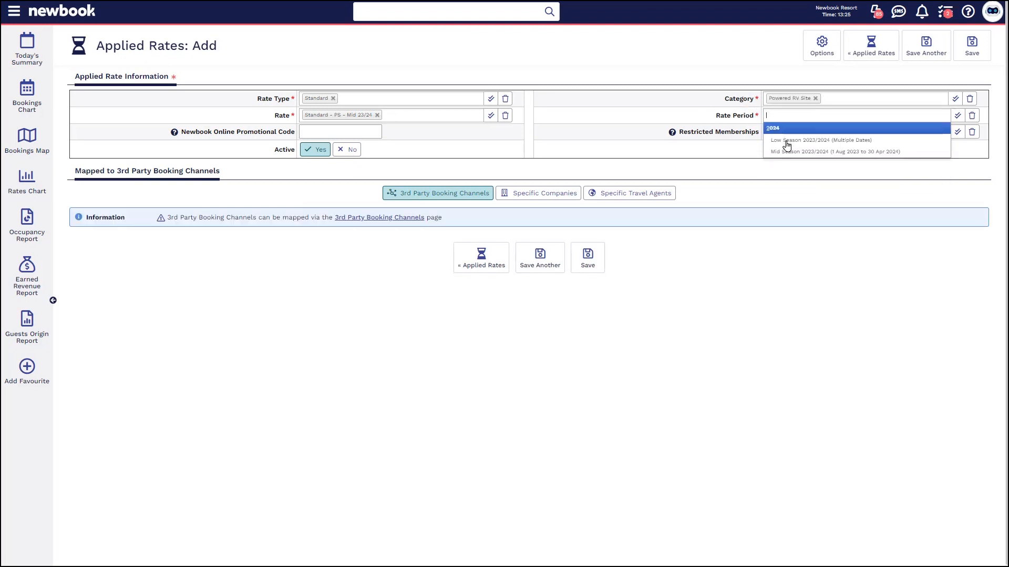
click(836, 151)
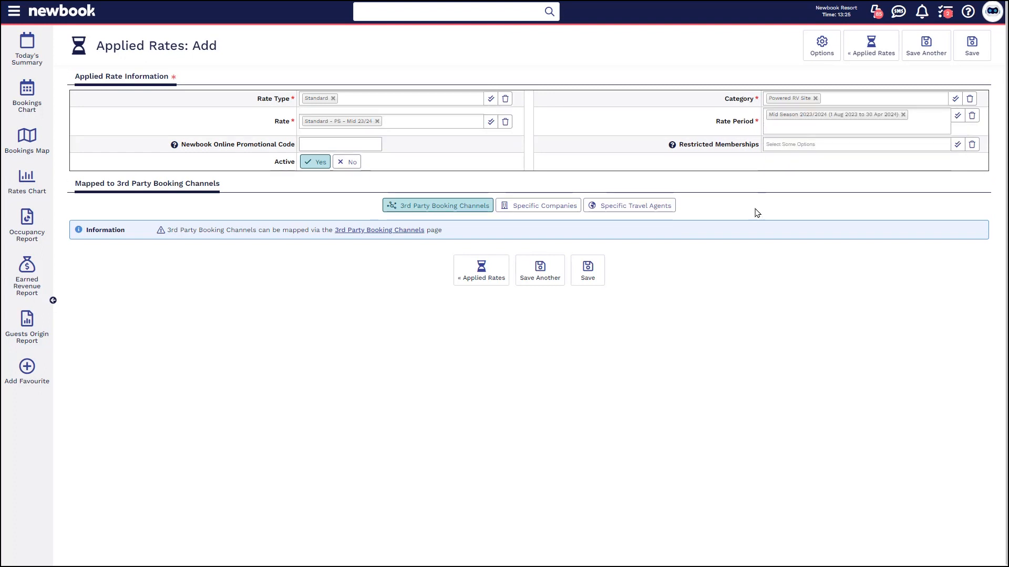
click(537, 272)
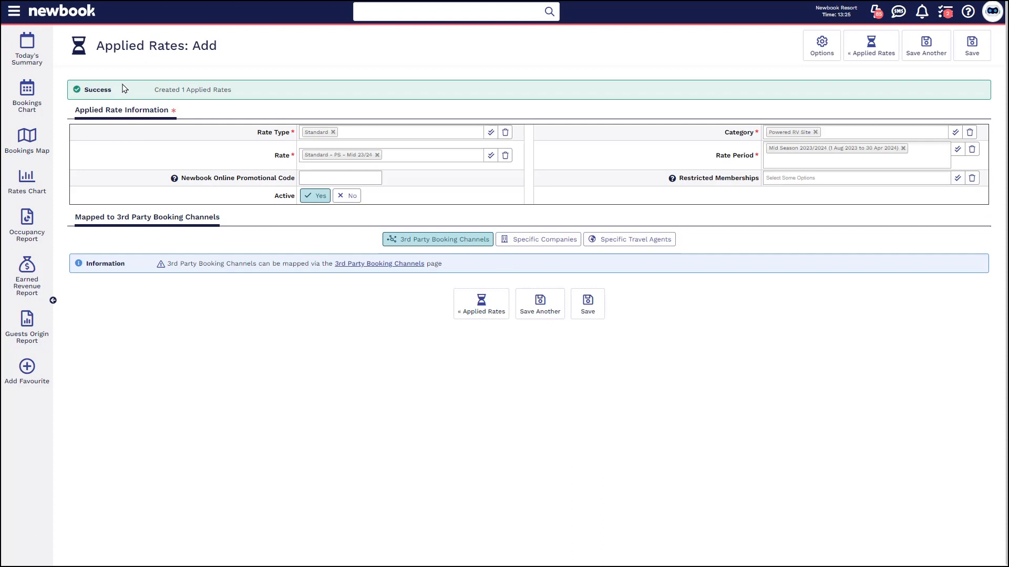
drag(83, 89, 276, 94)
click(278, 96)
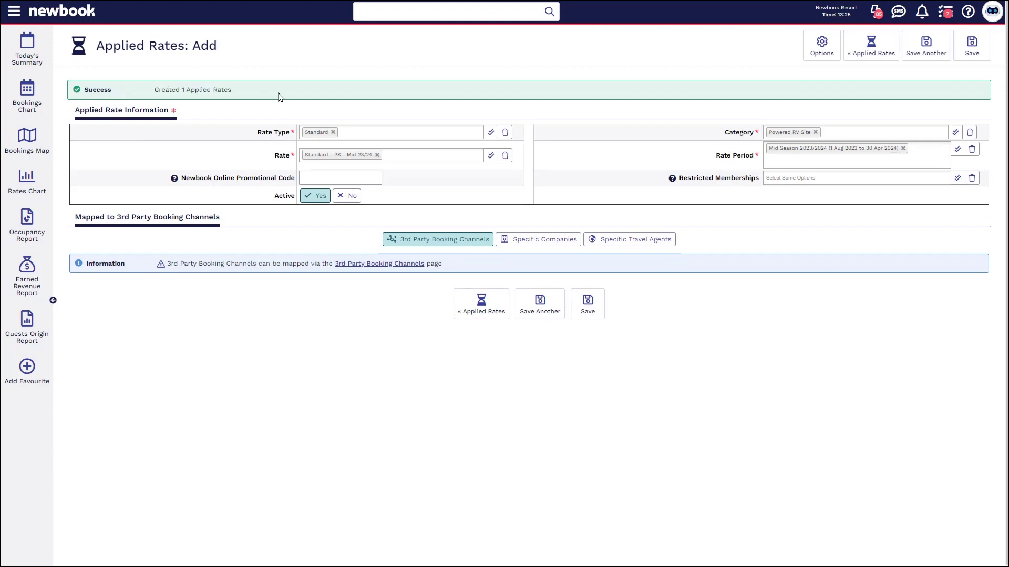
Apply Standard - UPS - Mid 23/24 to Unpowered RV Site and save another
click(377, 156)
click(377, 156)
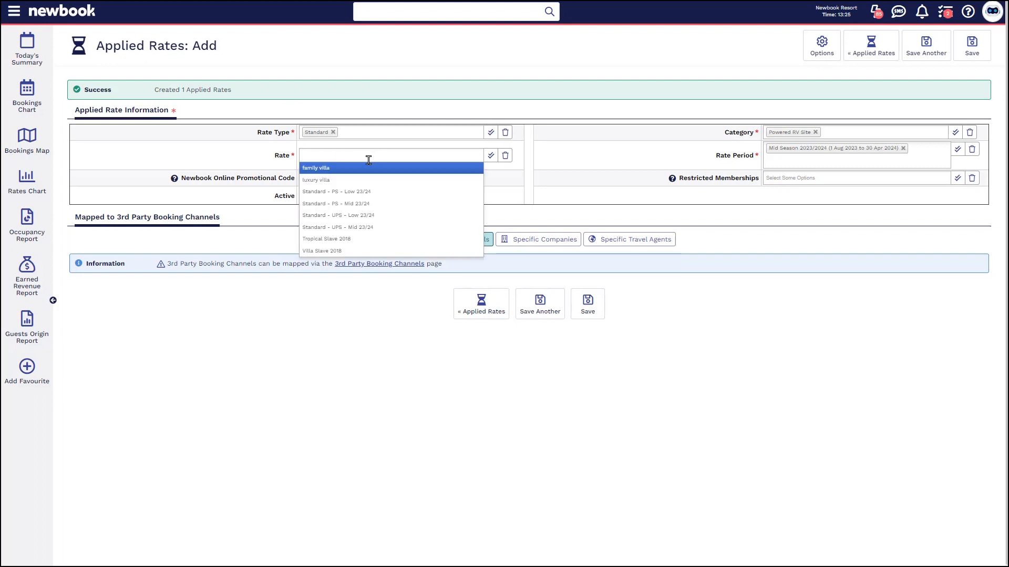
text(md)
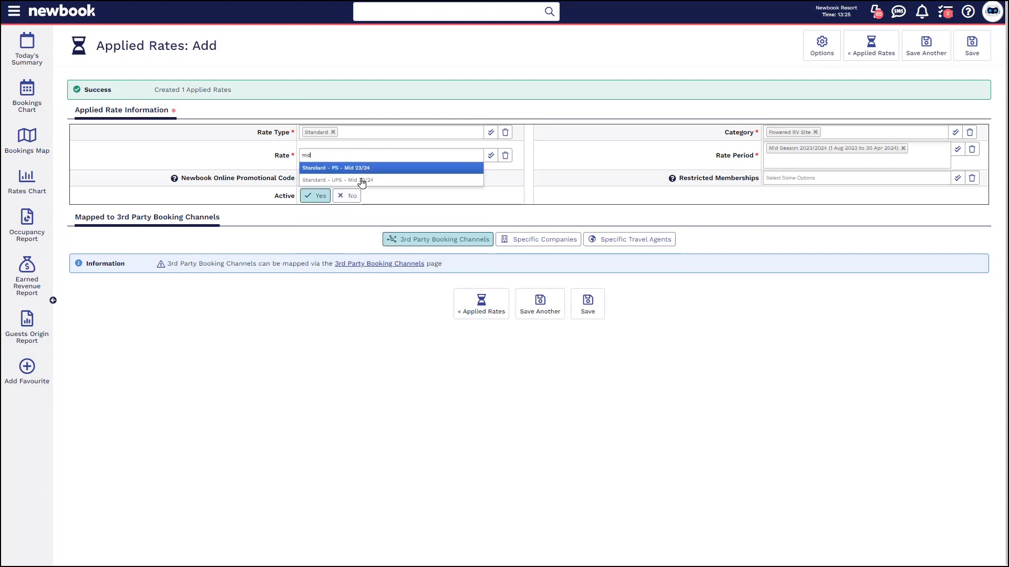
click(363, 180)
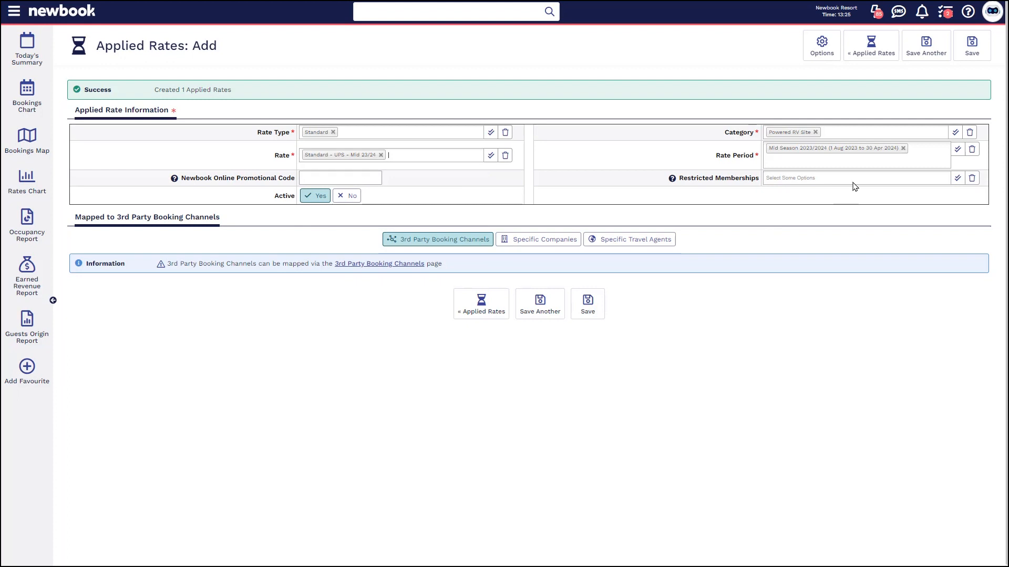
click(816, 132)
click(815, 132)
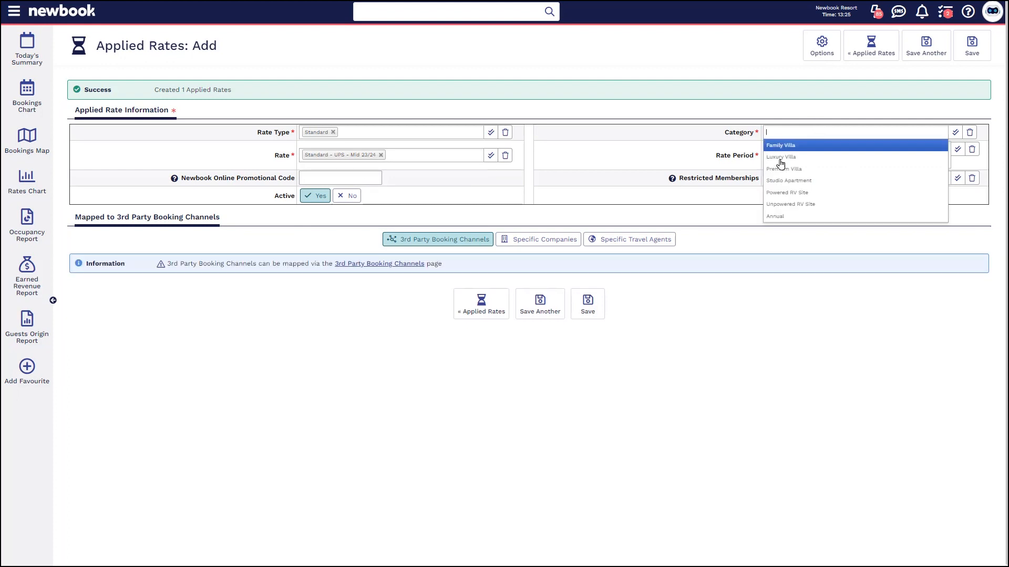
click(788, 203)
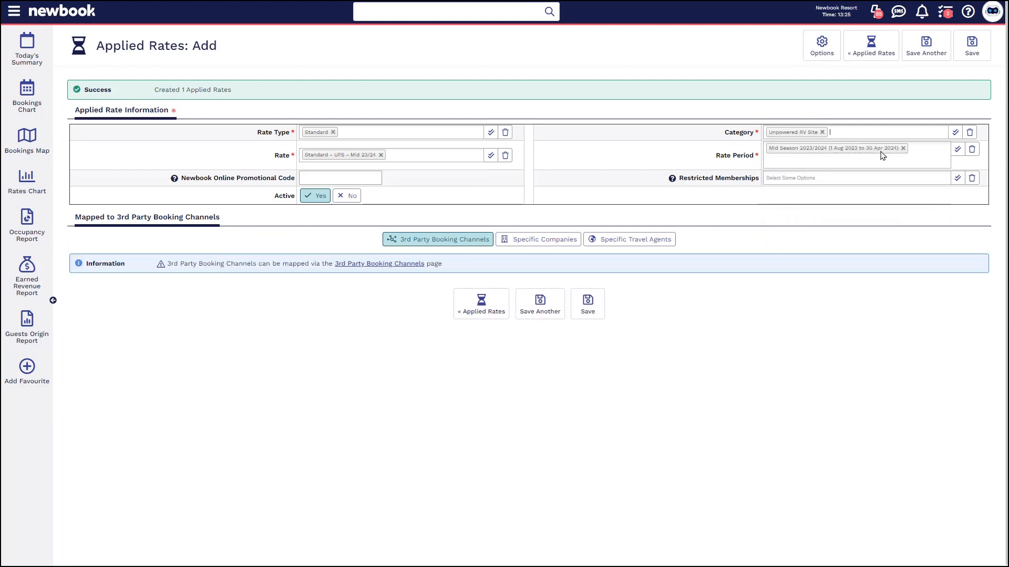
click(541, 305)
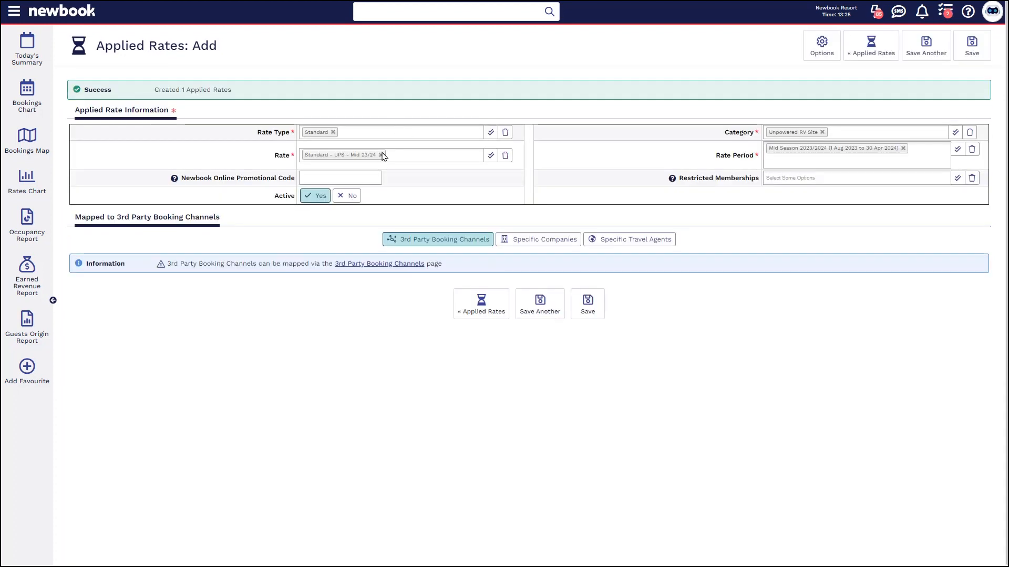
Apply Standard - PS - Low 23/24 to Powered RV Site for Low Season 2023/2024 and save
click(382, 155)
text(low)
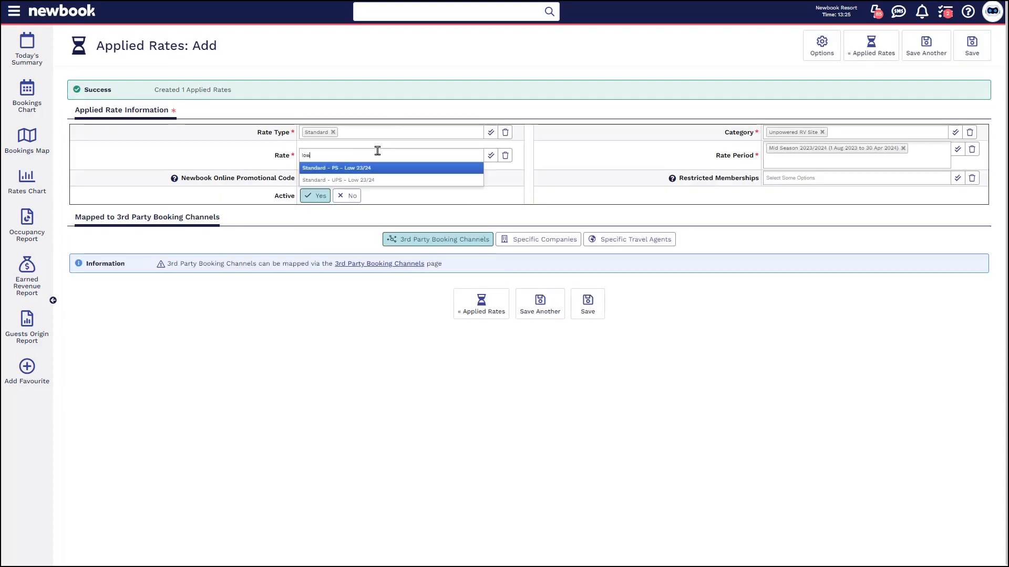
click(363, 181)
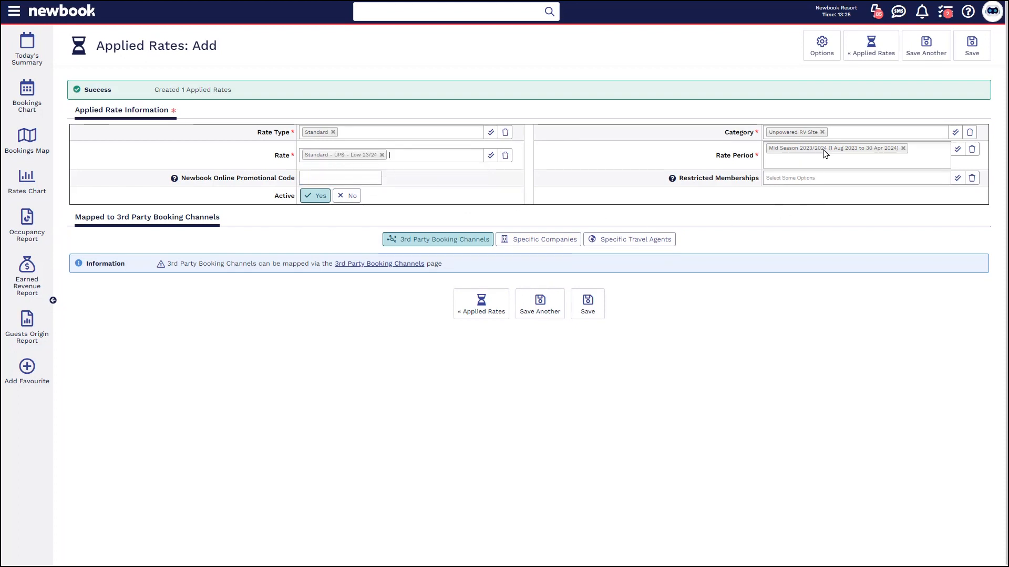
click(904, 148)
text(2024)
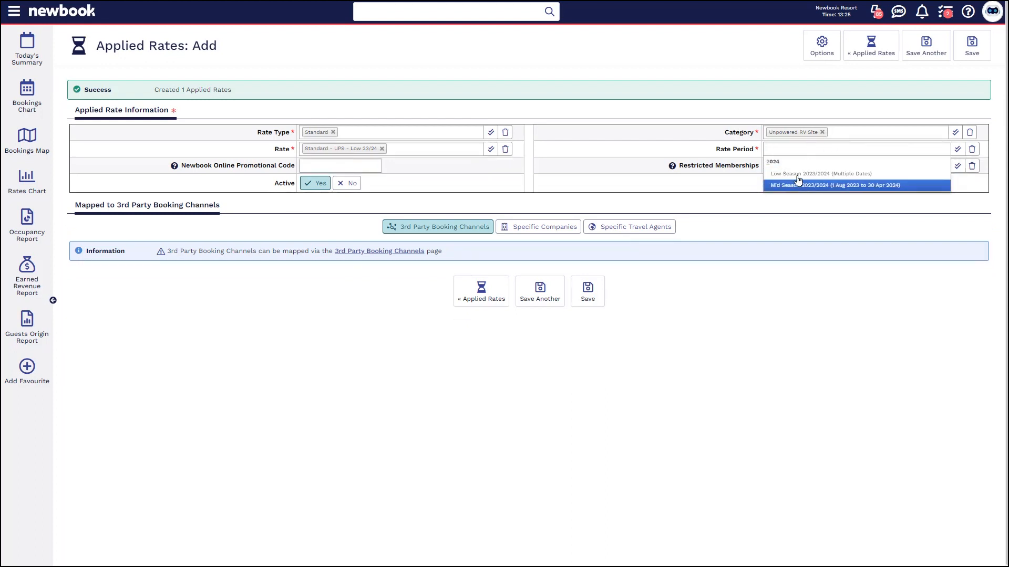
click(841, 173)
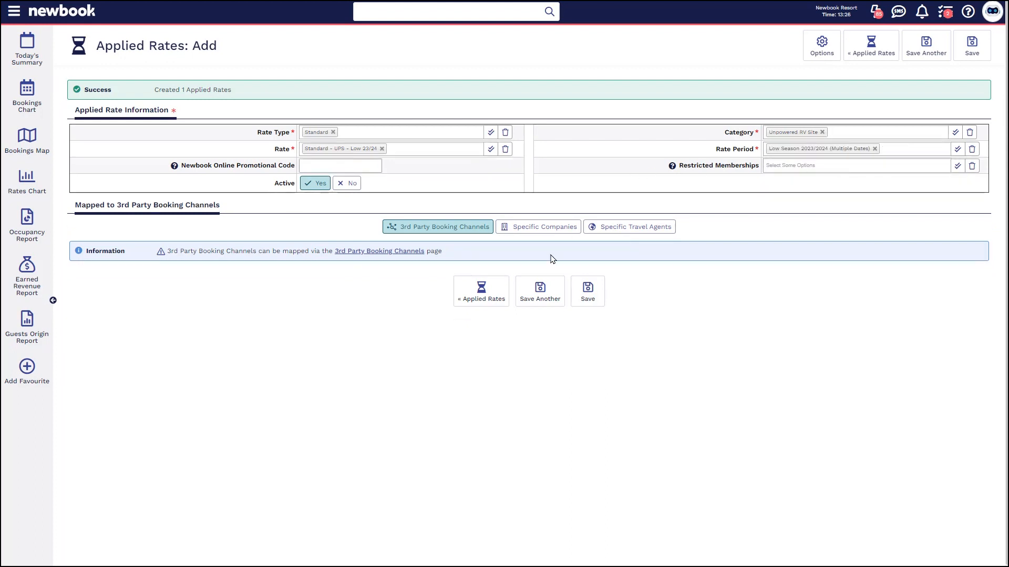
click(383, 149)
text(low)
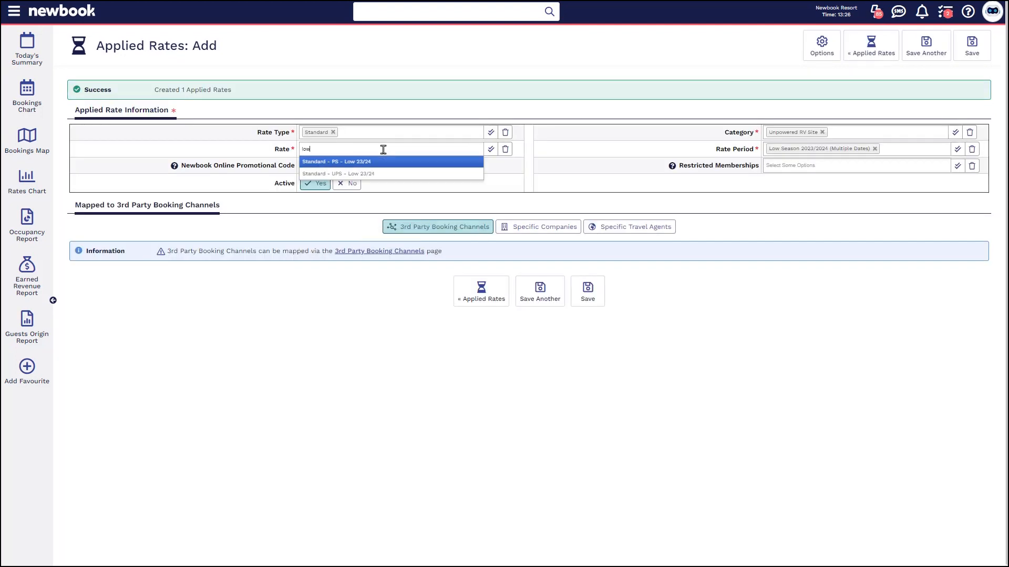
click(384, 162)
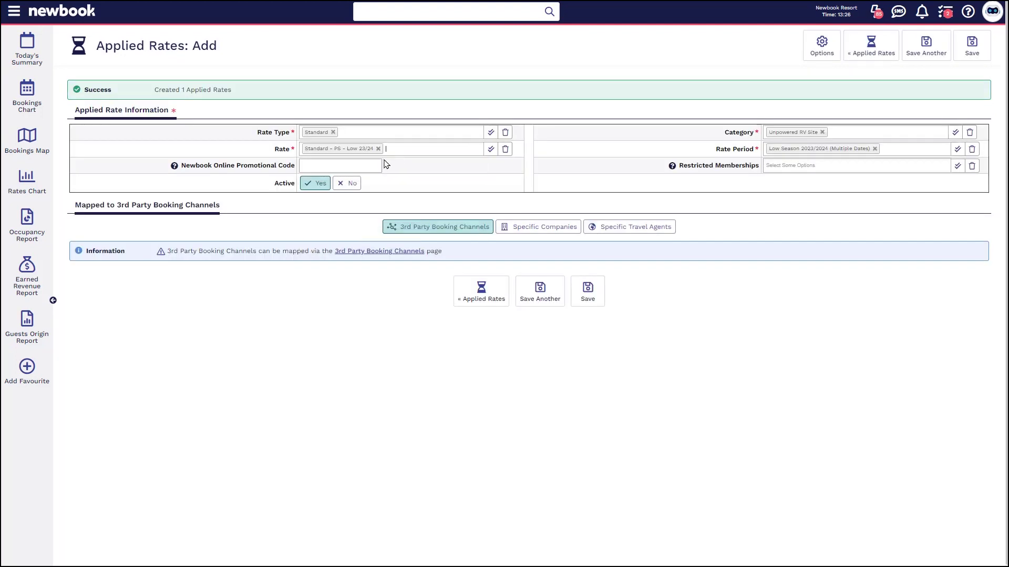
click(822, 133)
click(855, 181)
click(587, 292)
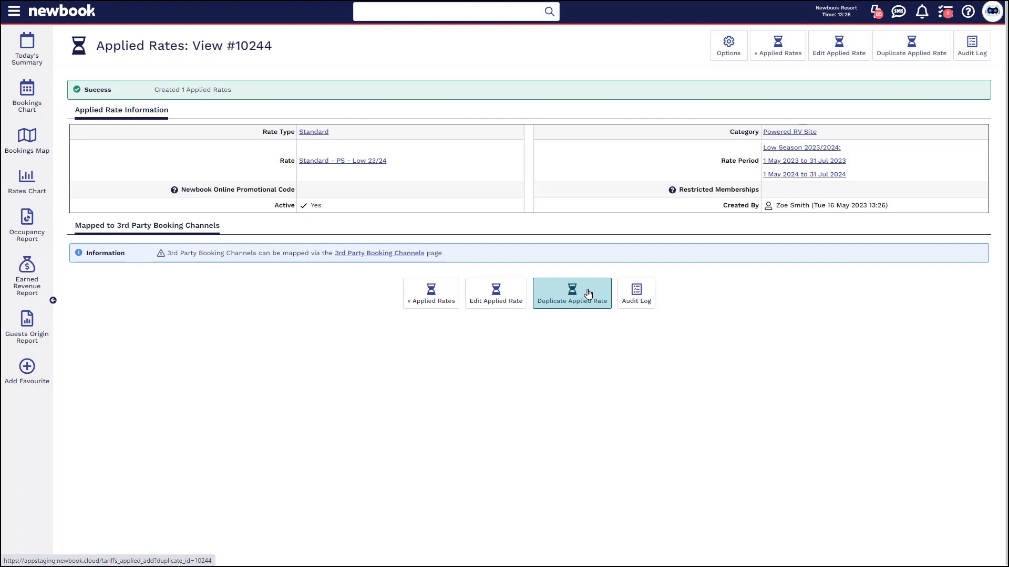
Navigate to the Rates Chart page via the searchable page navigation
click(14, 11)
text(rates)
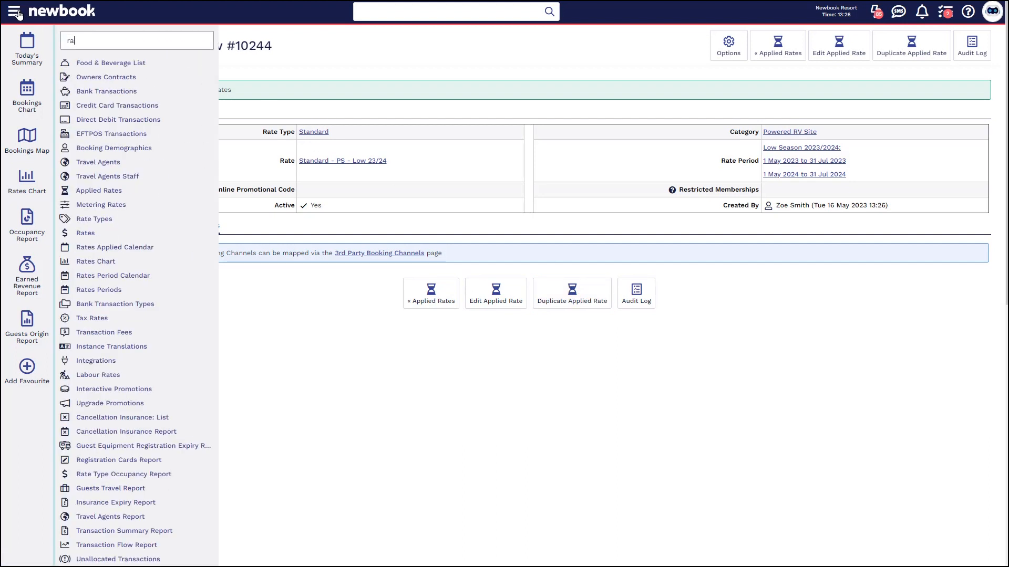
click(97, 119)
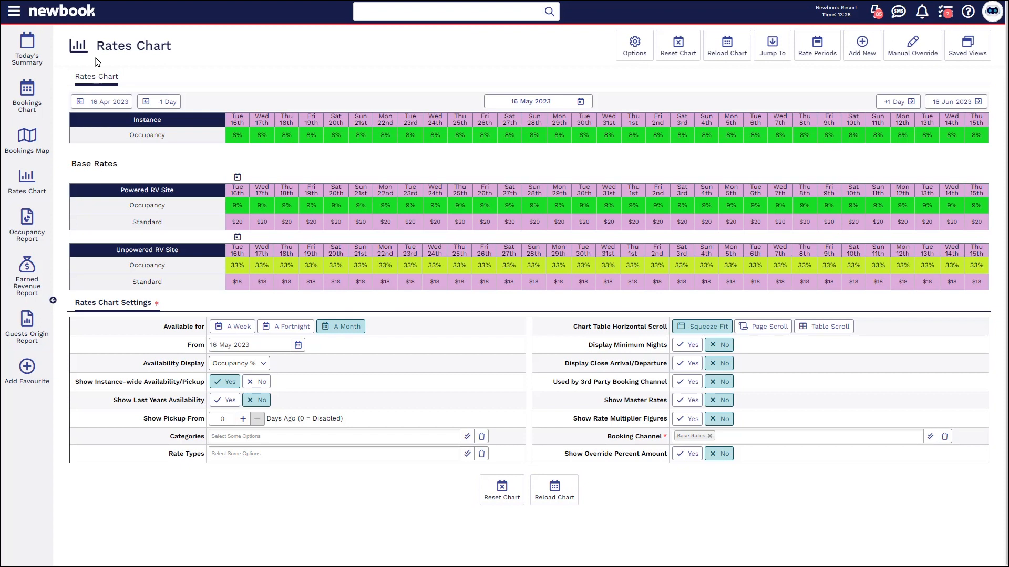
Jump the Rates Chart to the Mid Season rate period
mouse_move(96, 46)
mouse_down()
mouse_move(139, 46)
mouse_move(202, 90)
mouse_up()
click(466, 167)
click(820, 52)
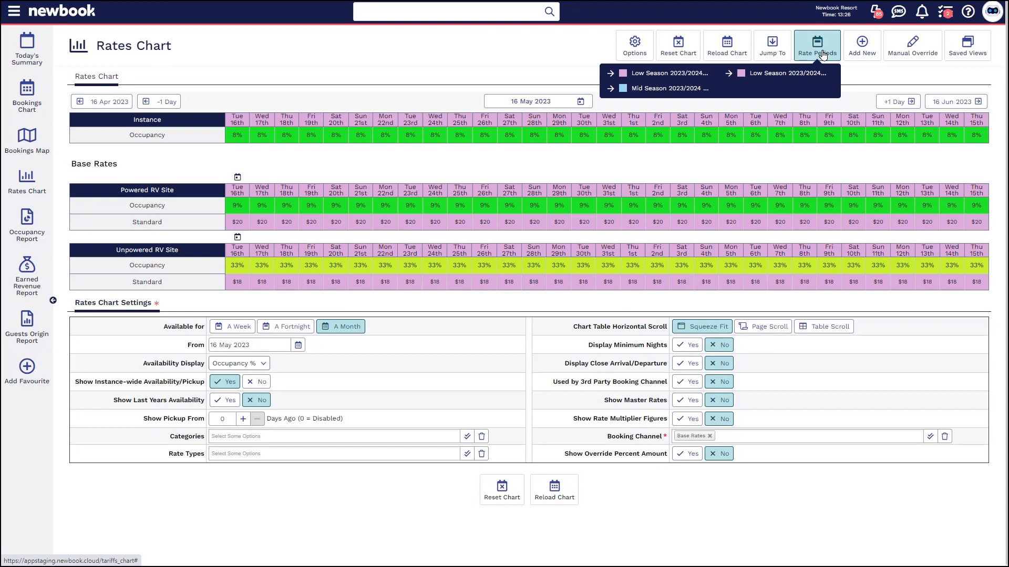
click(667, 88)
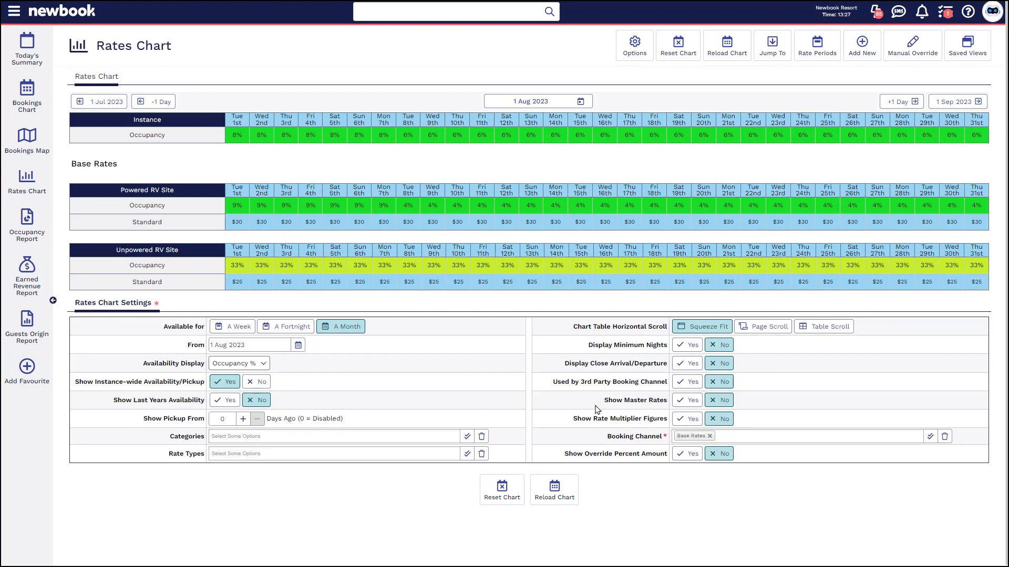
Show minimum nights in the chart and start it one day earlier, 31 Jul
click(688, 344)
click(555, 490)
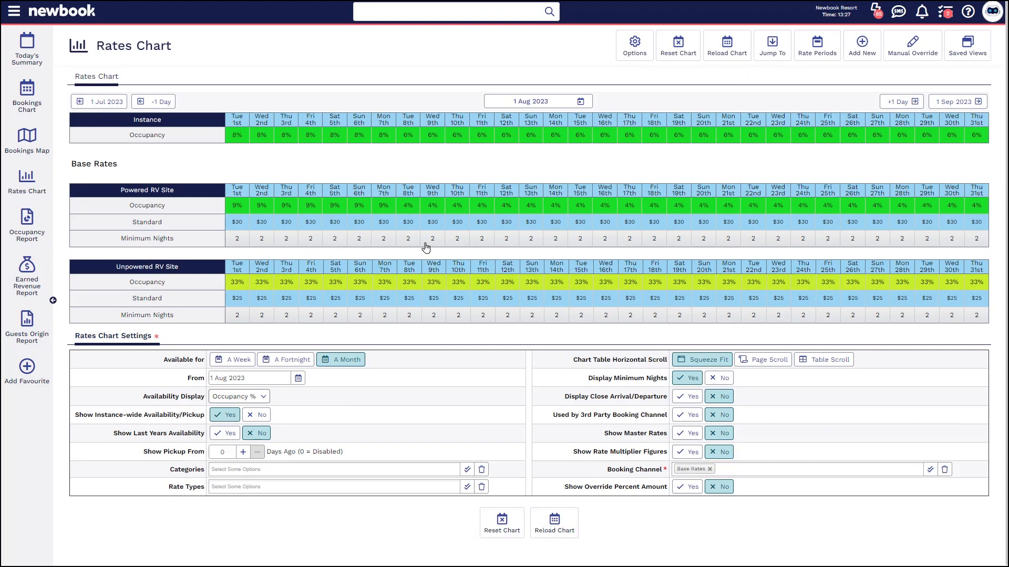
click(160, 102)
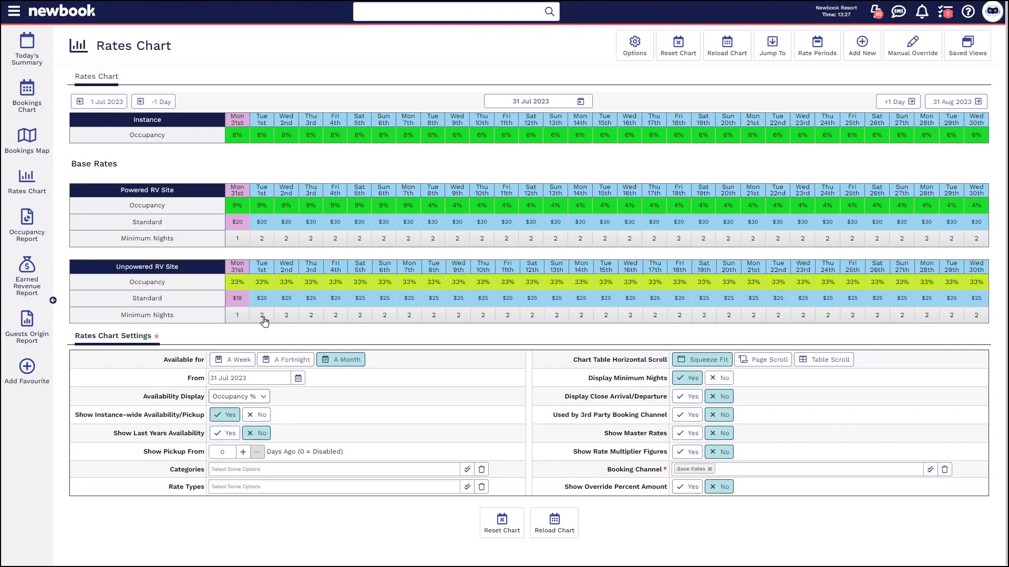
View the 'OVERVIEW - Rate Chart' Knowledge Base article and add it to favourites
click(968, 11)
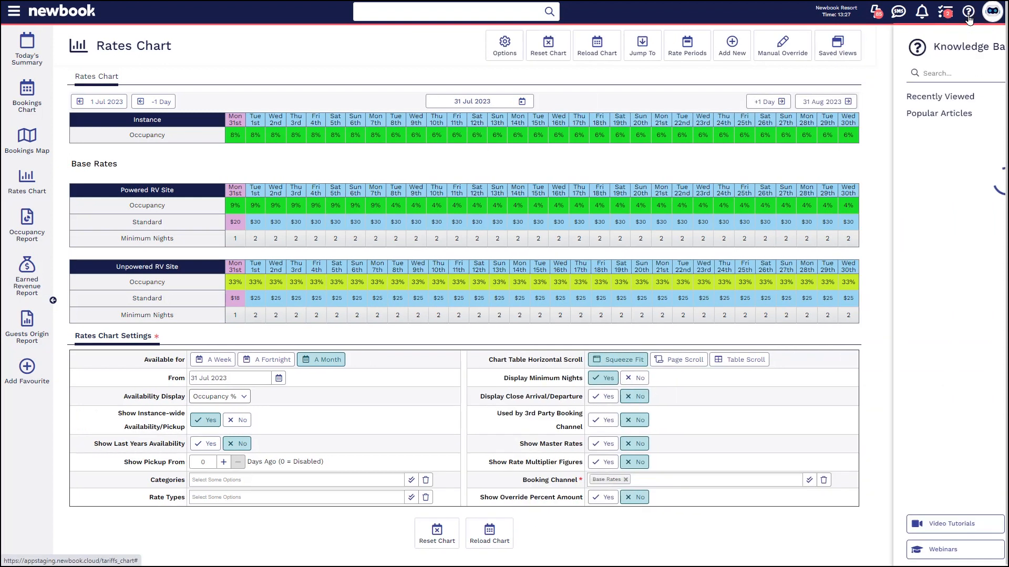
drag(908, 95, 787, 96)
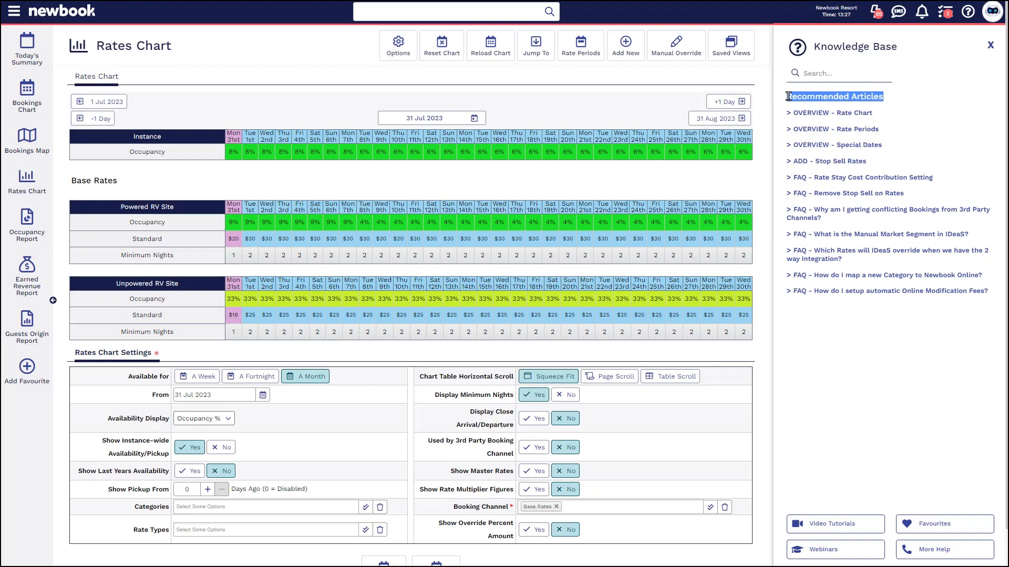
click(789, 96)
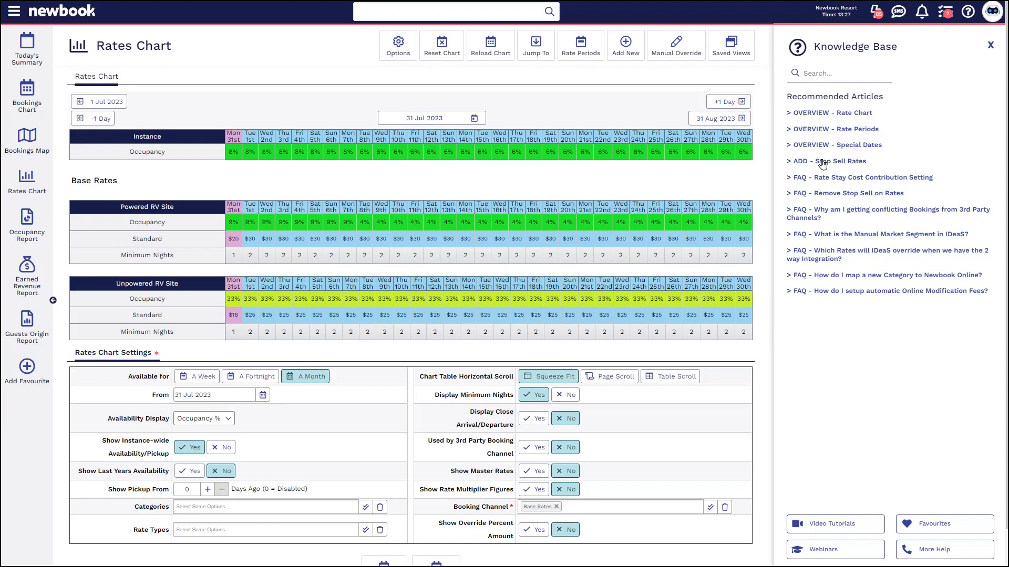
click(795, 113)
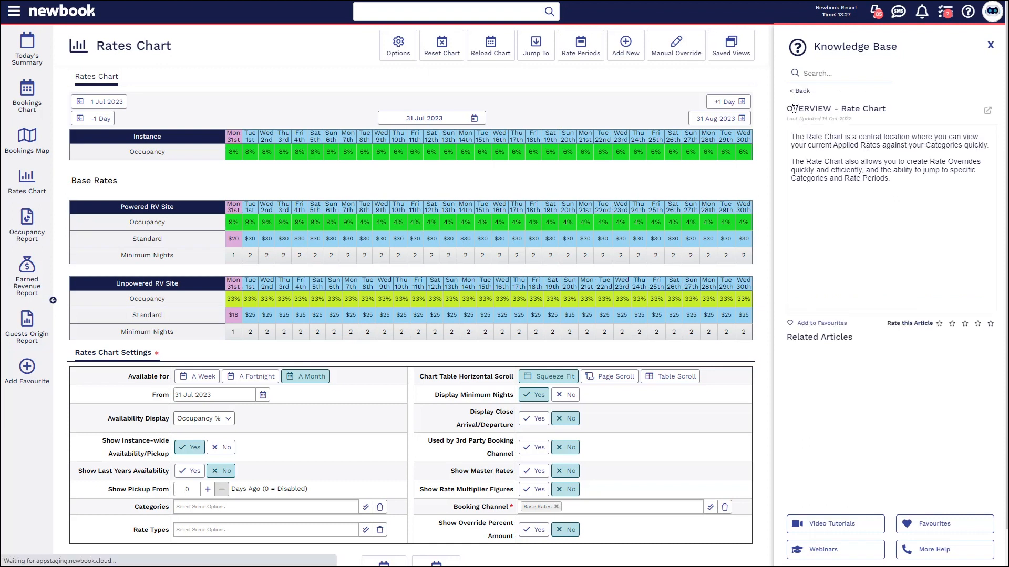
click(790, 323)
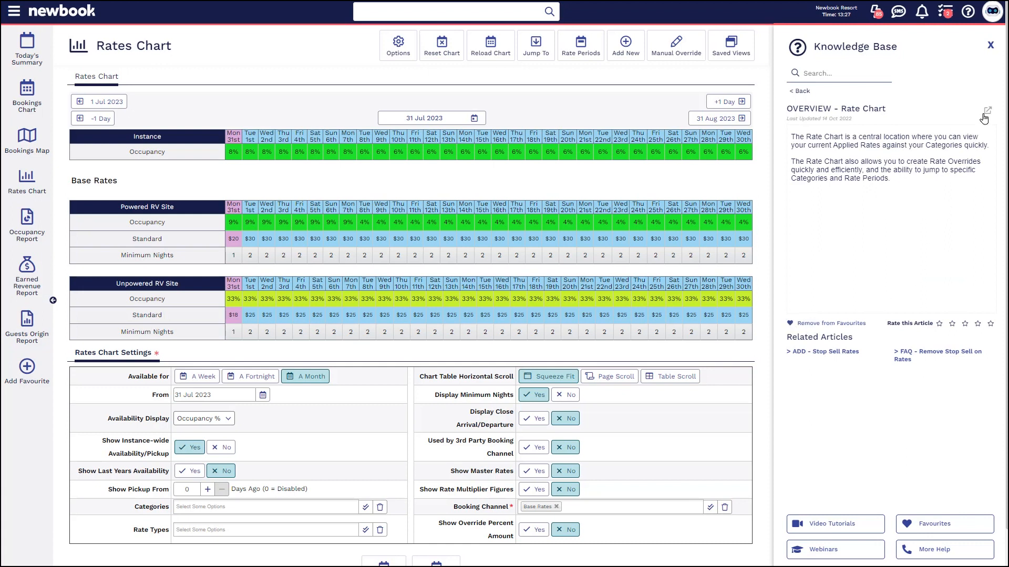